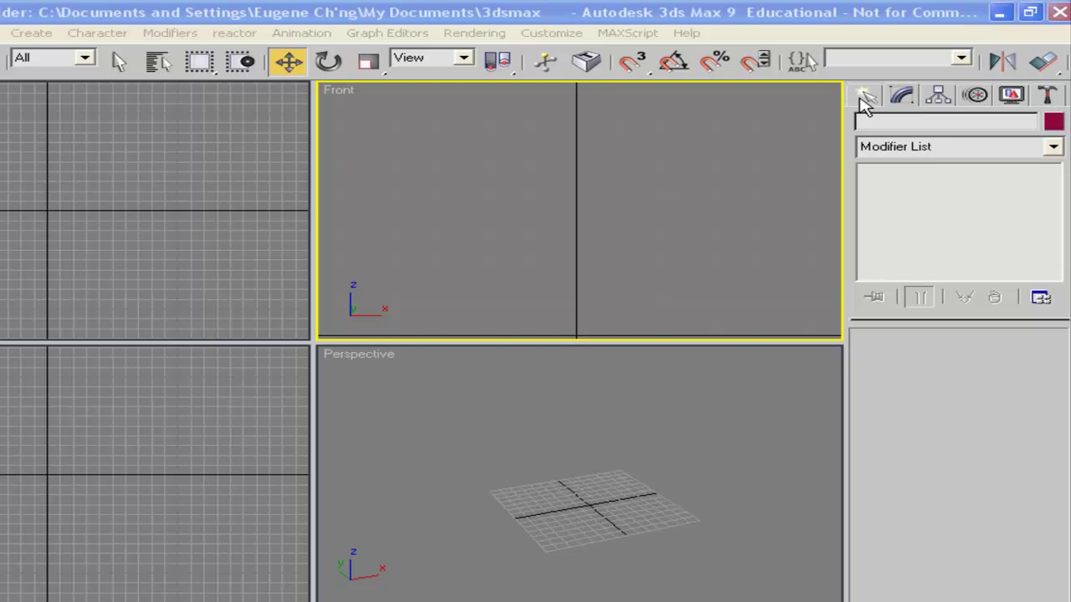
# Create a standard box primitive about 76 long, 56 wide and 169 high in the Perspective view.
pyautogui.click(866, 97)
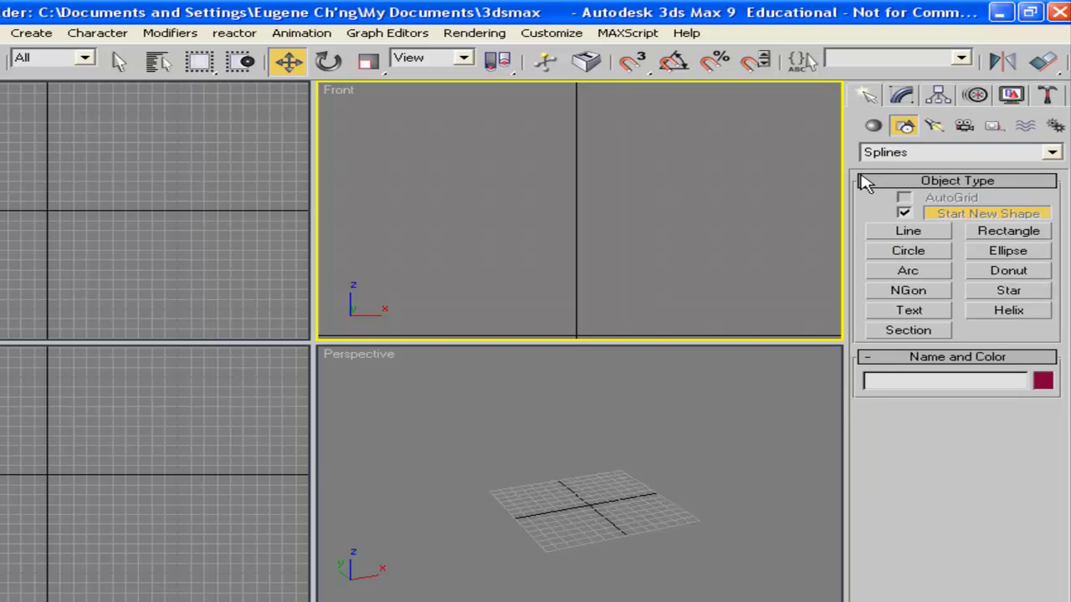
pyautogui.click(872, 126)
pyautogui.click(892, 152)
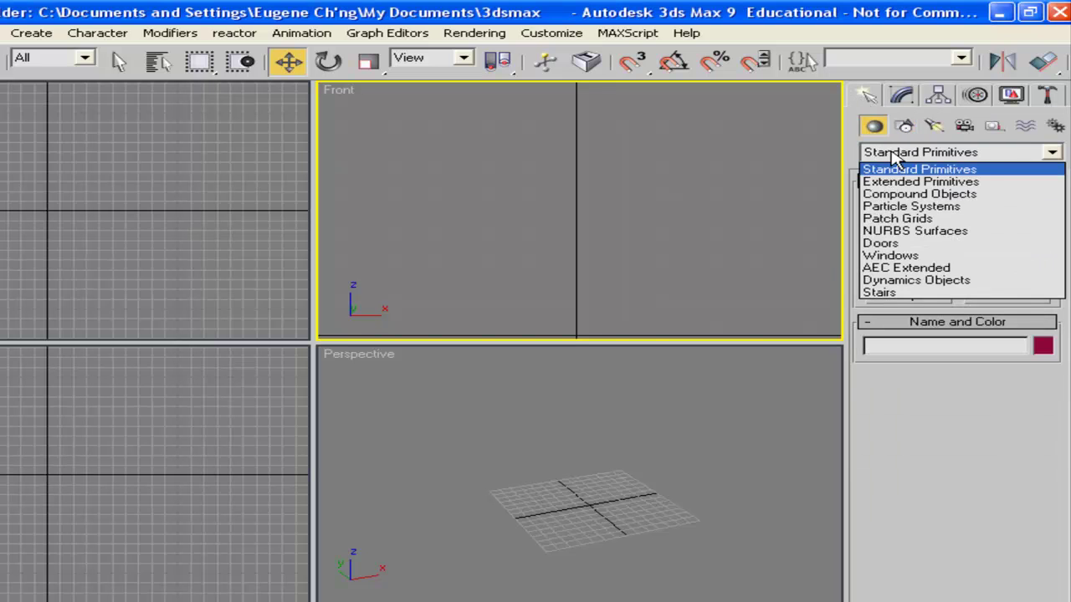
pyautogui.click(891, 151)
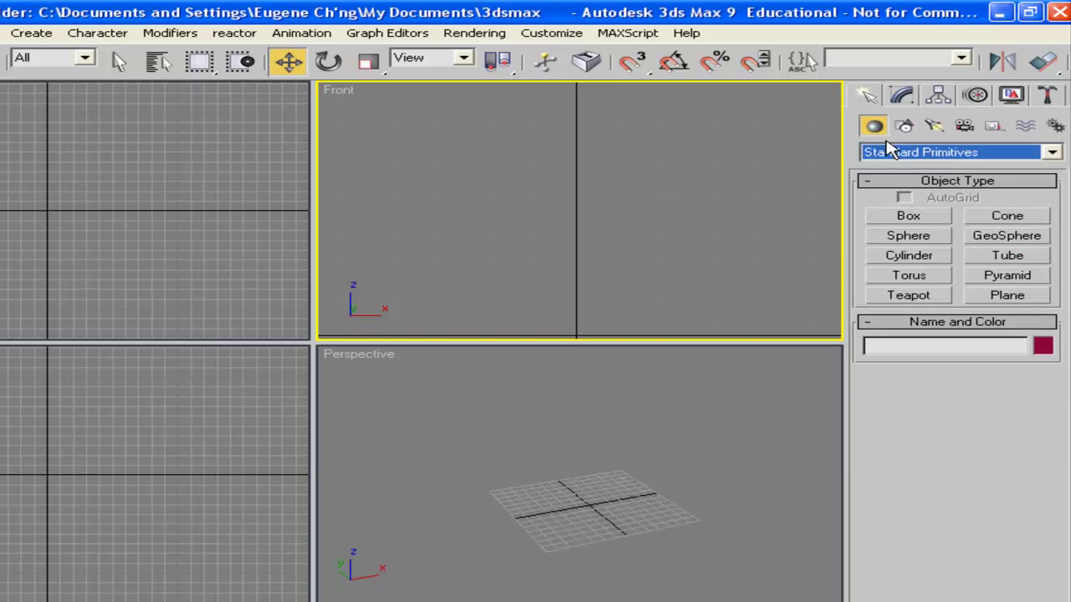
pyautogui.click(913, 220)
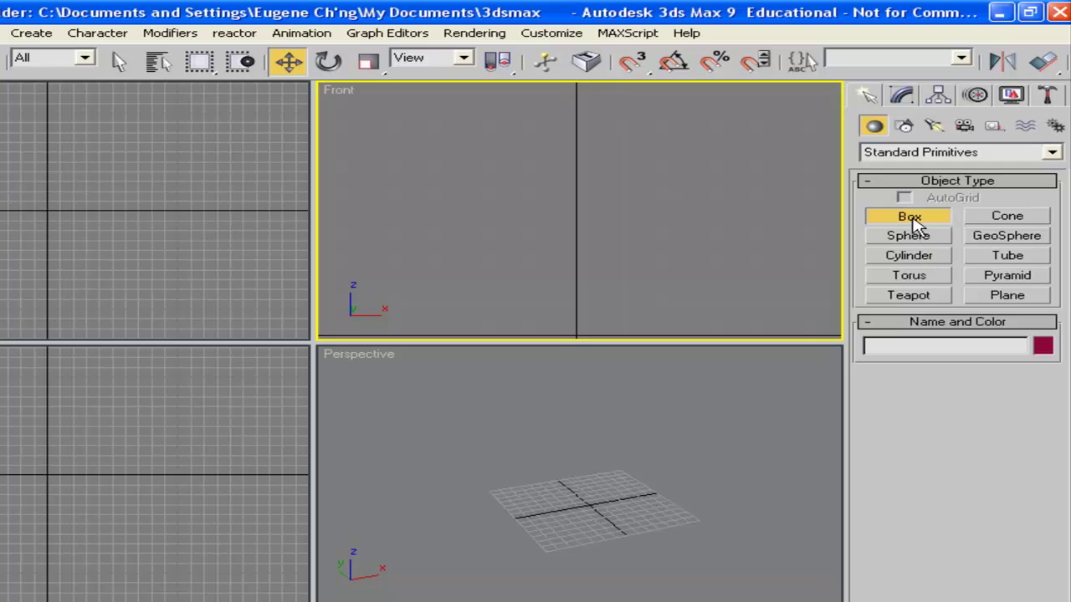
pyautogui.click(577, 500)
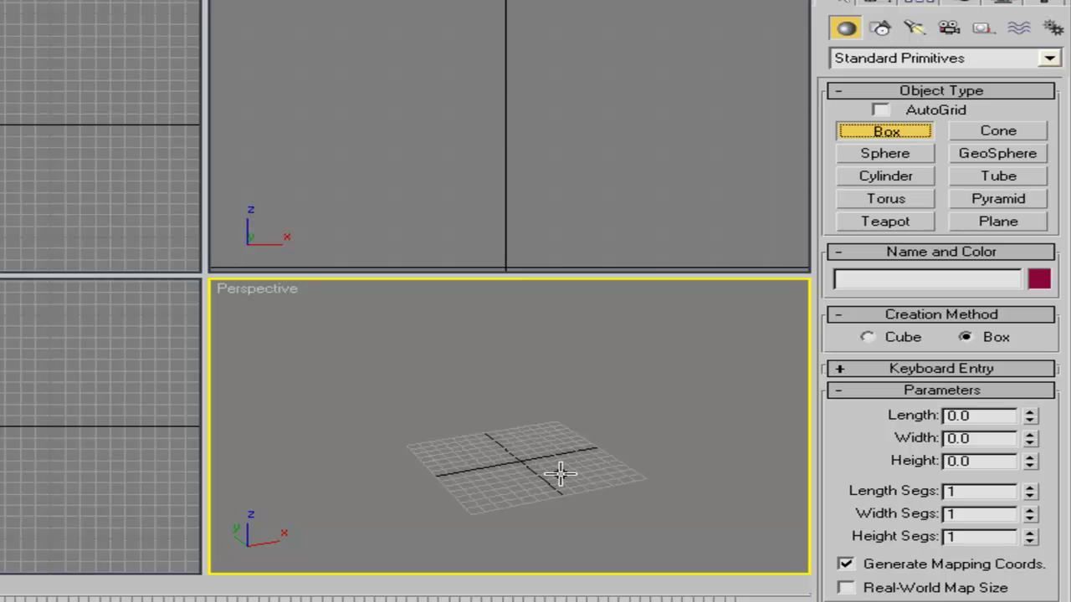
pyautogui.moveTo(560, 473); pyautogui.dragTo(614, 466)
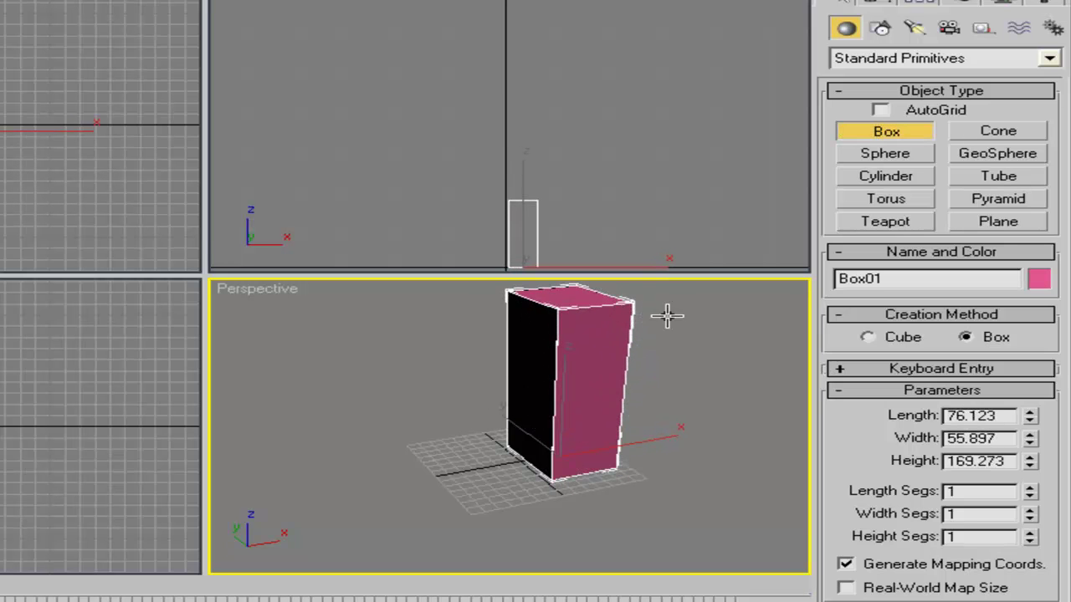
# Set the box's length segments to 3, width segments to 3 and height segments to 4.
pyautogui.moveTo(1035, 494); pyautogui.dragTo(1034, 461)
pyautogui.moveTo(1033, 513); pyautogui.dragTo(1031, 491)
pyautogui.moveTo(1036, 534); pyautogui.dragTo(1033, 500)
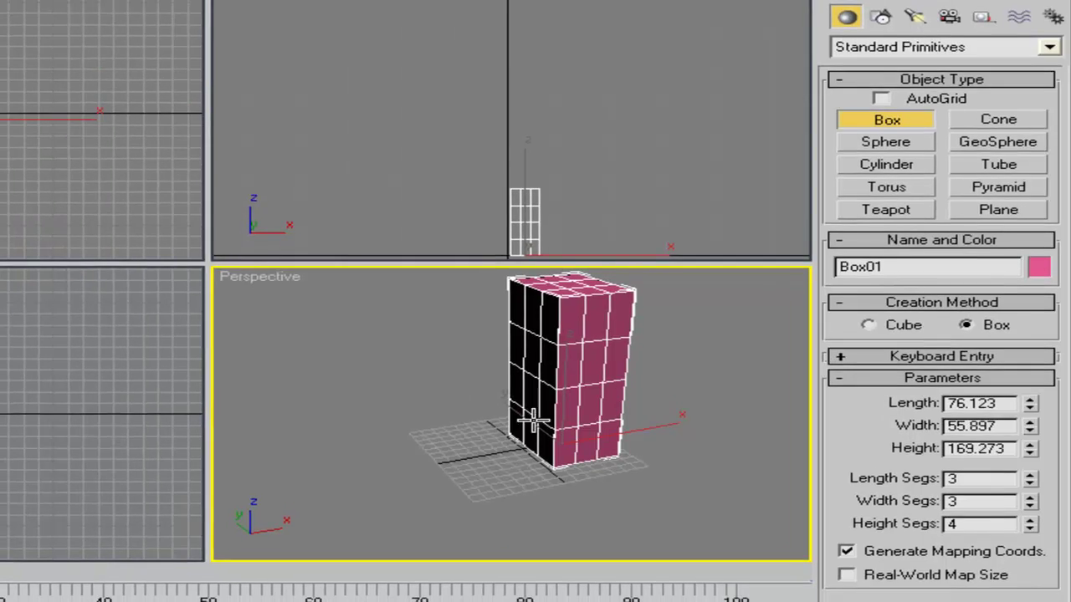
# Maximize the Perspective view, end box creation and activate the Move tool.
pyautogui.keyDown('alt'); pyautogui.moveTo(528, 435); pyautogui.dragTo(562, 418, button='middle'); pyautogui.keyUp('alt')
pyautogui.moveTo(561, 381); pyautogui.dragTo(528, 413, button='middle')
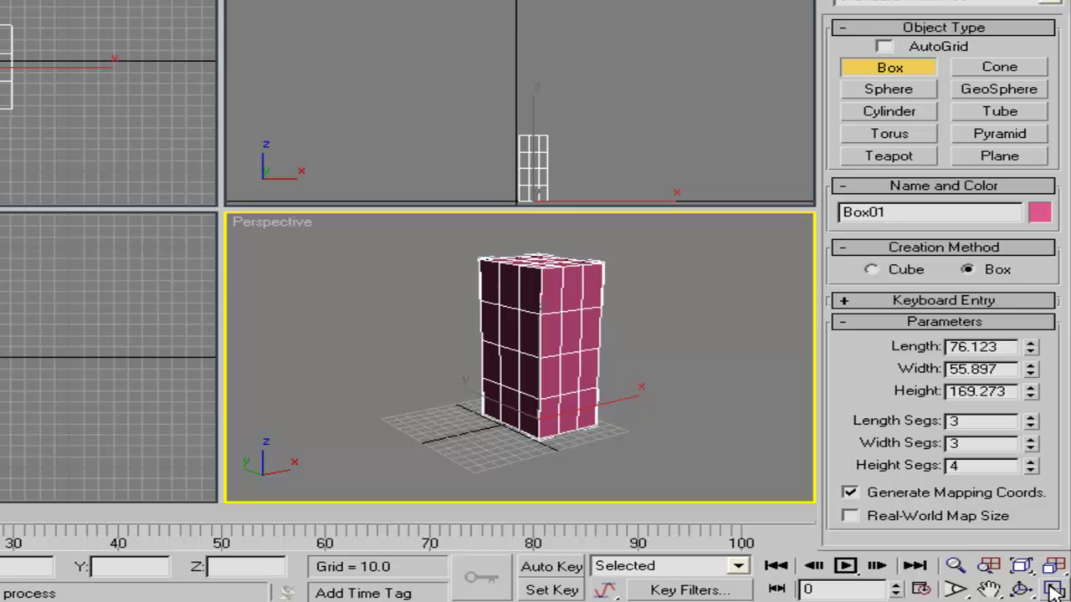
pyautogui.click(1052, 591)
pyautogui.keyDown('alt'); pyautogui.moveTo(310, 136); pyautogui.dragTo(232, 162, button='middle'); pyautogui.keyUp('alt')
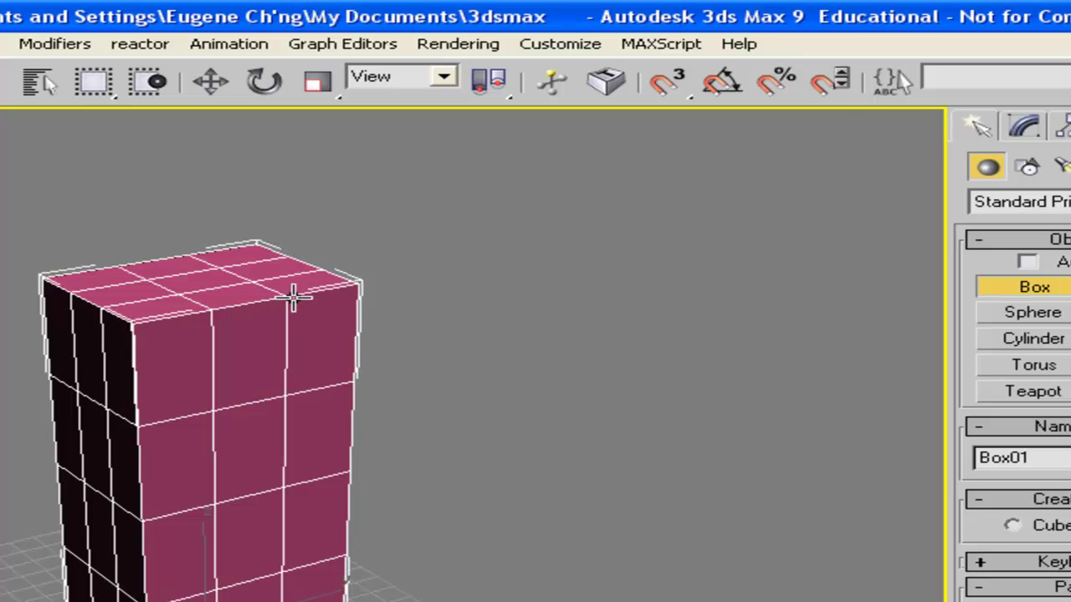
pyautogui.rightClick(287, 298)
pyautogui.press('w')
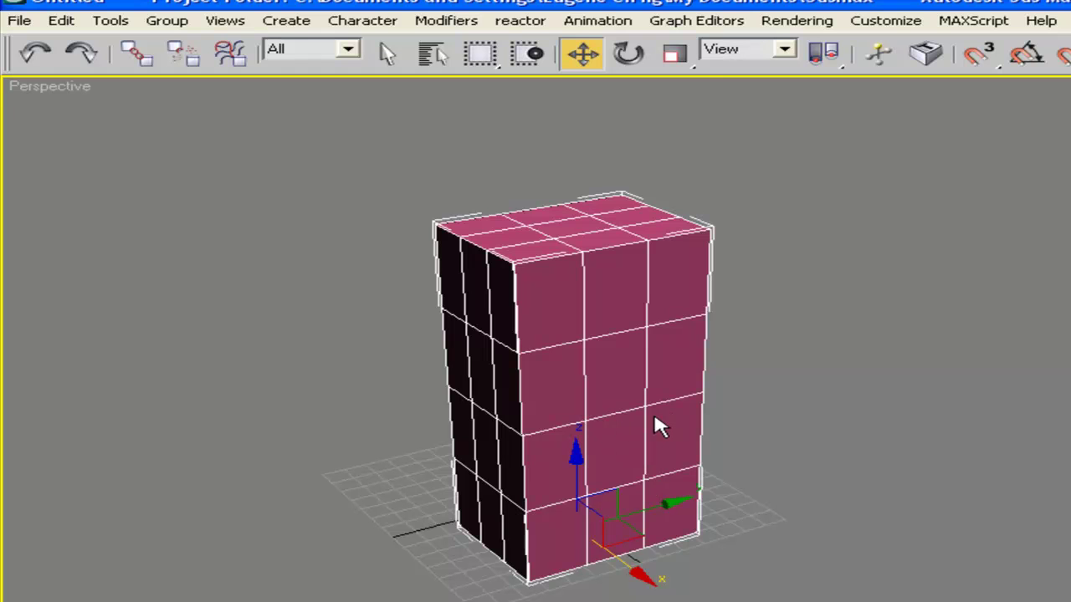
pyautogui.rightClick(627, 409)
pyautogui.moveTo(734, 534)
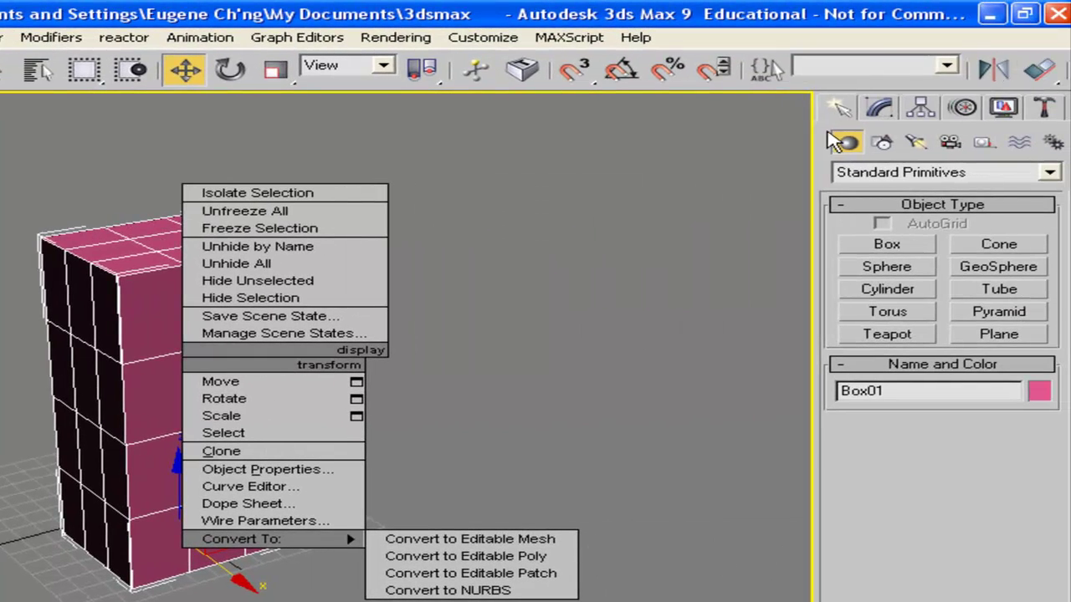
pyautogui.click(894, 114)
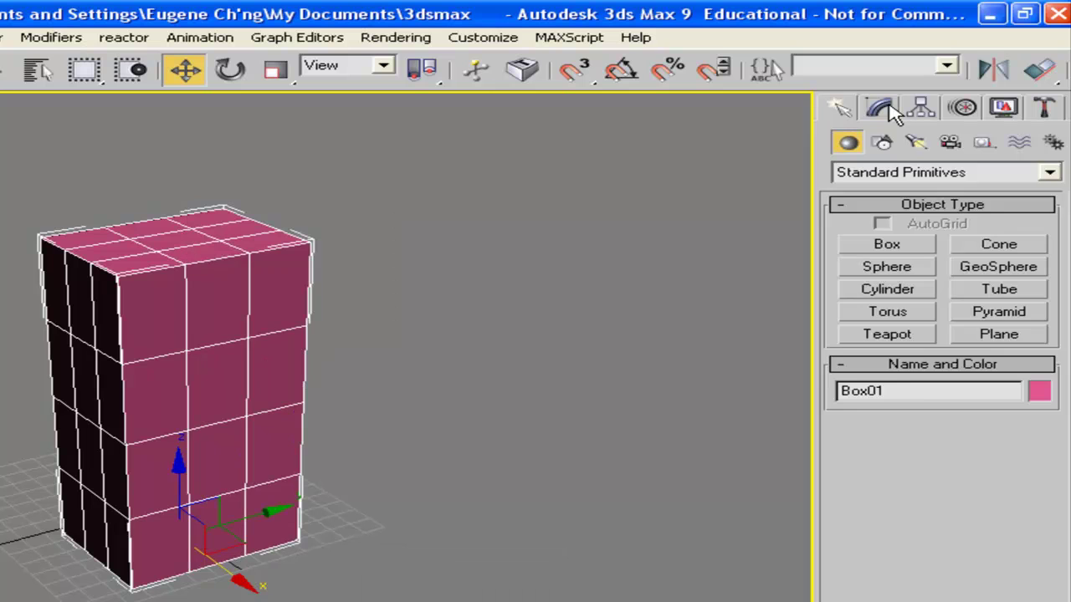
# Apply an Edit Poly modifier to the box.
pyautogui.click(894, 113)
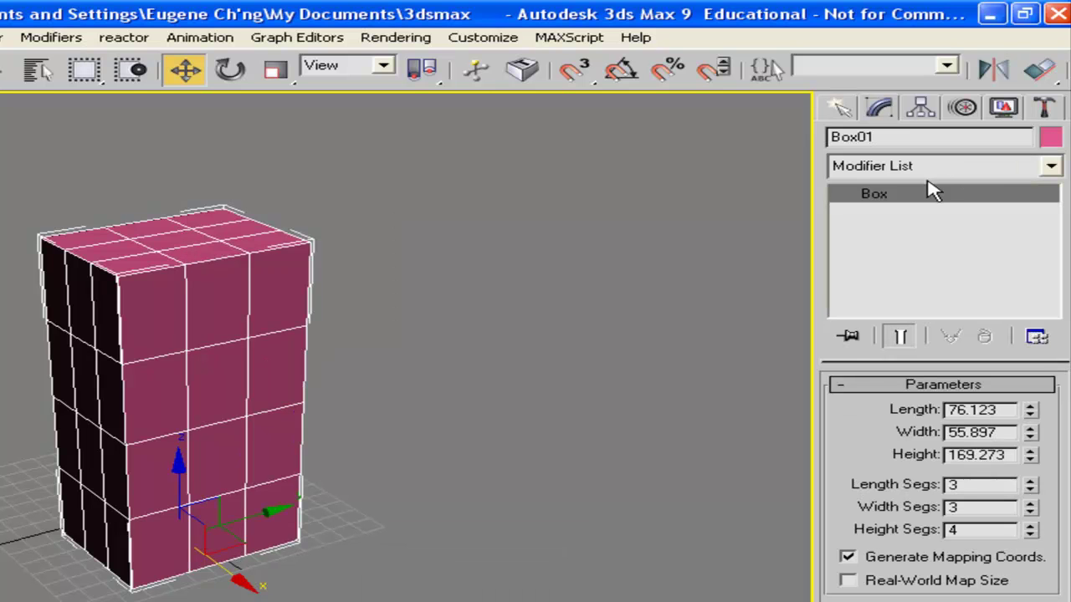
pyautogui.click(936, 169)
pyautogui.click(940, 178)
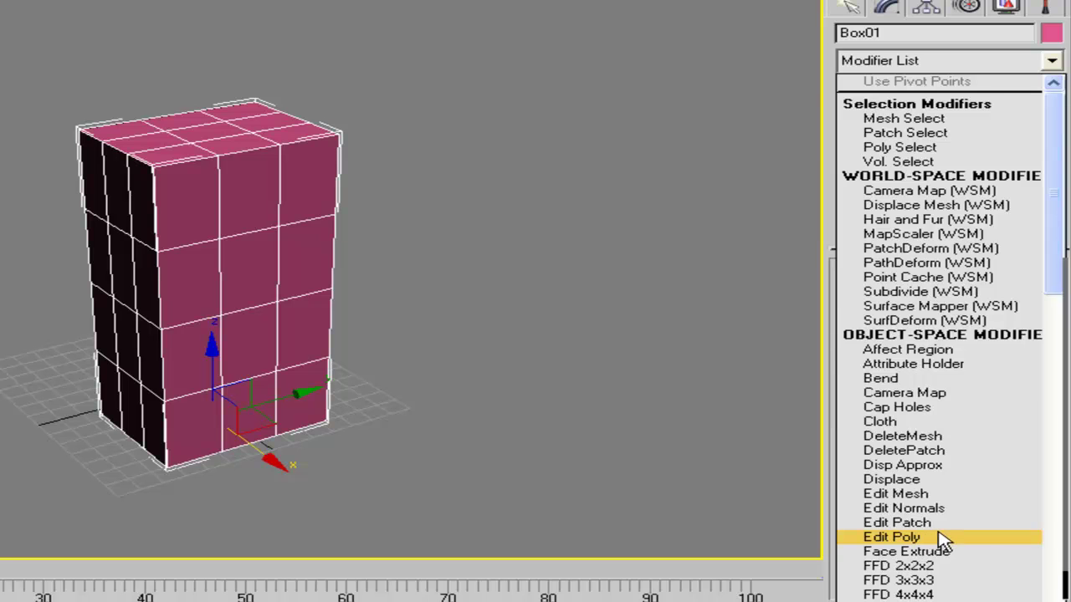
pyautogui.click(934, 538)
pyautogui.keyDown('alt'); pyautogui.moveTo(281, 292); pyautogui.dragTo(318, 279, button='middle'); pyautogui.keyUp('alt')
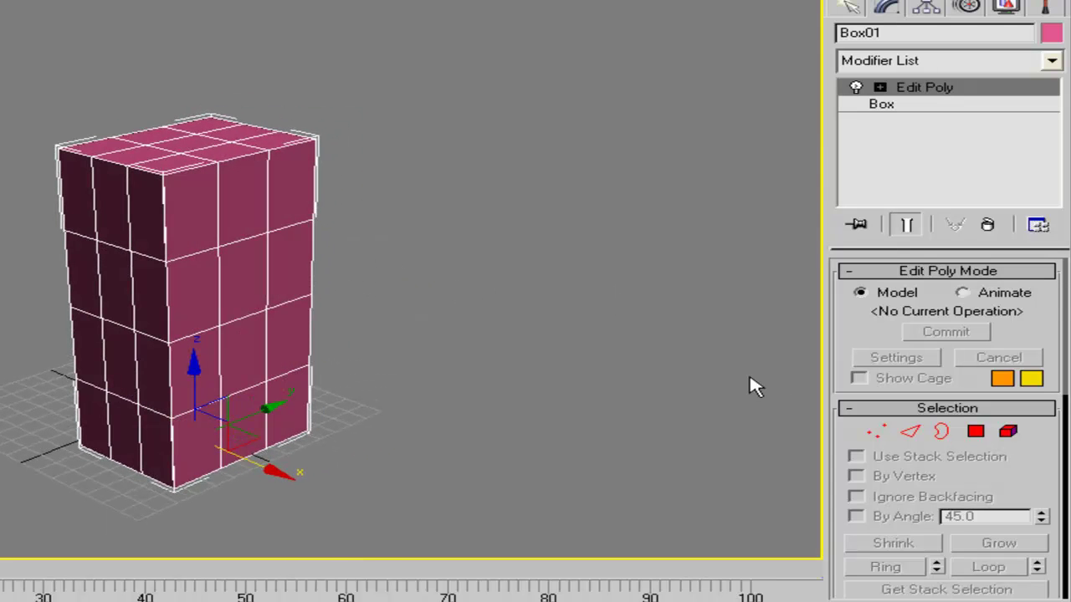
# At vertex level, move the upper corner vertex of the box horizontally until that corner is pushed inward.
pyautogui.click(875, 432)
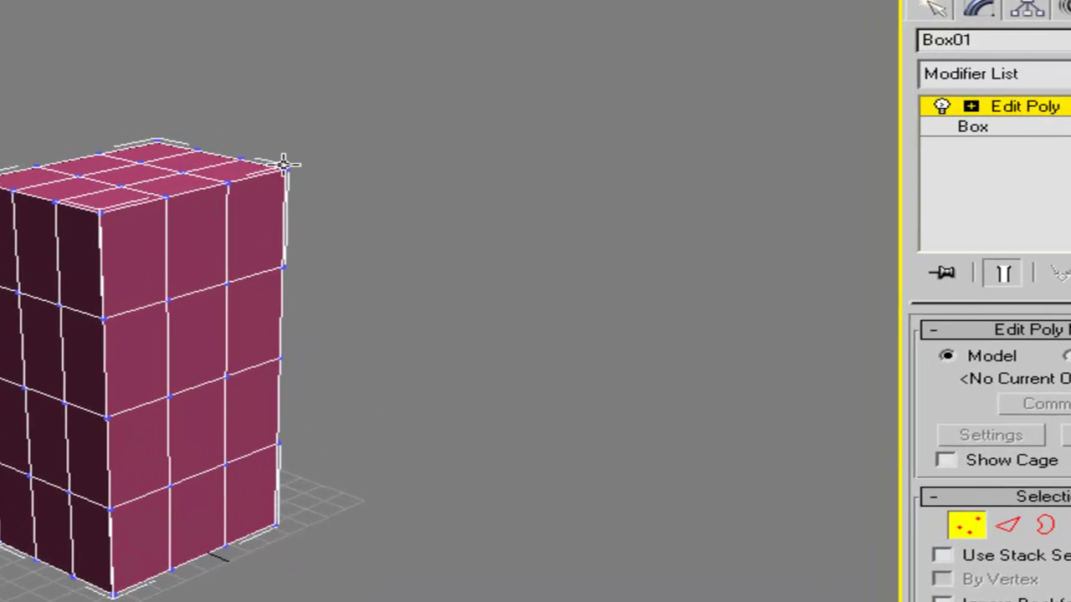
pyautogui.click(285, 164)
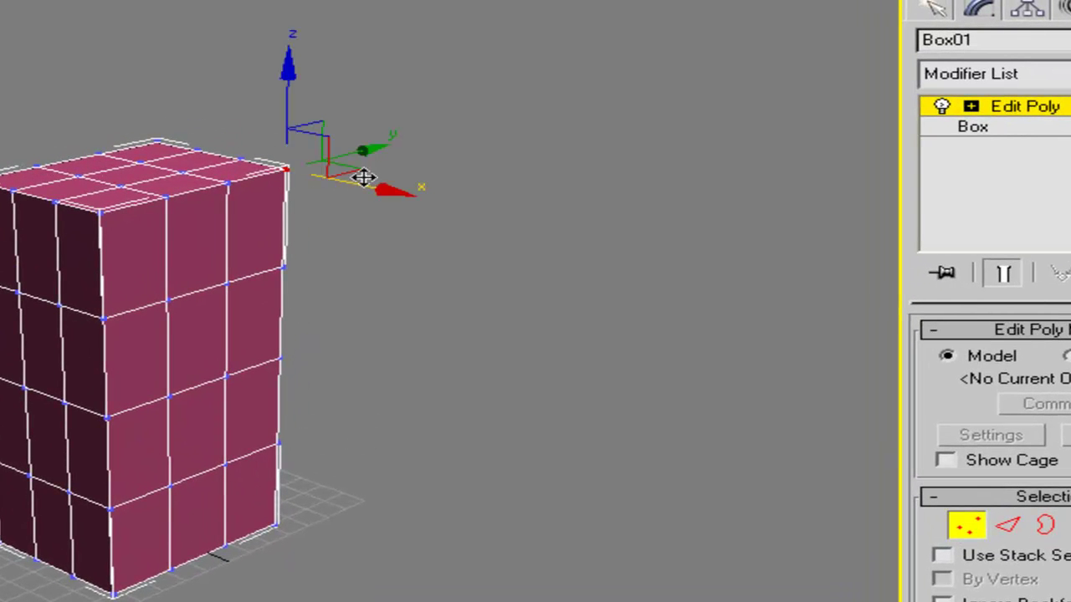
pyautogui.moveTo(359, 172); pyautogui.dragTo(493, 174)
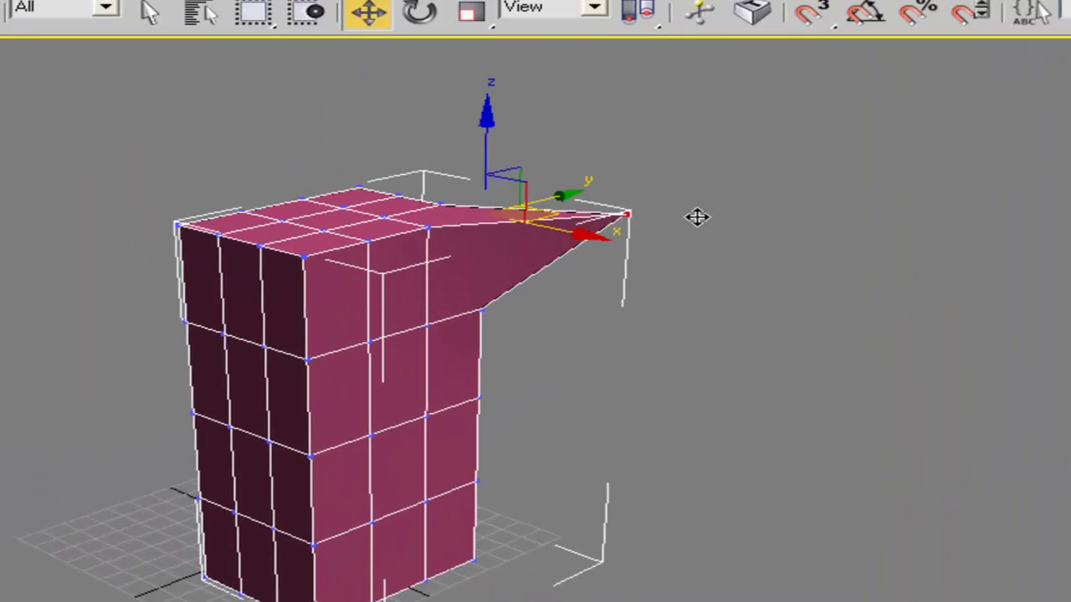
pyautogui.moveTo(696, 216); pyautogui.dragTo(515, 224)
# Select the four vertices around the middle polygon in the lower part of the side face and pull them outward.
pyautogui.keyDown('alt'); pyautogui.moveTo(833, 287); pyautogui.dragTo(699, 391, button='middle'); pyautogui.keyUp('alt')
pyautogui.click(642, 435)
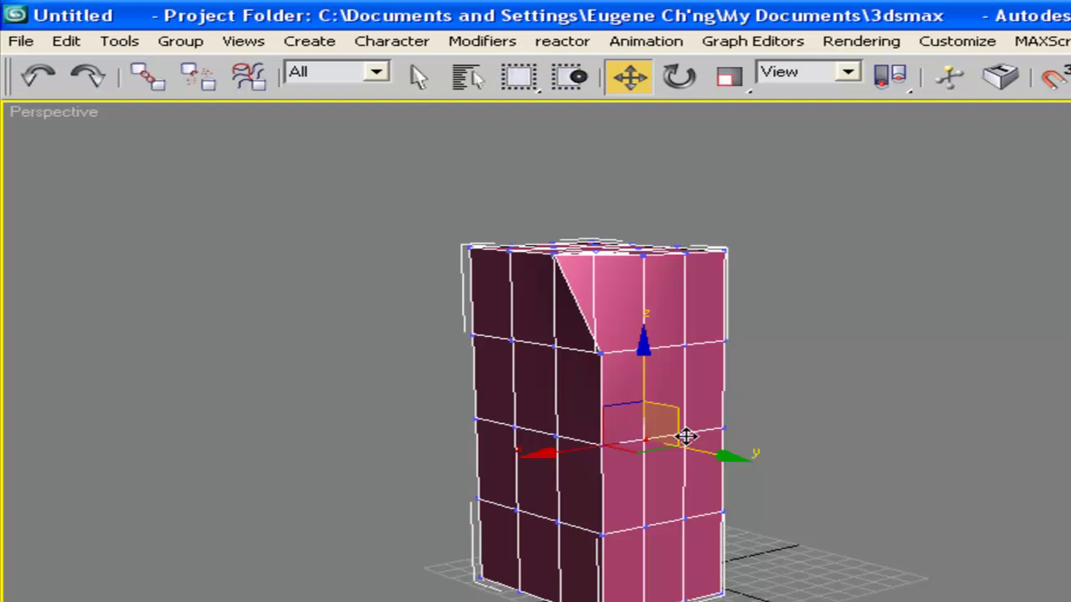
pyautogui.keyDown('ctrl'); pyautogui.click(685, 434); pyautogui.keyUp('ctrl')
pyautogui.keyDown('ctrl'); pyautogui.click(644, 527); pyautogui.keyUp('ctrl')
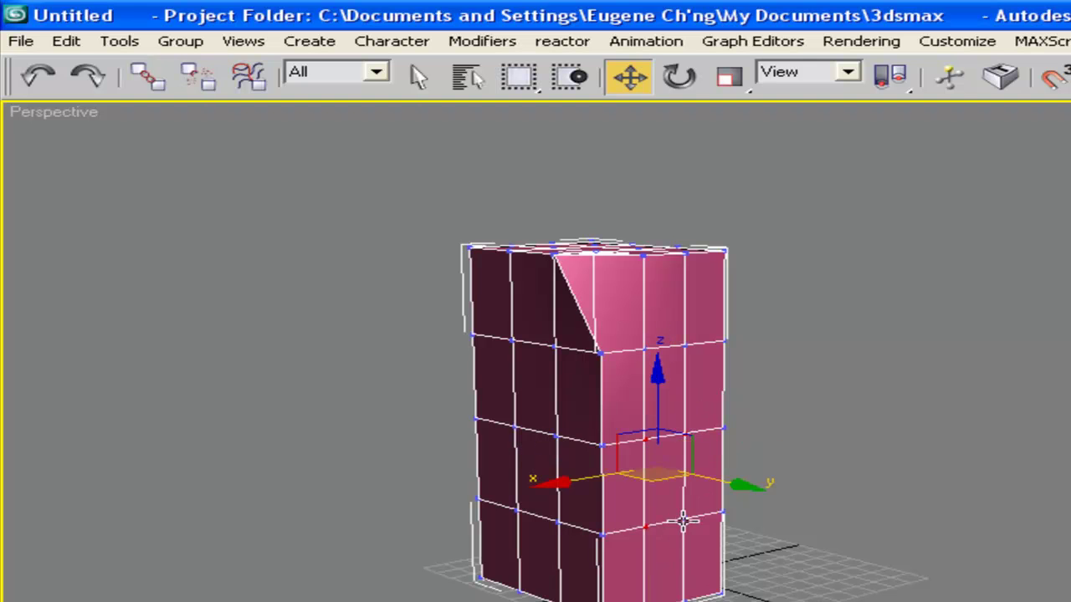
pyautogui.keyDown('ctrl'); pyautogui.click(683, 520); pyautogui.keyUp('ctrl')
pyautogui.moveTo(722, 497); pyautogui.dragTo(820, 516)
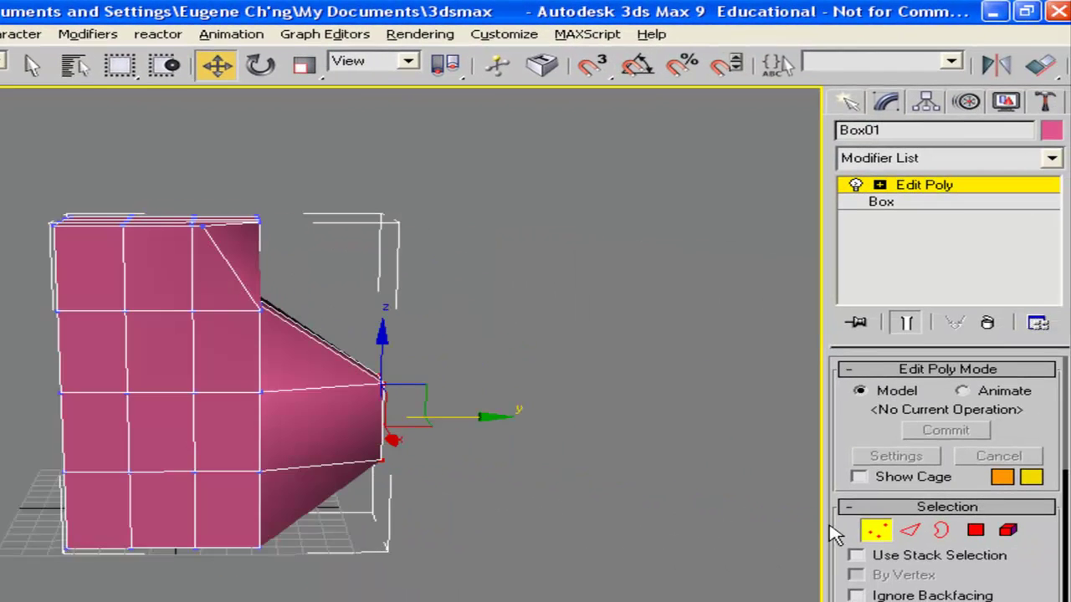
# Switch to edge level and select single edges on the side of the mesh.
pyautogui.moveTo(550, 475)
pyautogui.keyDown('alt'); pyautogui.mouseDown(button='middle')
pyautogui.moveTo(290, 411)
pyautogui.moveTo(542, 482)
pyautogui.mouseUp(button='middle'); pyautogui.keyUp('alt')
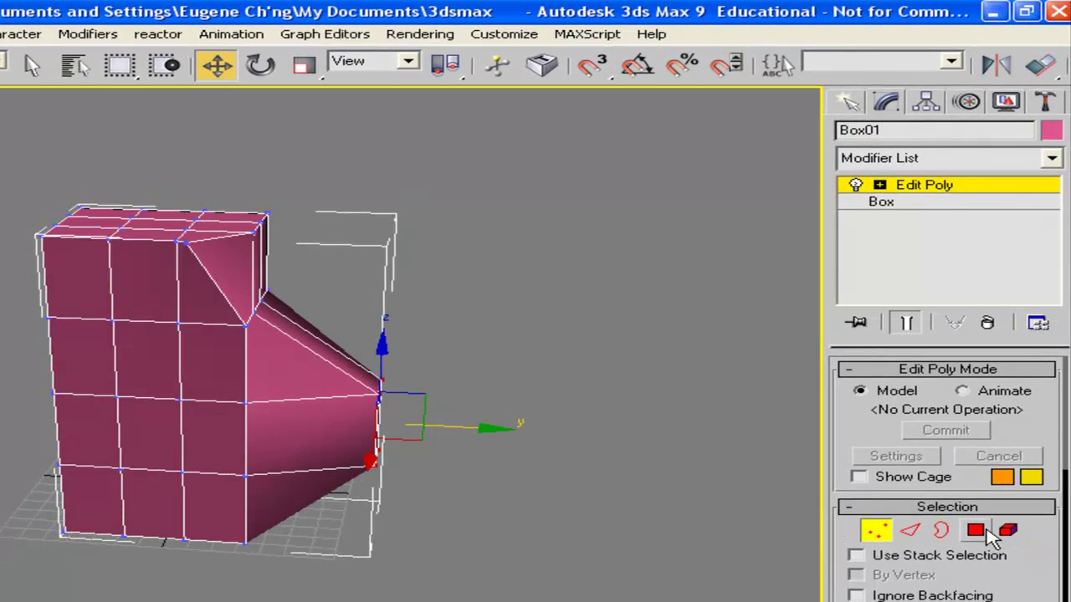
pyautogui.click(910, 530)
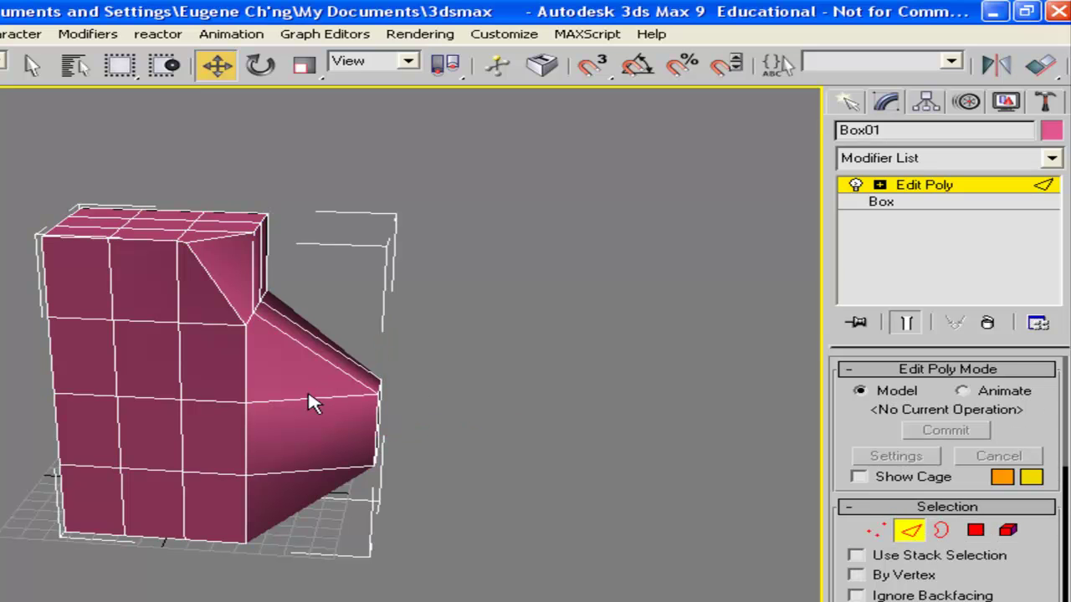
pyautogui.click(206, 344)
pyautogui.click(163, 383)
pyautogui.click(209, 387)
pyautogui.keyDown('alt'); pyautogui.moveTo(267, 400); pyautogui.dragTo(397, 378, button='middle'); pyautogui.keyUp('alt')
# At polygon level, select a single polygon in the top row of the side face and pull it outward.
pyautogui.click(976, 530)
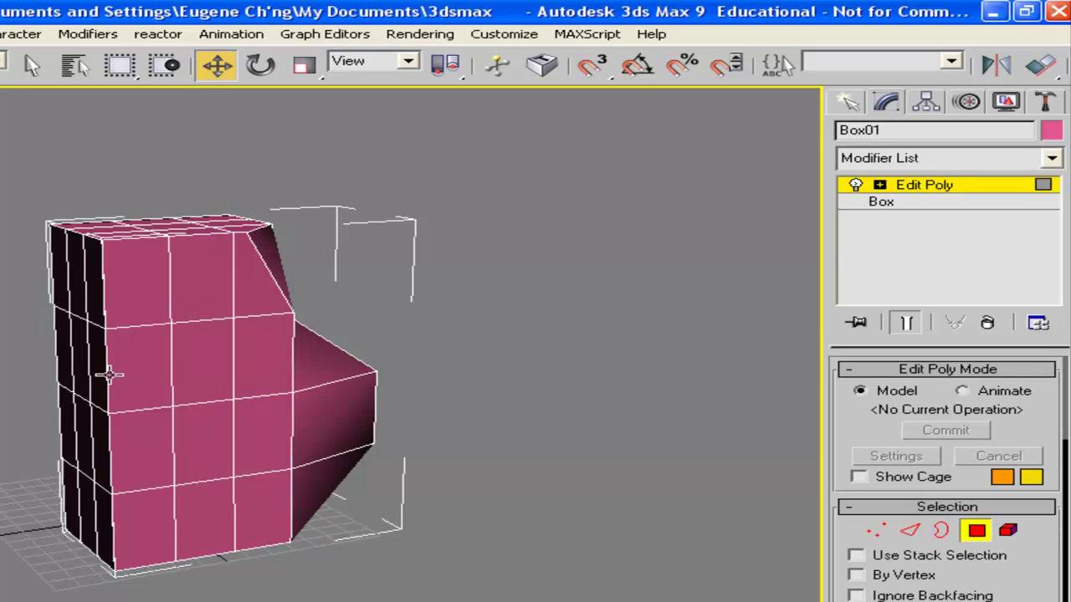
pyautogui.click(136, 374)
pyautogui.click(203, 342)
pyautogui.click(208, 296)
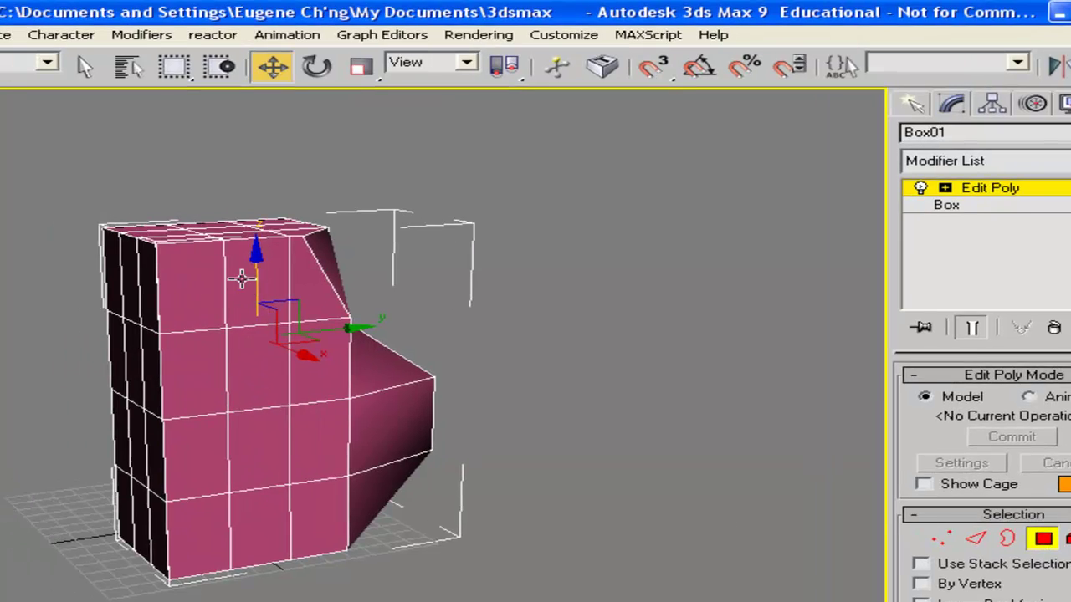
pyautogui.click(243, 281)
pyautogui.keyDown('alt'); pyautogui.moveTo(259, 341); pyautogui.dragTo(321, 370, button='middle'); pyautogui.keyUp('alt')
pyautogui.moveTo(388, 333); pyautogui.dragTo(441, 355)
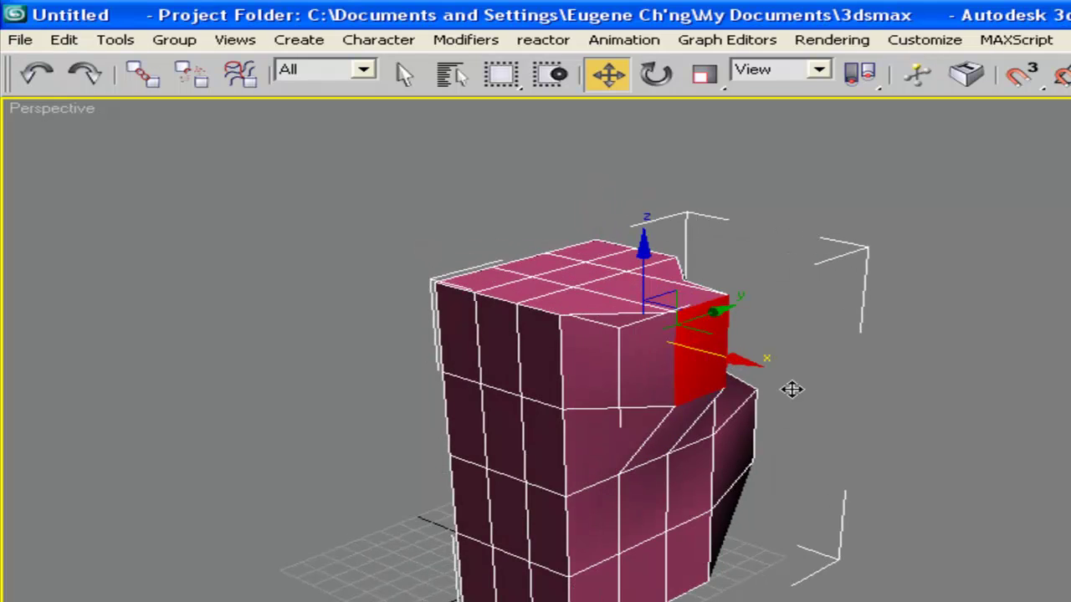
pyautogui.keyDown('alt'); pyautogui.moveTo(792, 389); pyautogui.dragTo(791, 399, button='middle'); pyautogui.keyUp('alt')
pyautogui.keyDown('alt'); pyautogui.moveTo(599, 431); pyautogui.dragTo(497, 468, button='middle'); pyautogui.keyUp('alt')
pyautogui.keyDown('alt'); pyautogui.moveTo(544, 421); pyautogui.dragTo(820, 402, button='middle'); pyautogui.keyUp('alt')
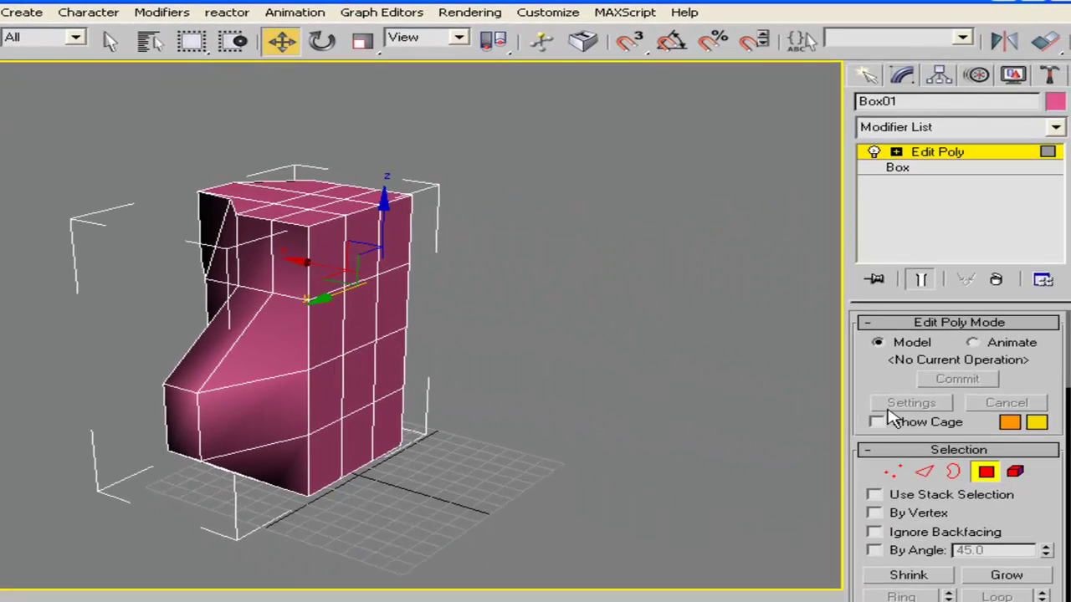
# Extrude the middle polygon in the second row of the side face outward in two stages to form an arm.
pyautogui.moveTo(858, 482); pyautogui.dragTo(896, 289)
pyautogui.moveTo(866, 442); pyautogui.dragTo(860, 530)
pyautogui.moveTo(865, 411); pyautogui.dragTo(874, 297)
pyautogui.click(902, 457)
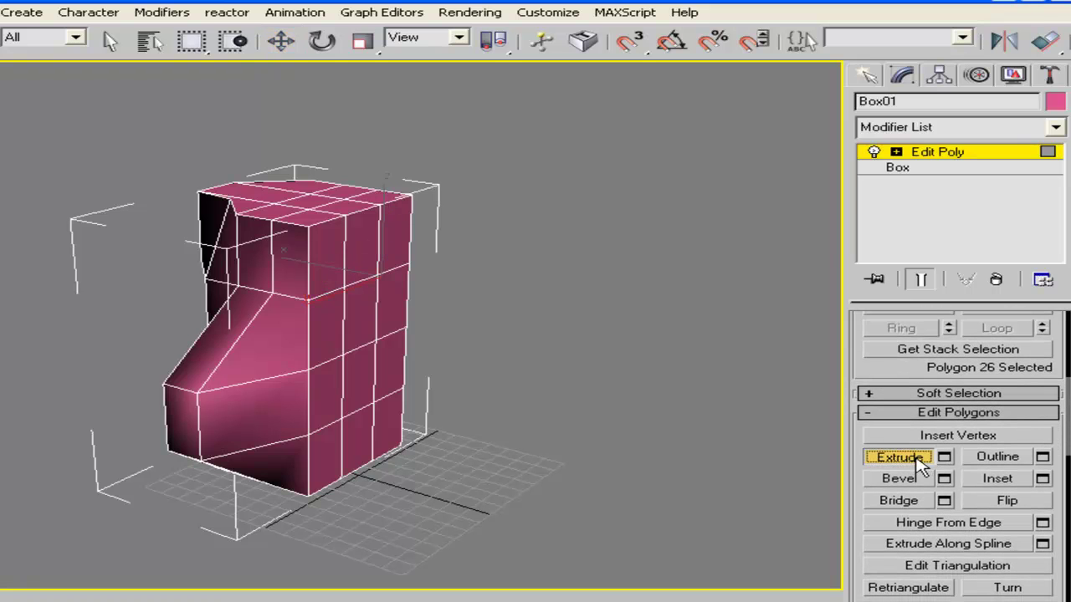
pyautogui.moveTo(352, 314); pyautogui.dragTo(373, 267)
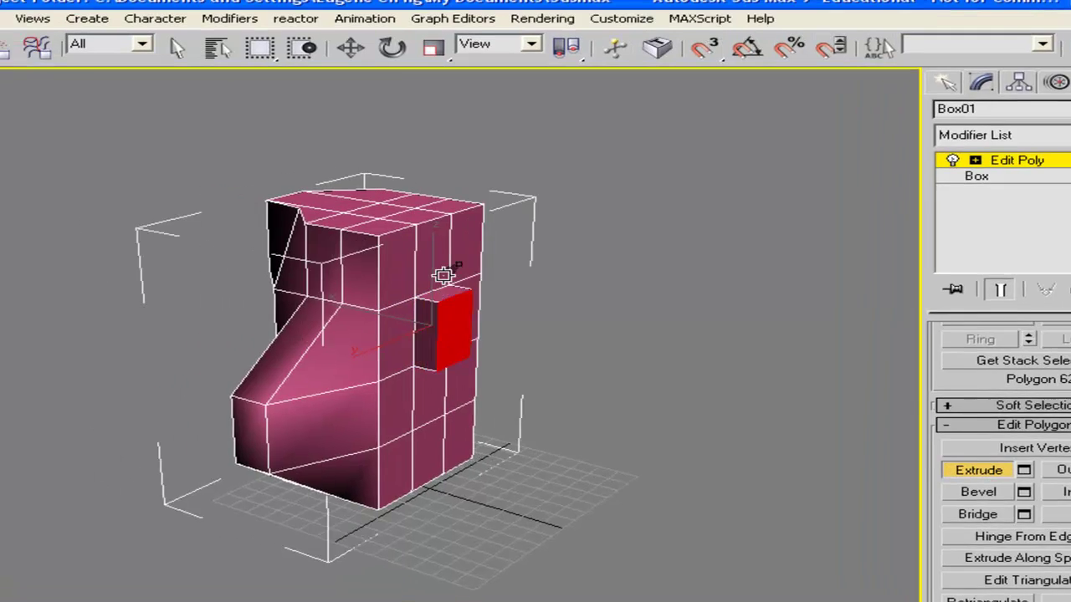
pyautogui.moveTo(443, 275); pyautogui.dragTo(308, 41)
pyautogui.keyDown('alt'); pyautogui.moveTo(580, 291); pyautogui.dragTo(500, 240, button='middle'); pyautogui.keyUp('alt')
# Extrude the end of the arm further in short sections and extrude a side polygon near its tip as a branch.
pyautogui.keyDown('alt'); pyautogui.moveTo(695, 273); pyautogui.dragTo(389, 420, button='middle'); pyautogui.keyUp('alt')
pyautogui.moveTo(397, 381); pyautogui.dragTo(311, 282)
pyautogui.moveTo(316, 374); pyautogui.dragTo(286, 300)
pyautogui.keyDown('alt'); pyautogui.moveTo(444, 383); pyautogui.dragTo(492, 432, button='middle'); pyautogui.keyUp('alt')
pyautogui.click(415, 444)
pyautogui.moveTo(421, 458); pyautogui.dragTo(373, 275)
# Extrude a lower side polygon of the body and the centre polygon of its bottom face inward as recesses.
pyautogui.keyDown('alt'); pyautogui.moveTo(404, 308); pyautogui.dragTo(675, 399, button='middle'); pyautogui.keyUp('alt')
pyautogui.click(643, 425)
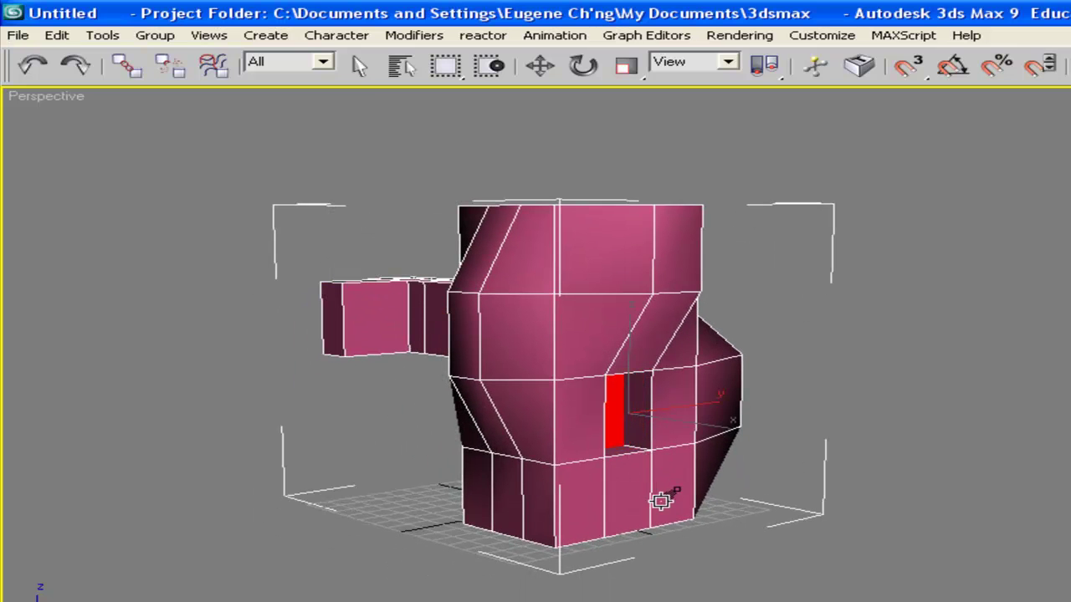
pyautogui.keyDown('alt'); pyautogui.moveTo(646, 478); pyautogui.dragTo(762, 280, button='middle'); pyautogui.keyUp('alt')
pyautogui.scroll(3, 630, 440)
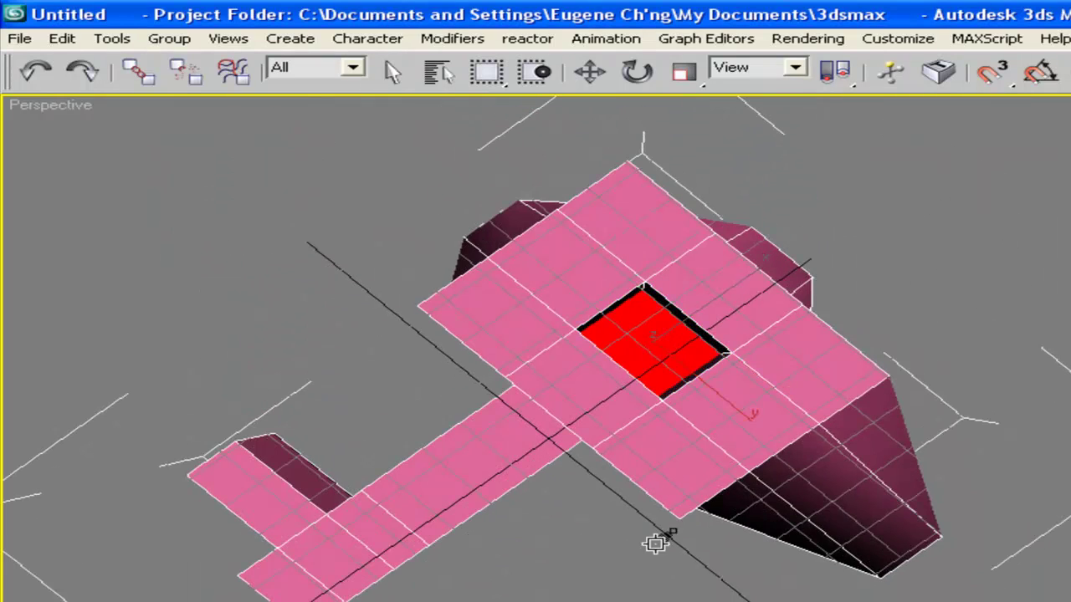
pyautogui.keyDown('alt'); pyautogui.moveTo(657, 566); pyautogui.dragTo(808, 344, button='middle'); pyautogui.keyUp('alt')
# Select four adjoining polygons on the top face, extrude them upward into a block, and leave the Extrude tool.
pyautogui.click(709, 259)
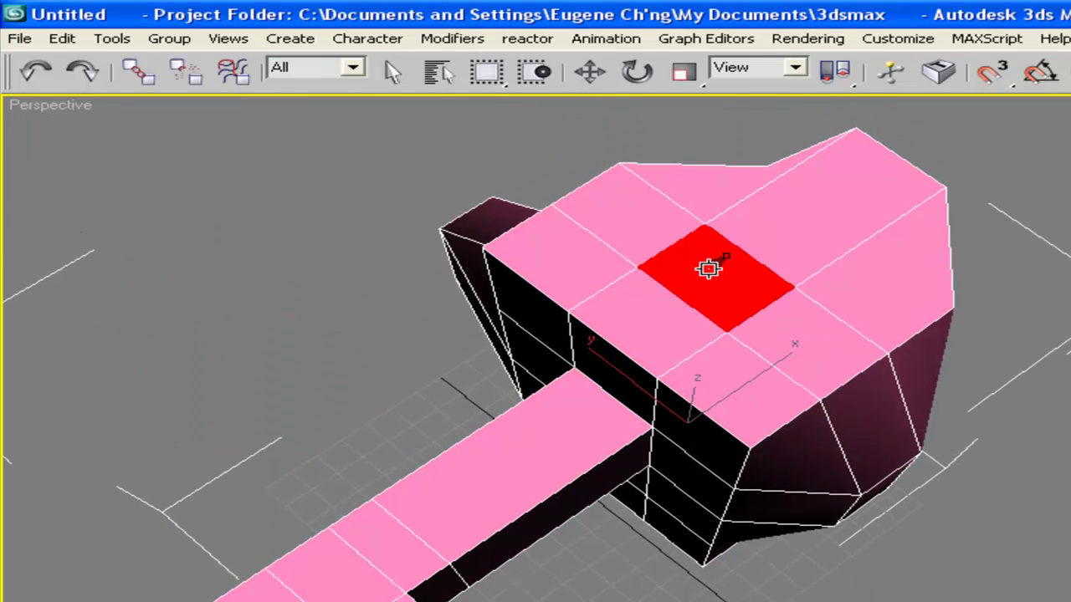
pyautogui.keyDown('ctrl'); pyautogui.click(803, 328); pyautogui.keyUp('ctrl')
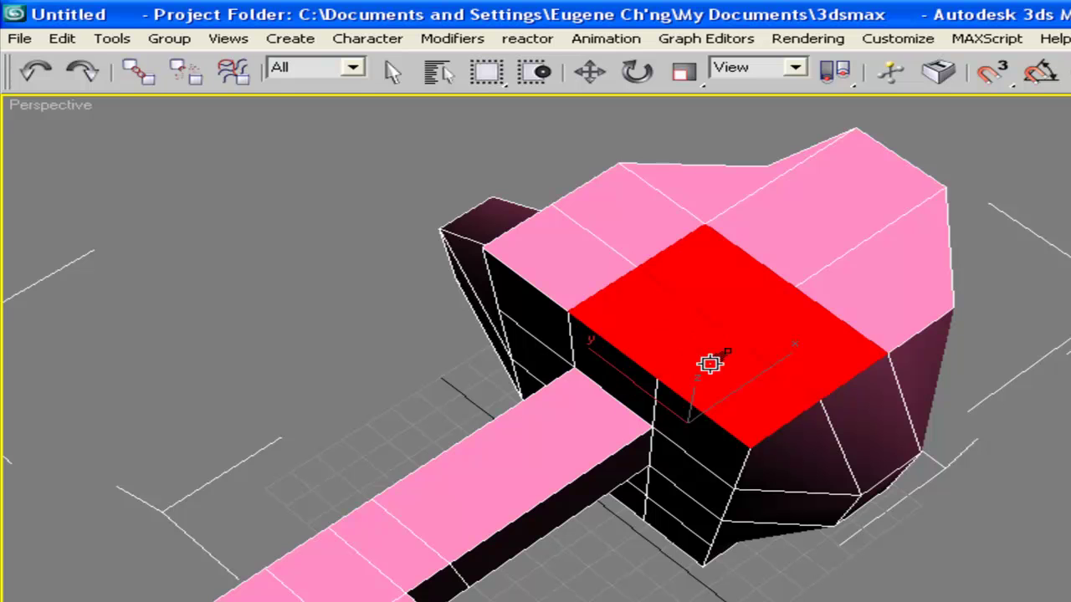
pyautogui.moveTo(717, 369); pyautogui.dragTo(707, 263)
pyautogui.keyDown('alt'); pyautogui.moveTo(707, 262); pyautogui.dragTo(628, 346, button='middle'); pyautogui.keyUp('alt')
pyautogui.scroll(-5, 494, 284)
pyautogui.scroll(4, 707, 335)
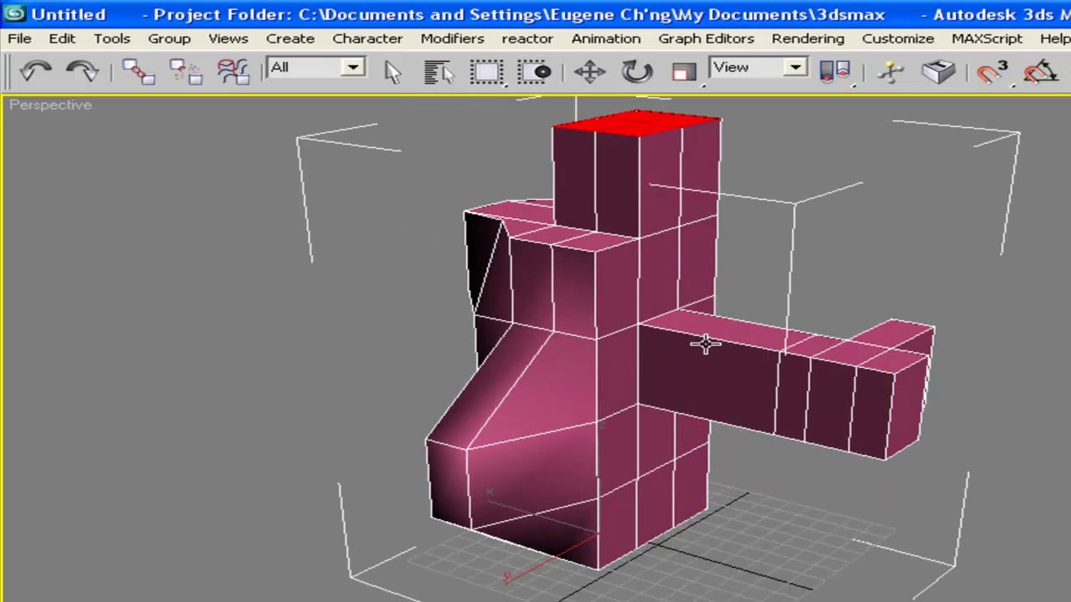
pyautogui.keyDown('alt'); pyautogui.moveTo(790, 280); pyautogui.dragTo(528, 268, button='middle'); pyautogui.keyUp('alt')
pyautogui.keyDown('alt'); pyautogui.moveTo(711, 306); pyautogui.dragTo(673, 321, button='middle'); pyautogui.keyUp('alt')
pyautogui.keyDown('alt'); pyautogui.moveTo(444, 341); pyautogui.dragTo(276, 293, button='middle'); pyautogui.keyUp('alt')
pyautogui.click(893, 499)
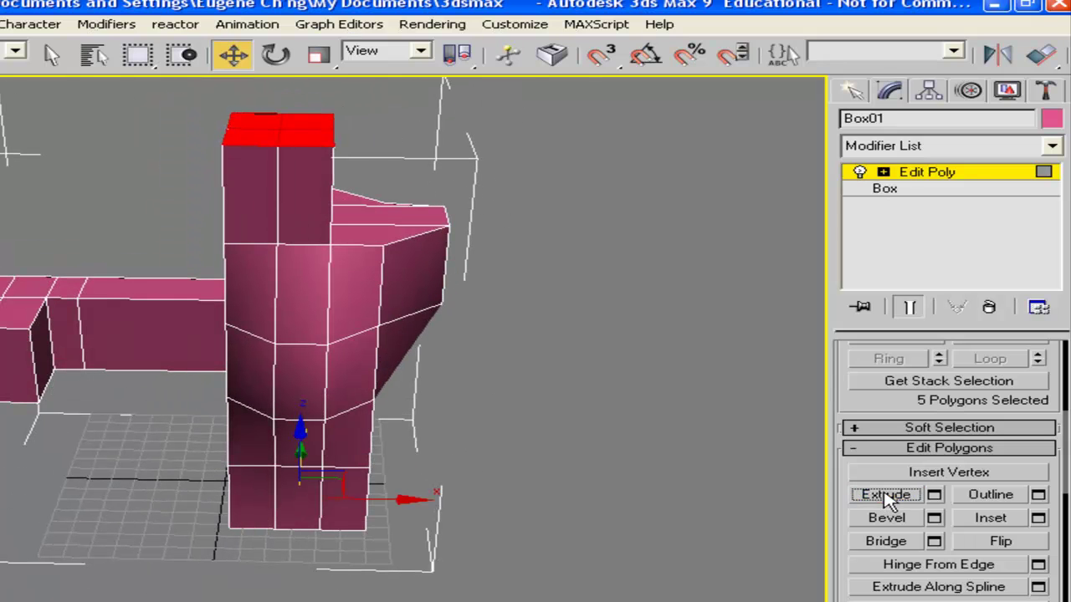
# Deselect the top polygons, leave polygon editing, and delete the modelled box from the scene.
pyautogui.keyDown('alt'); pyautogui.moveTo(474, 403); pyautogui.dragTo(400, 288, button='middle'); pyautogui.keyUp('alt')
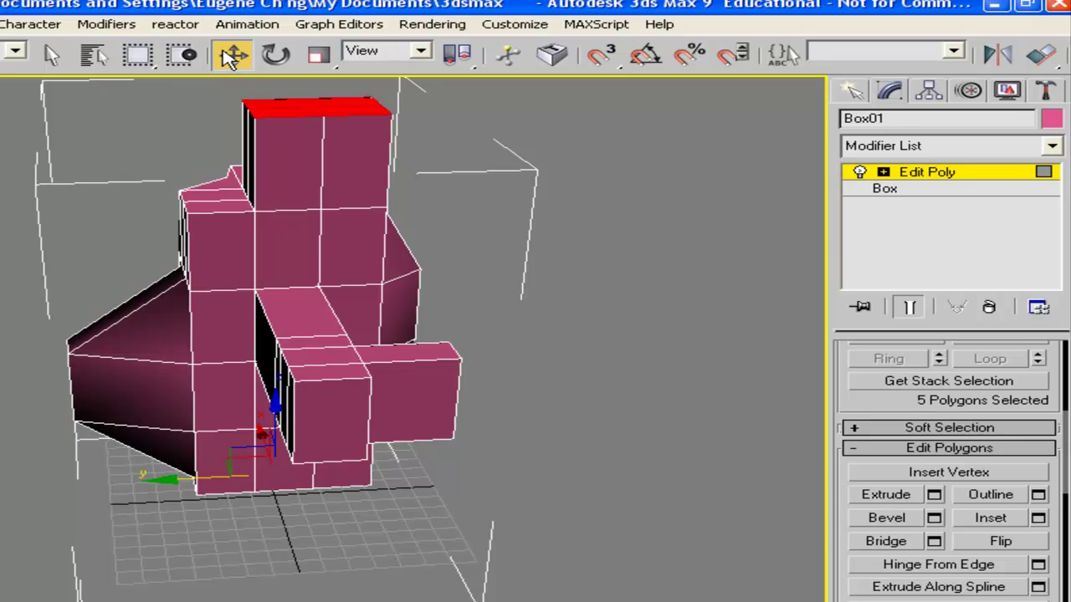
pyautogui.click(609, 291)
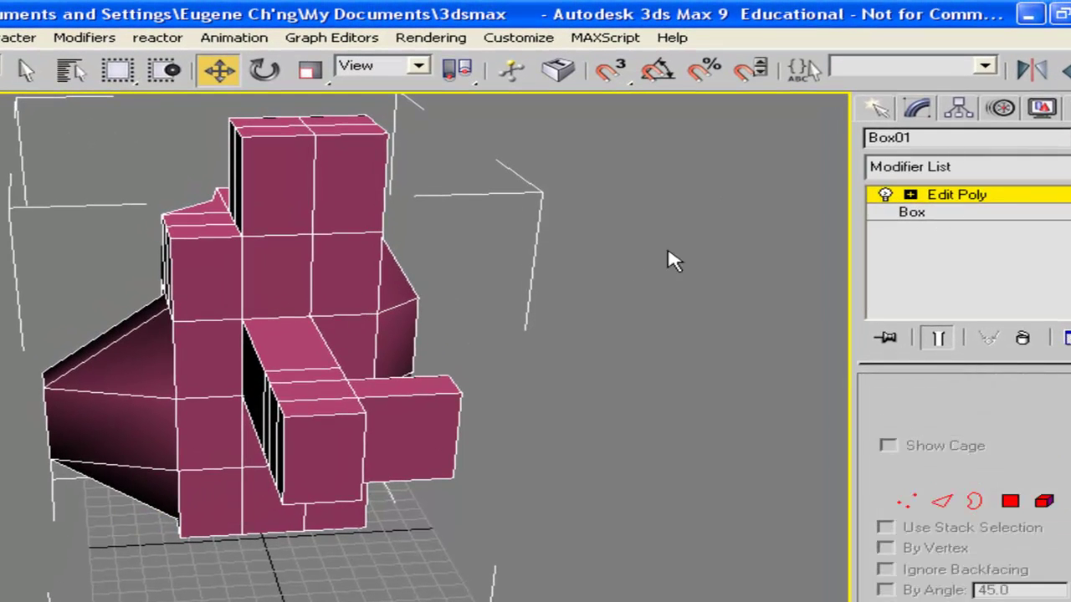
pyautogui.click(624, 258)
pyautogui.click(292, 285)
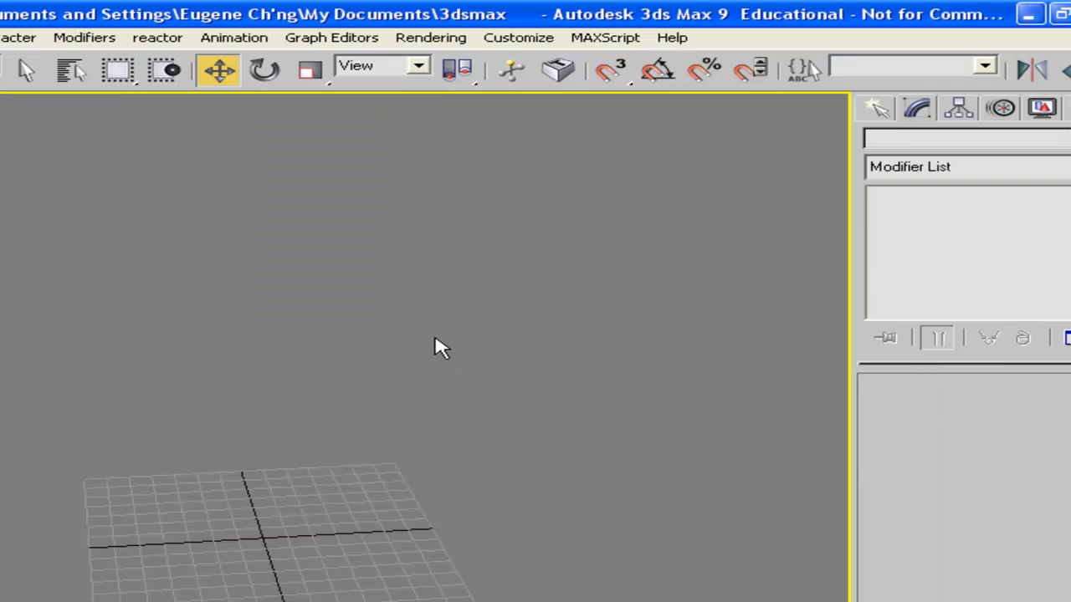
pyautogui.keyDown('alt'); pyautogui.moveTo(438, 346); pyautogui.dragTo(416, 433, button='middle'); pyautogui.keyUp('alt')
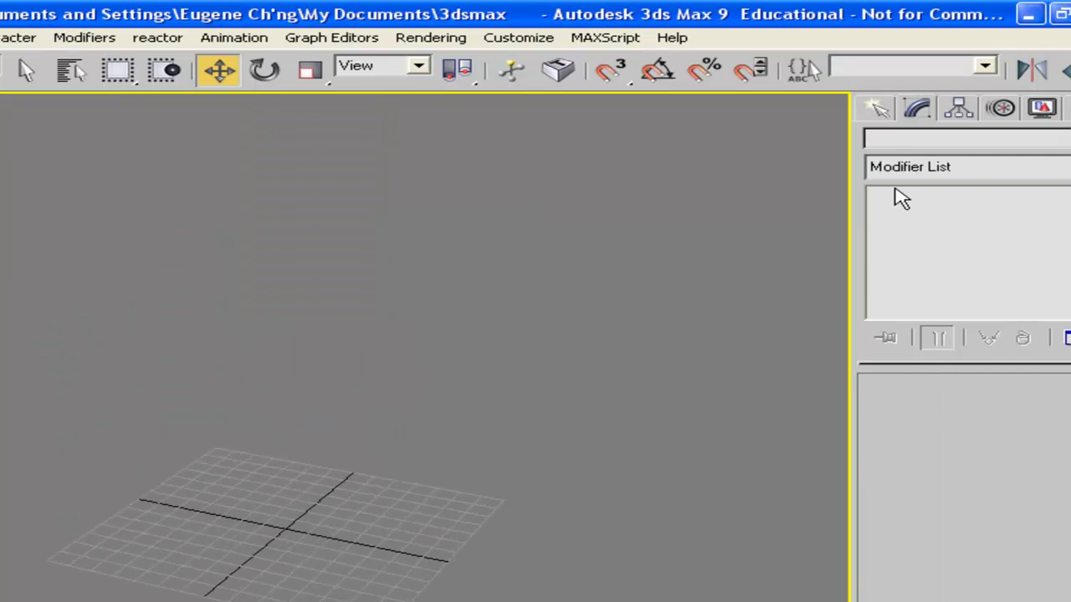
# Create a sphere with a radius of about 62.5 at the centre of the grid and set its segments to 13.
pyautogui.click(878, 108)
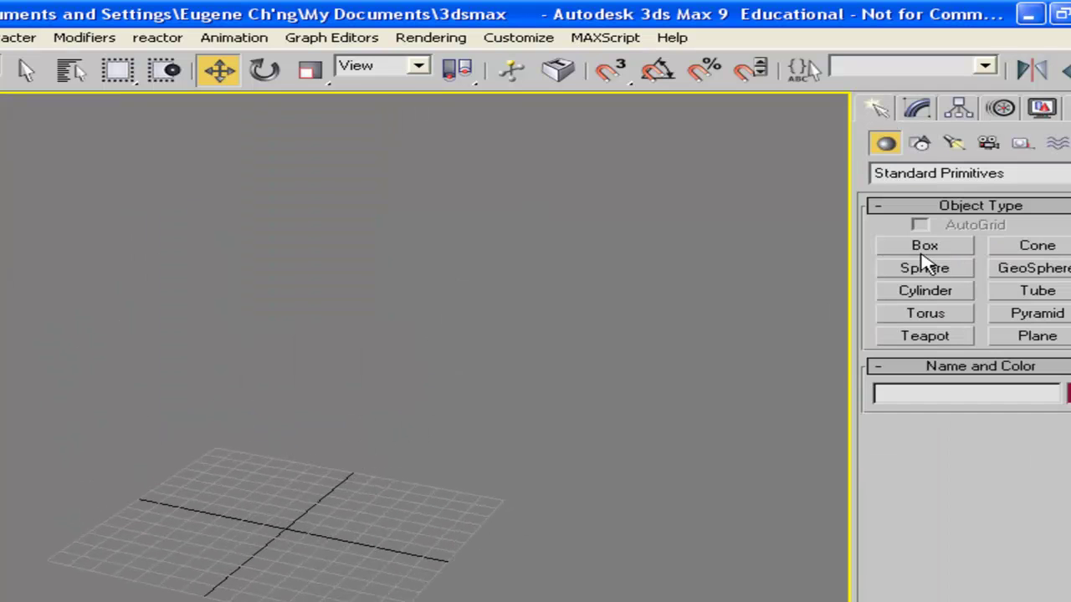
pyautogui.click(935, 268)
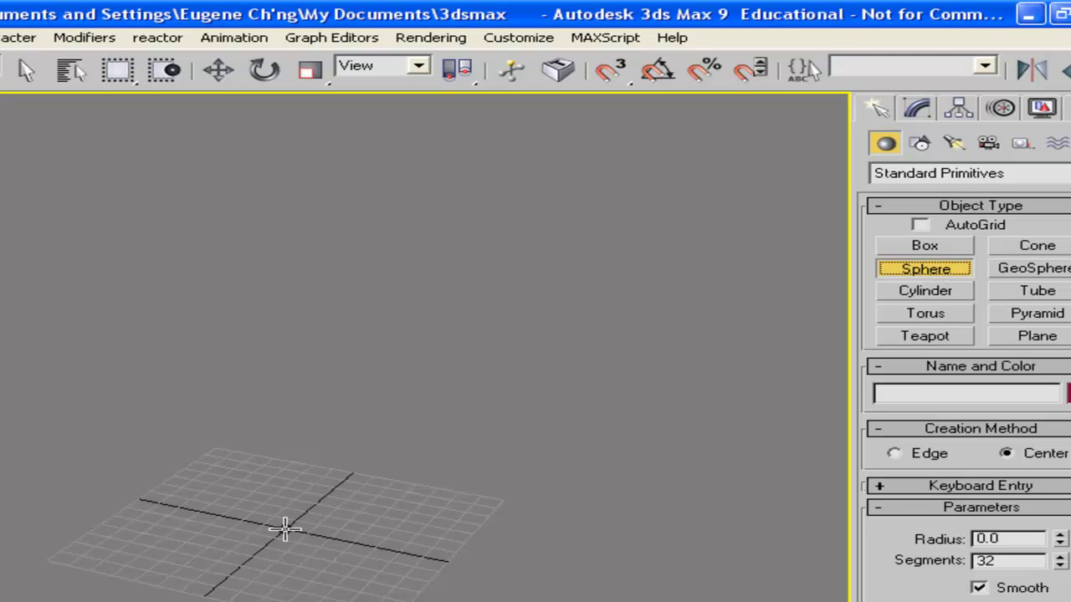
pyautogui.moveTo(284, 528); pyautogui.dragTo(307, 590)
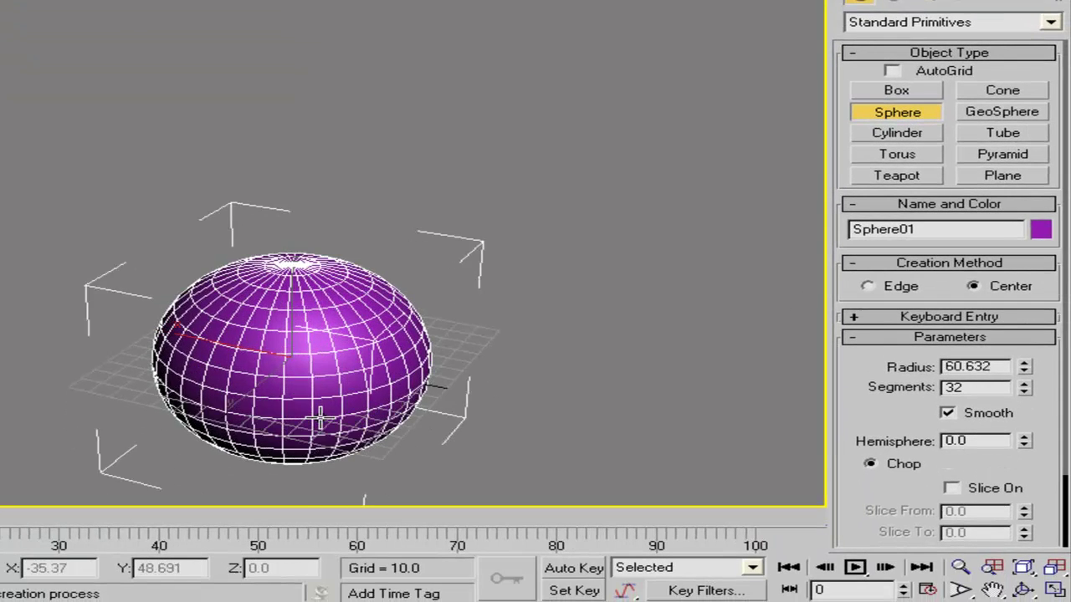
pyautogui.moveTo(319, 421); pyautogui.dragTo(326, 414)
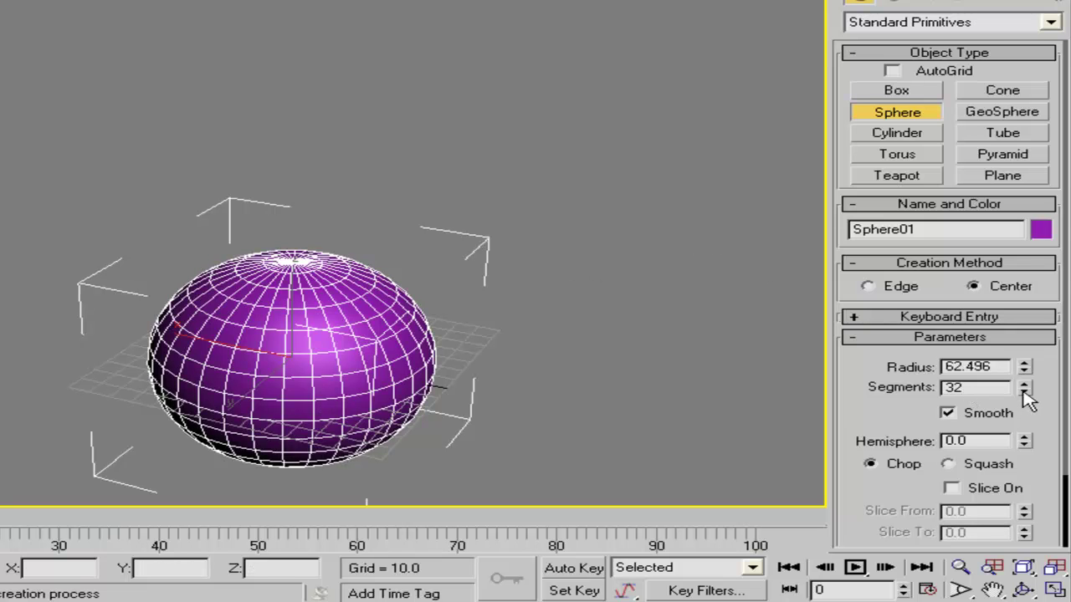
pyautogui.moveTo(1024, 392); pyautogui.dragTo(983, 586)
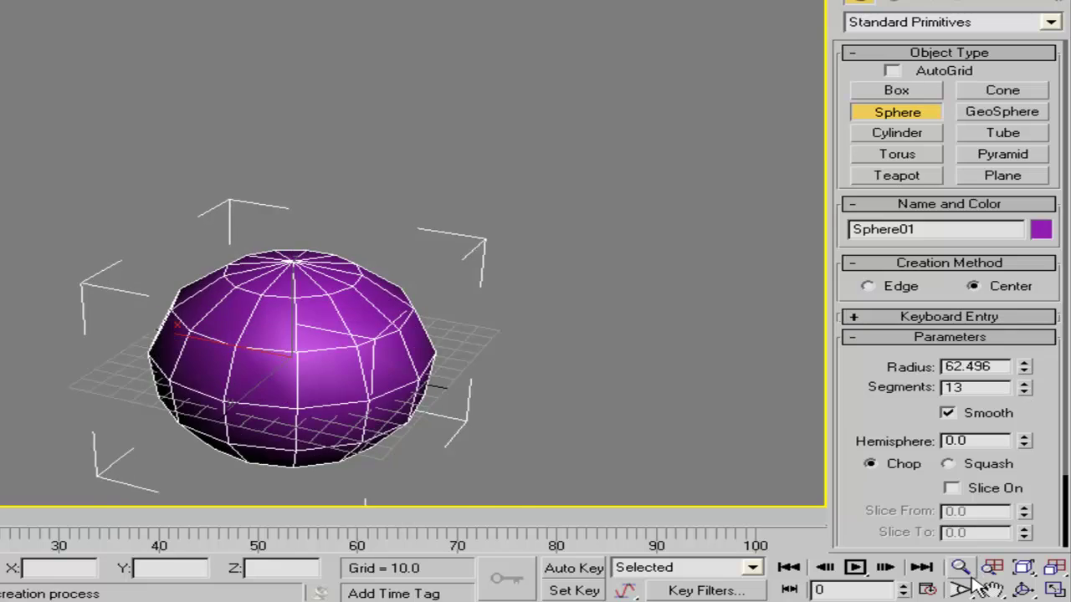
# Apply an Edit Poly modifier to the sphere.
pyautogui.keyDown('alt'); pyautogui.moveTo(477, 304); pyautogui.dragTo(355, 292, button='middle'); pyautogui.keyUp('alt')
pyautogui.moveTo(356, 292); pyautogui.dragTo(400, 200, button='middle')
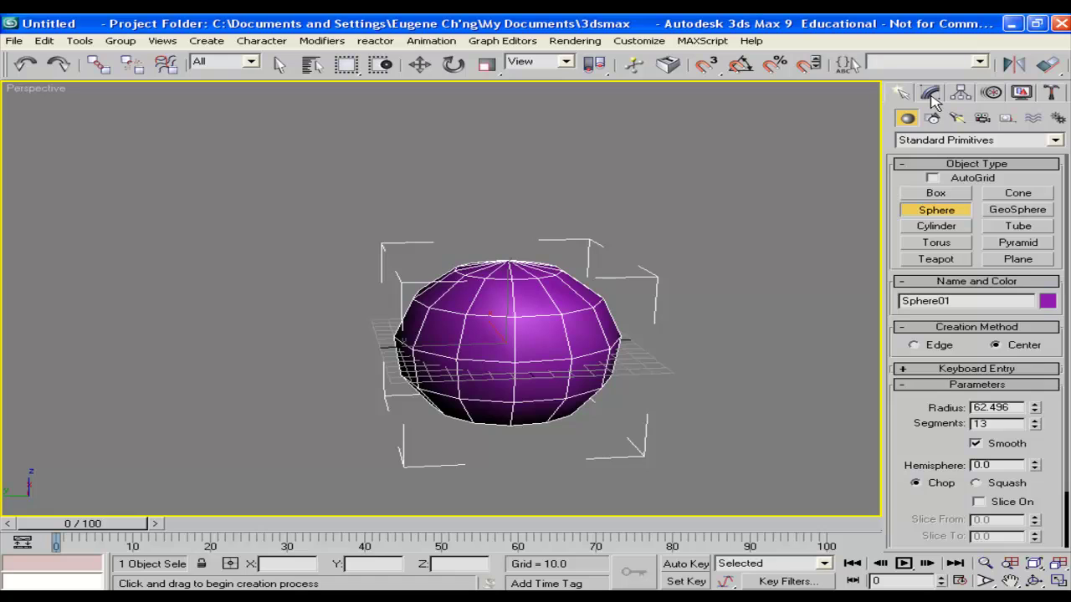
pyautogui.click(931, 94)
pyautogui.click(958, 138)
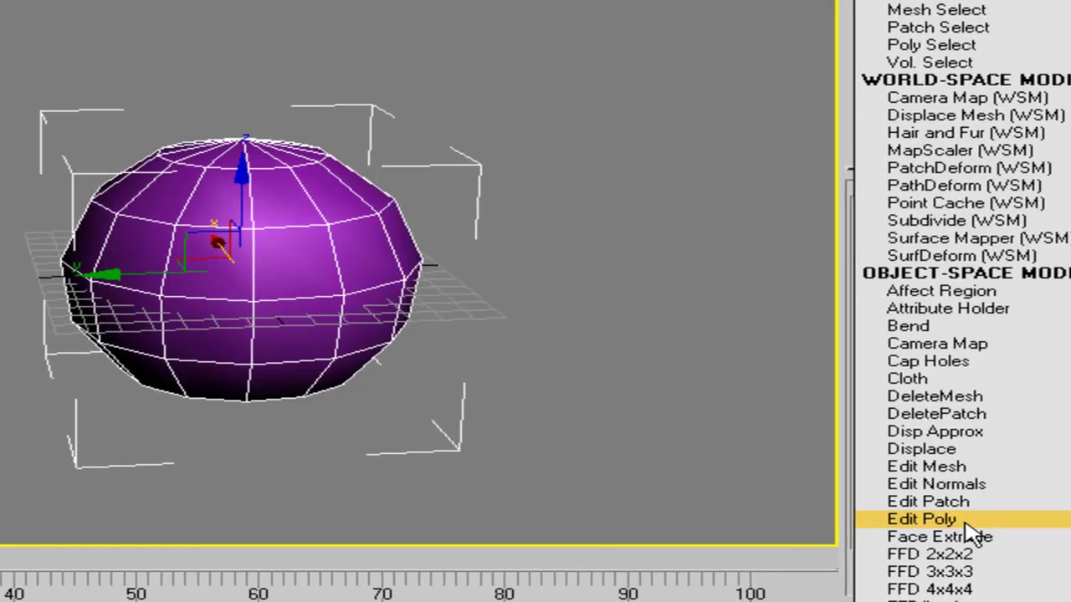
pyautogui.click(972, 568)
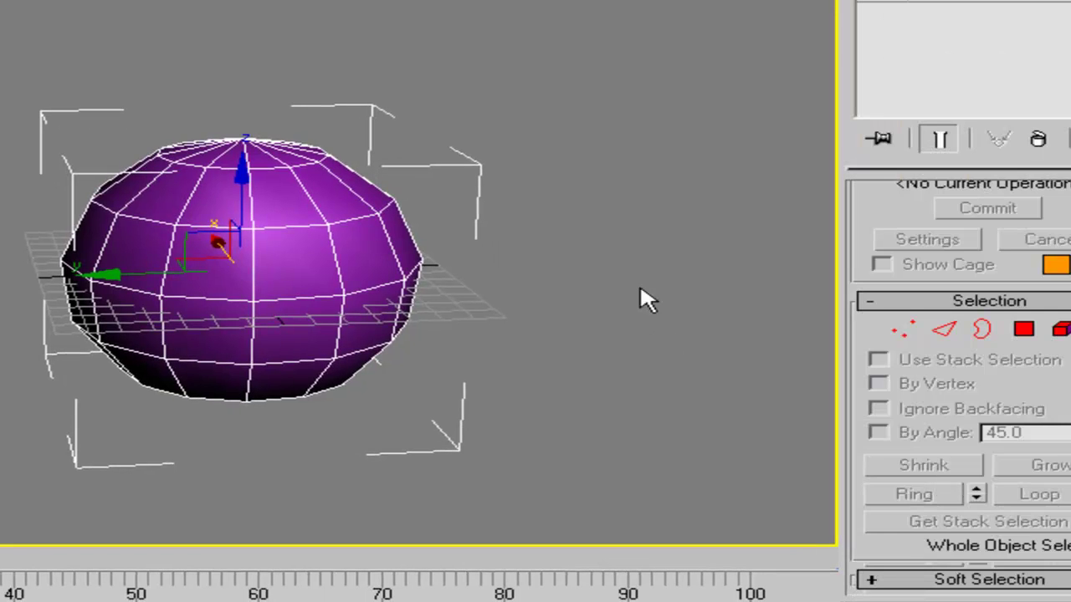
# Switch to vertex editing, select the vertex at the sphere's top pole, and try moving it vertically.
pyautogui.moveTo(456, 251)
pyautogui.keyDown('alt'); pyautogui.mouseDown(button='middle')
pyautogui.moveTo(467, 127)
pyautogui.moveTo(412, 224)
pyautogui.moveTo(435, 251)
pyautogui.mouseUp(button='middle'); pyautogui.keyUp('alt')
pyautogui.click(904, 341)
pyautogui.moveTo(287, 169)
pyautogui.keyDown('alt'); pyautogui.mouseDown(button='middle')
pyautogui.moveTo(325, 168)
pyautogui.moveTo(304, 159)
pyautogui.mouseUp(button='middle'); pyautogui.keyUp('alt')
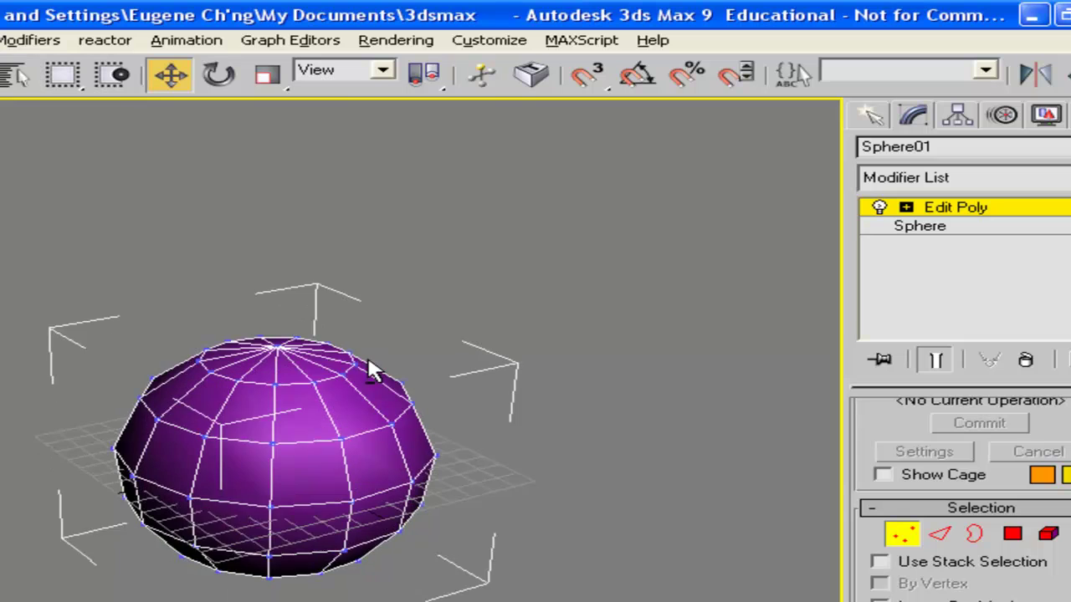
pyautogui.click(281, 343)
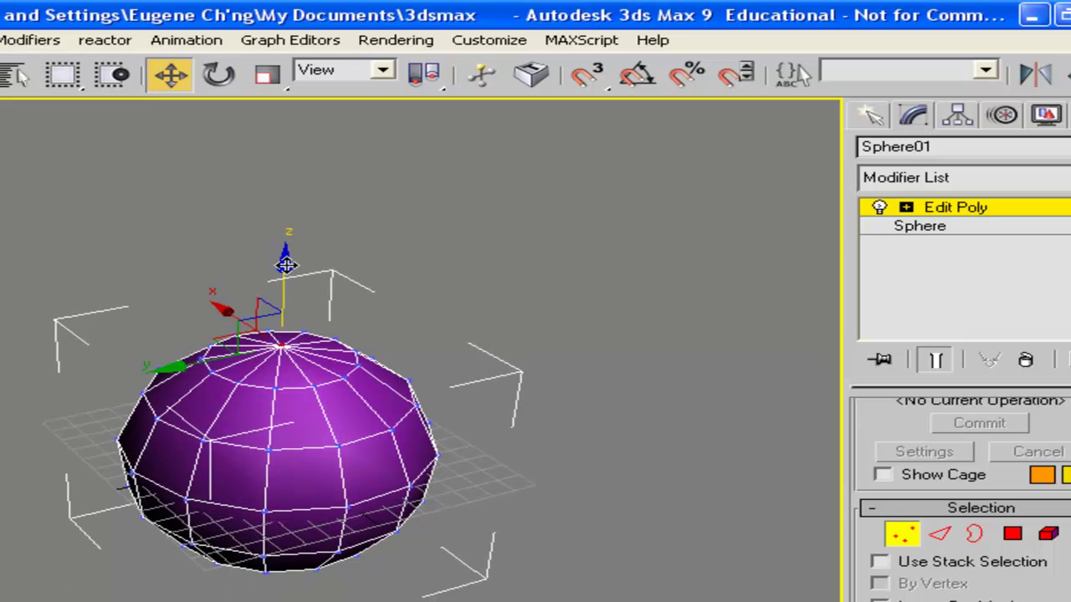
pyautogui.moveTo(286, 265)
pyautogui.mouseDown()
pyautogui.moveTo(286, 292)
pyautogui.moveTo(289, 265)
pyautogui.mouseUp()
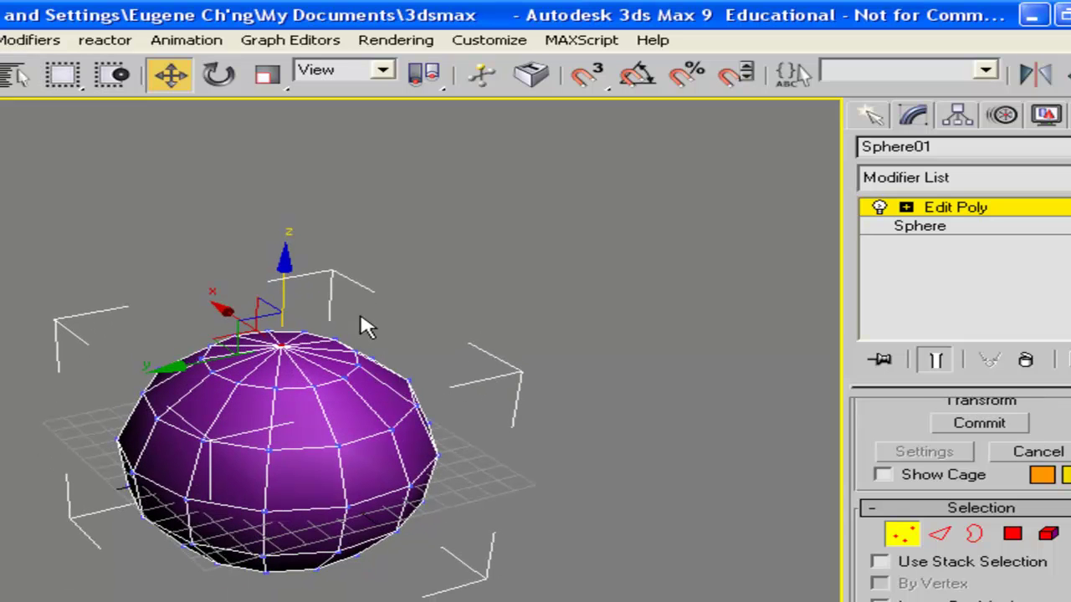
pyautogui.moveTo(351, 341)
pyautogui.keyDown('alt'); pyautogui.mouseDown(button='middle')
pyautogui.moveTo(394, 296)
pyautogui.moveTo(365, 349)
pyautogui.moveTo(360, 335)
pyautogui.mouseUp(button='middle'); pyautogui.keyUp('alt')
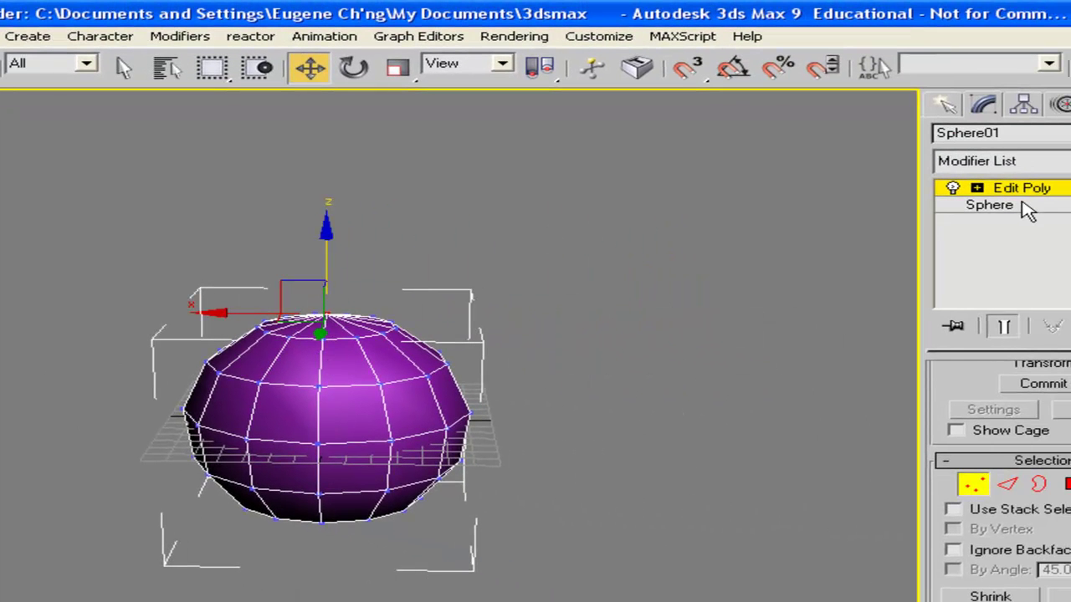
# Switch to polygon editing and region-select the polygons covering one half of the sphere.
pyautogui.click(930, 180)
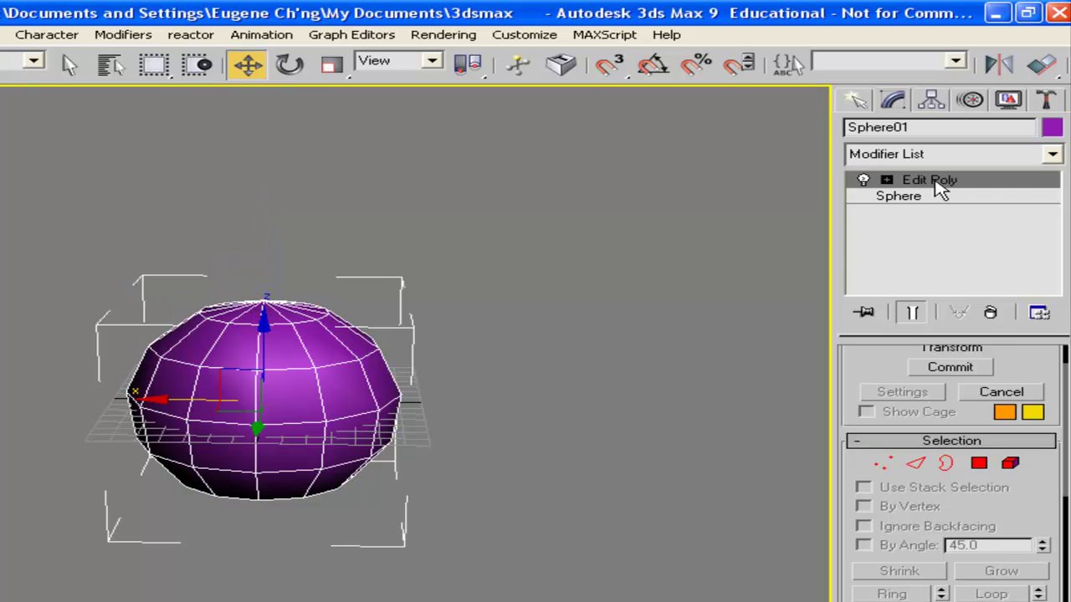
pyautogui.click(932, 183)
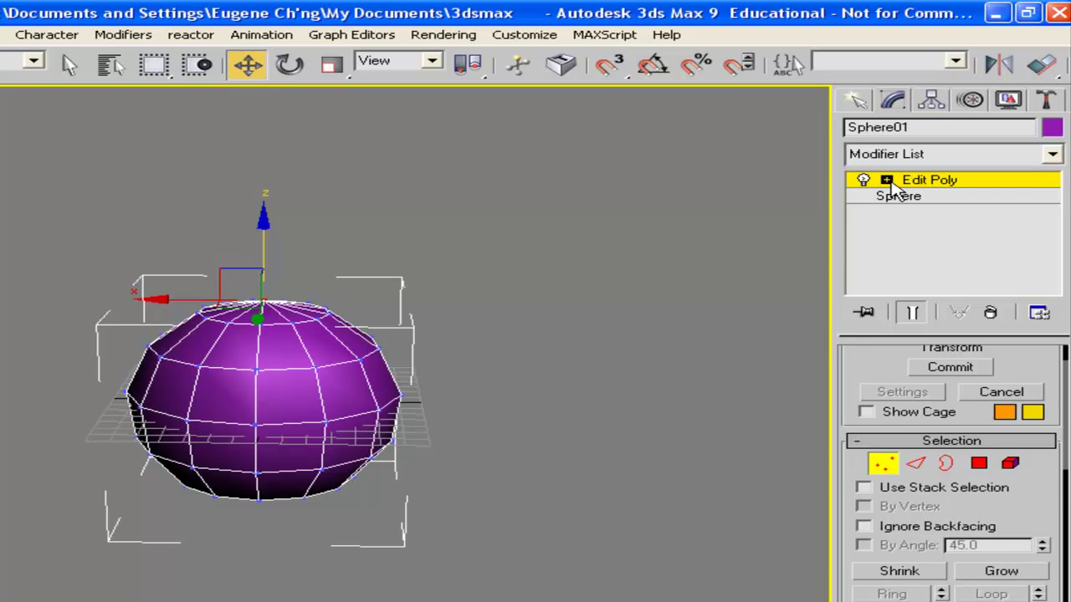
pyautogui.click(980, 464)
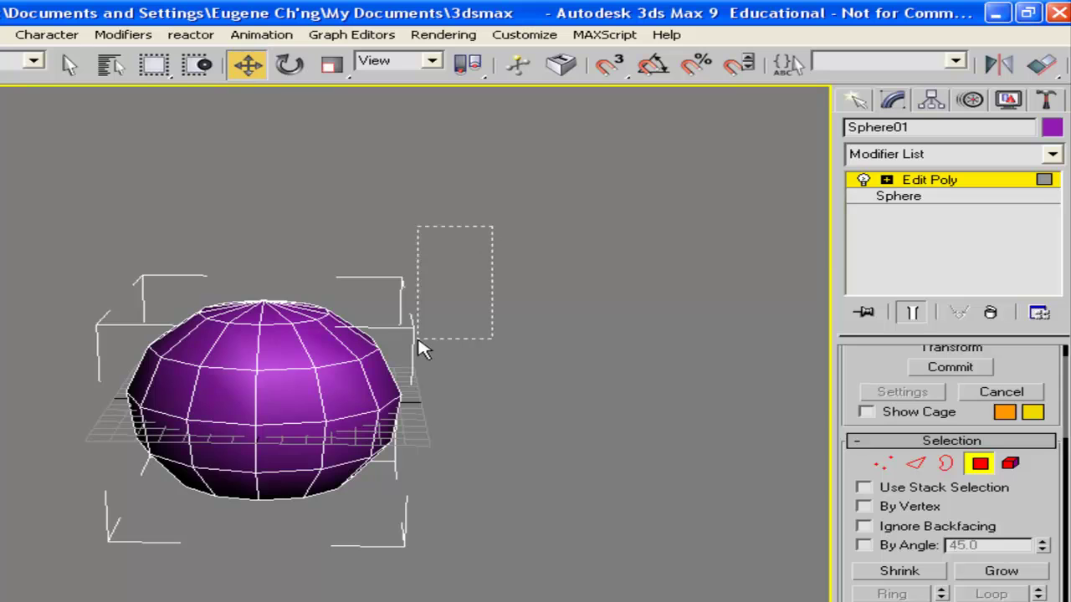
pyautogui.moveTo(378, 519); pyautogui.dragTo(274, 570)
pyautogui.keyDown('alt'); pyautogui.moveTo(407, 433); pyautogui.dragTo(343, 279, button='middle'); pyautogui.keyUp('alt')
pyautogui.keyDown('alt'); pyautogui.moveTo(799, 220); pyautogui.dragTo(644, 338, button='middle'); pyautogui.keyUp('alt')
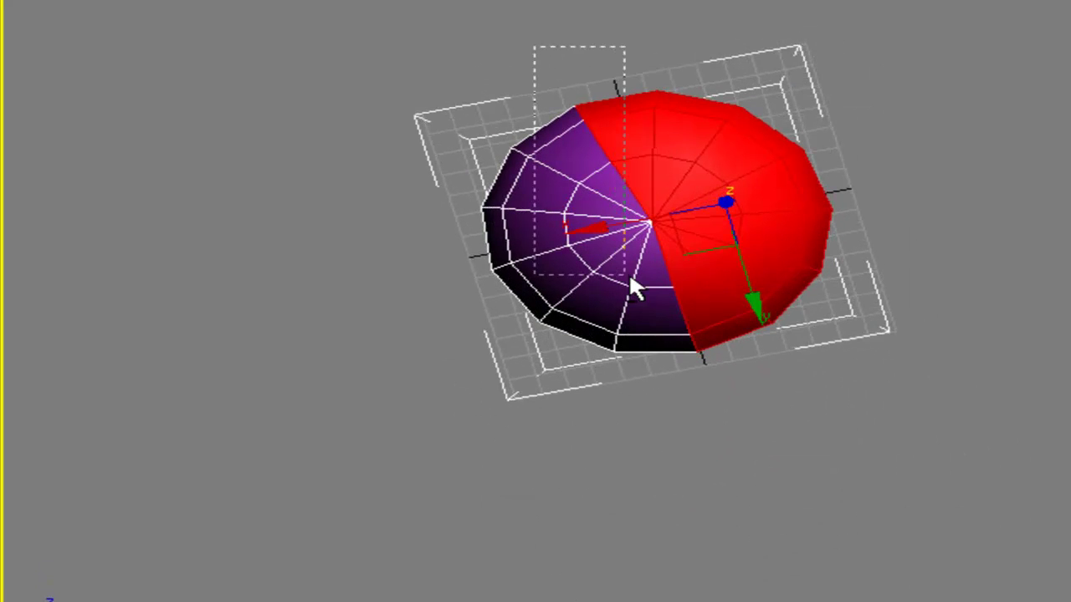
pyautogui.keyDown('alt'); pyautogui.moveTo(619, 190); pyautogui.dragTo(620, 191); pyautogui.keyUp('alt')
pyautogui.keyDown('alt'); pyautogui.moveTo(781, 217); pyautogui.dragTo(766, 159, button='middle'); pyautogui.keyUp('alt')
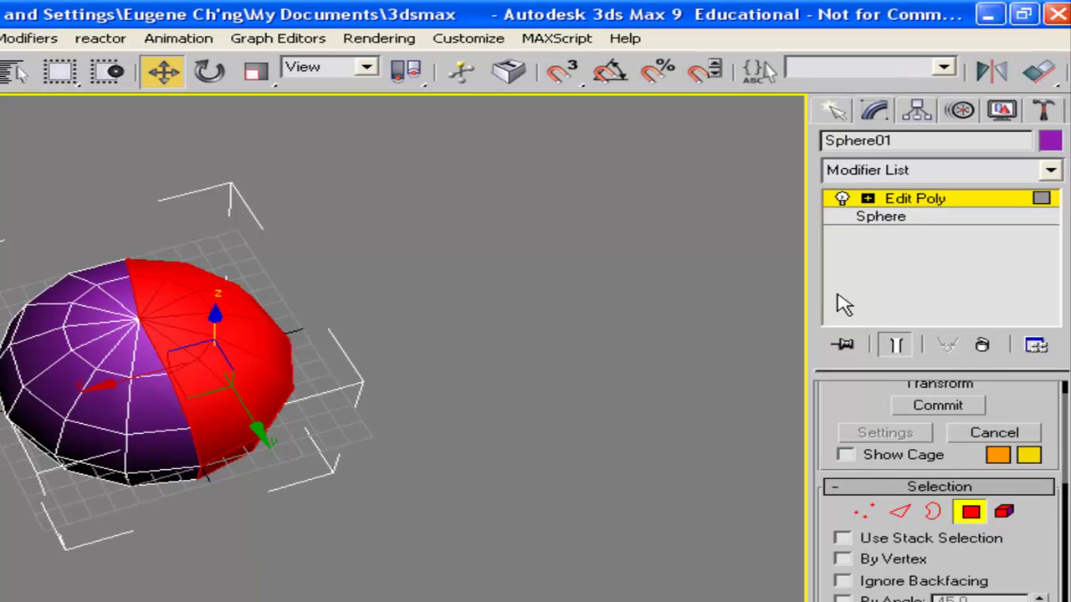
# Remove the Edit Poly modifier from the sphere and set its segments to 14.
pyautogui.click(954, 200)
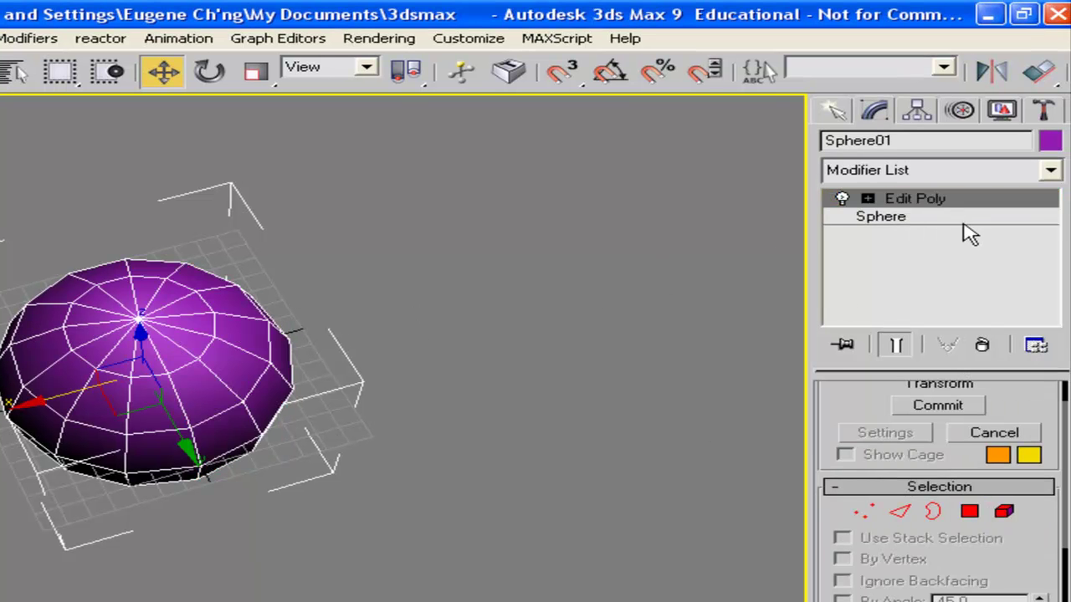
pyautogui.click(981, 347)
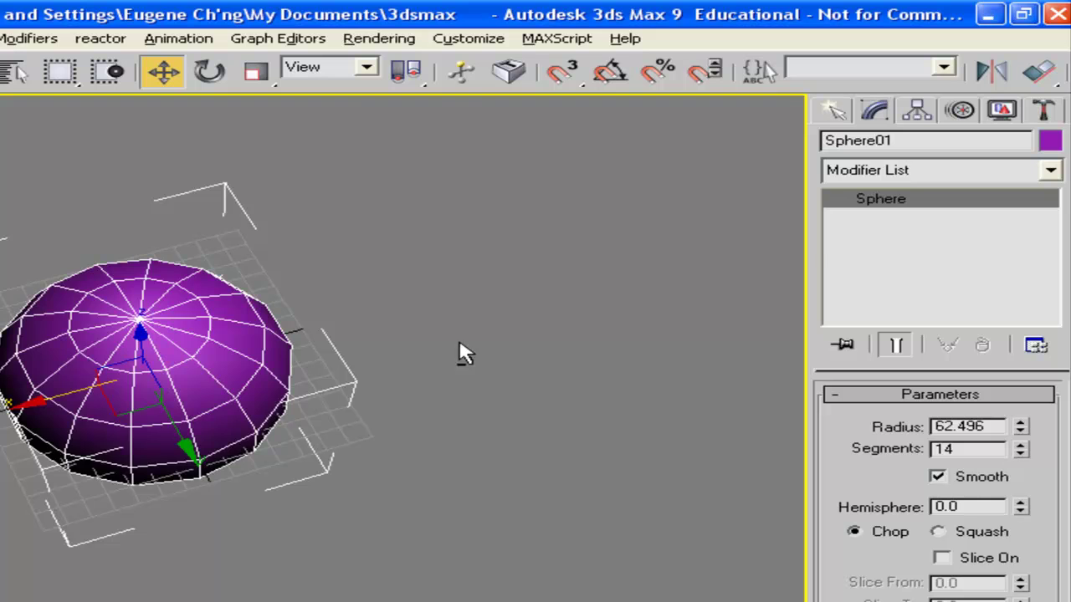
pyautogui.keyDown('alt'); pyautogui.moveTo(448, 330); pyautogui.dragTo(475, 253, button='middle'); pyautogui.keyUp('alt')
# Apply a new Edit Poly modifier to the sphere and switch to polygon editing.
pyautogui.click(907, 171)
pyautogui.press('e')
pyautogui.click(874, 234)
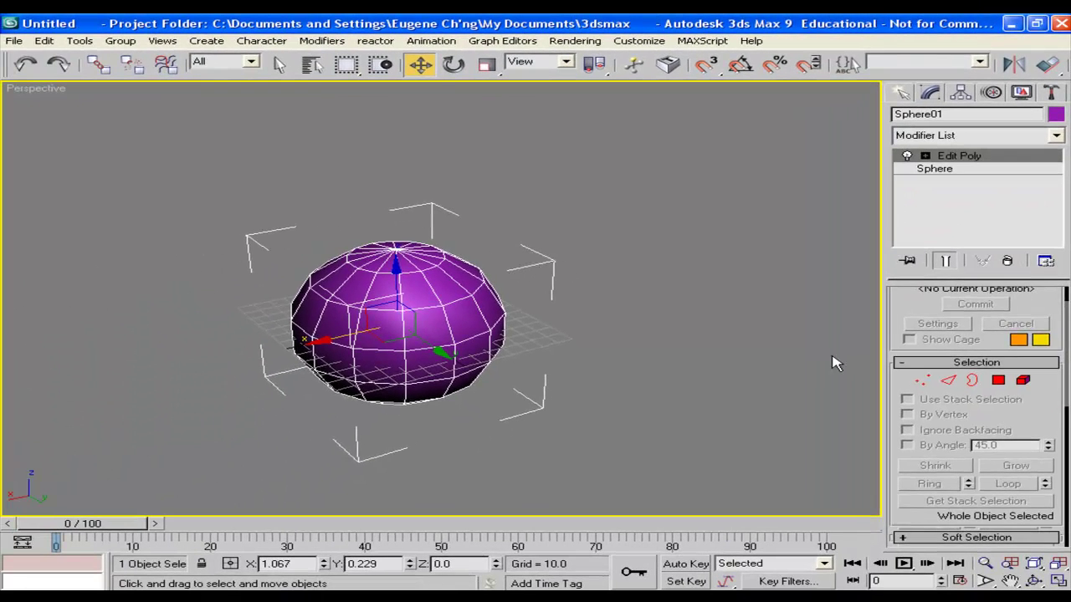
pyautogui.click(993, 398)
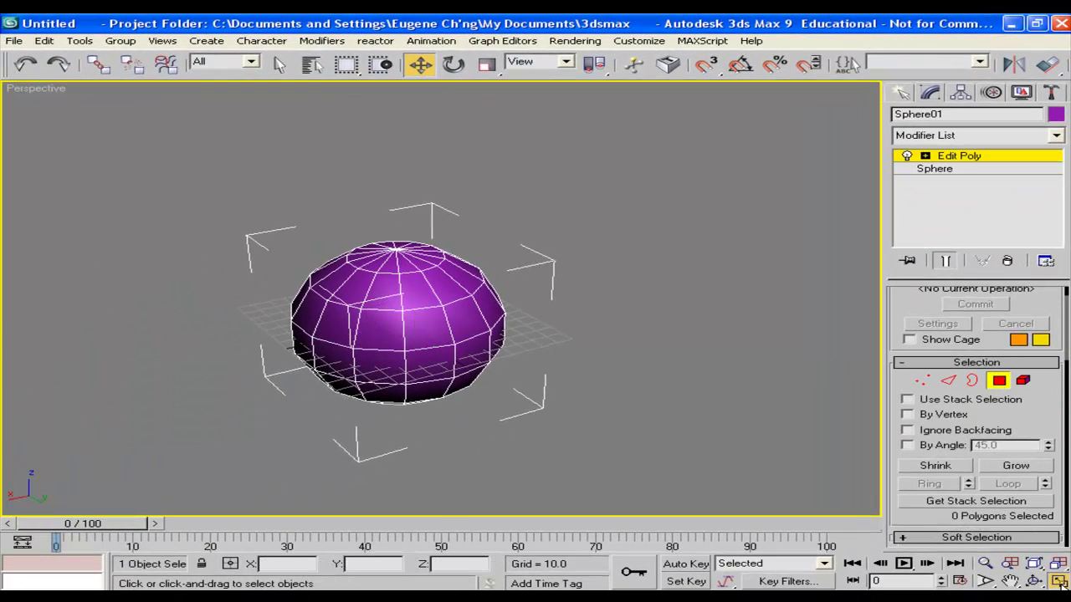
# Show all four viewports, region-select the positive-X half of the sphere in the Front view, and delete its polygons.
pyautogui.click(1058, 583)
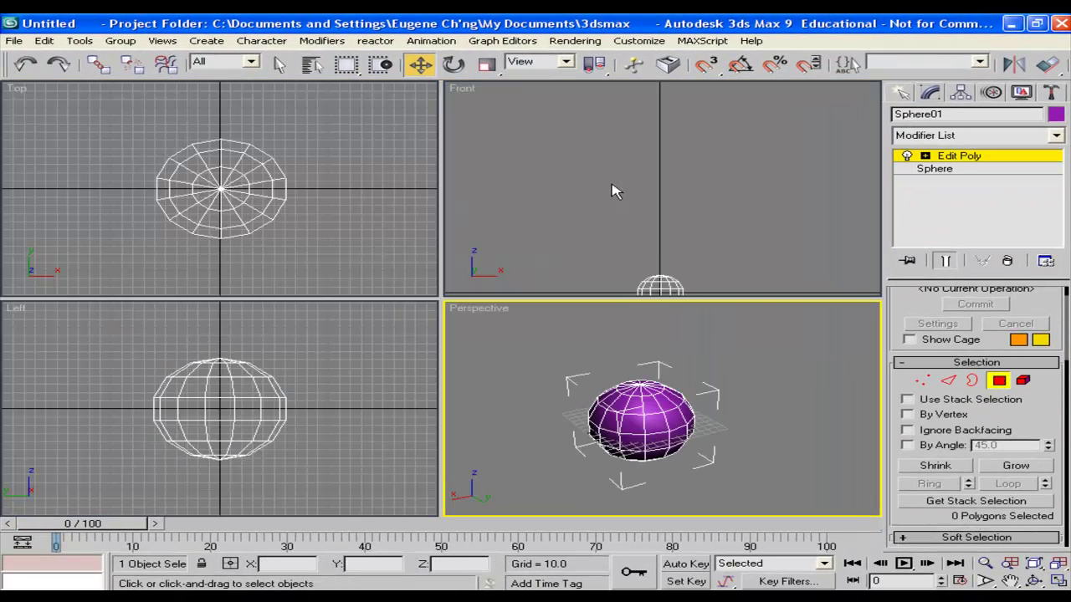
pyautogui.moveTo(701, 200); pyautogui.dragTo(694, 130, button='middle')
pyautogui.scroll(-2, 699, 173)
pyautogui.scroll(5, 698, 171)
pyautogui.scroll(-1, 697, 172)
pyautogui.moveTo(698, 172); pyautogui.dragTo(691, 105, button='middle')
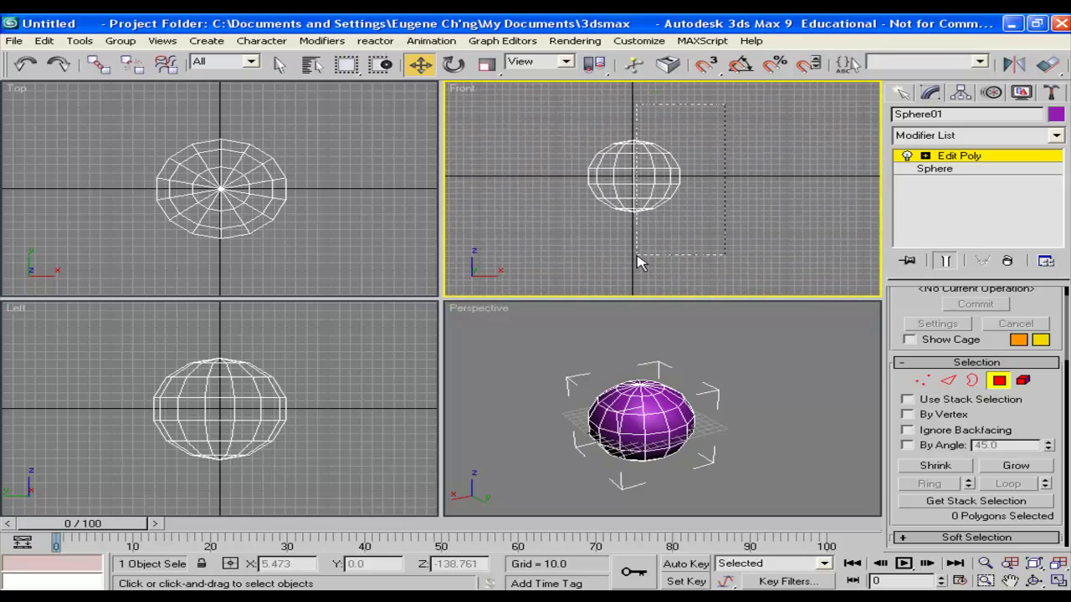
pyautogui.moveTo(637, 258); pyautogui.dragTo(638, 258)
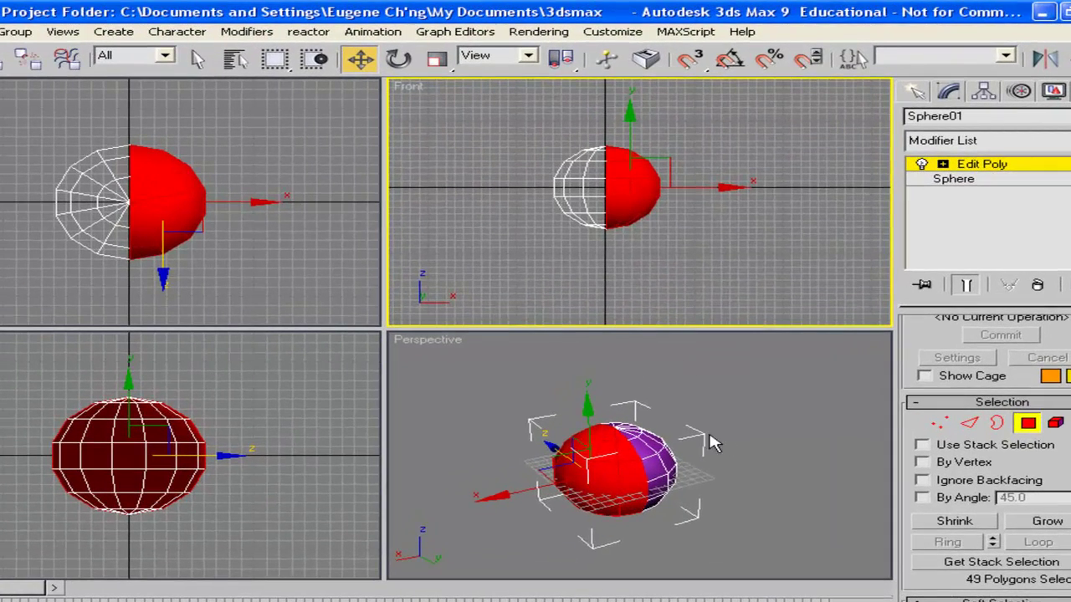
pyautogui.keyDown('alt'); pyautogui.moveTo(724, 443); pyautogui.dragTo(674, 407, button='middle'); pyautogui.keyUp('alt')
pyautogui.press('Delete')
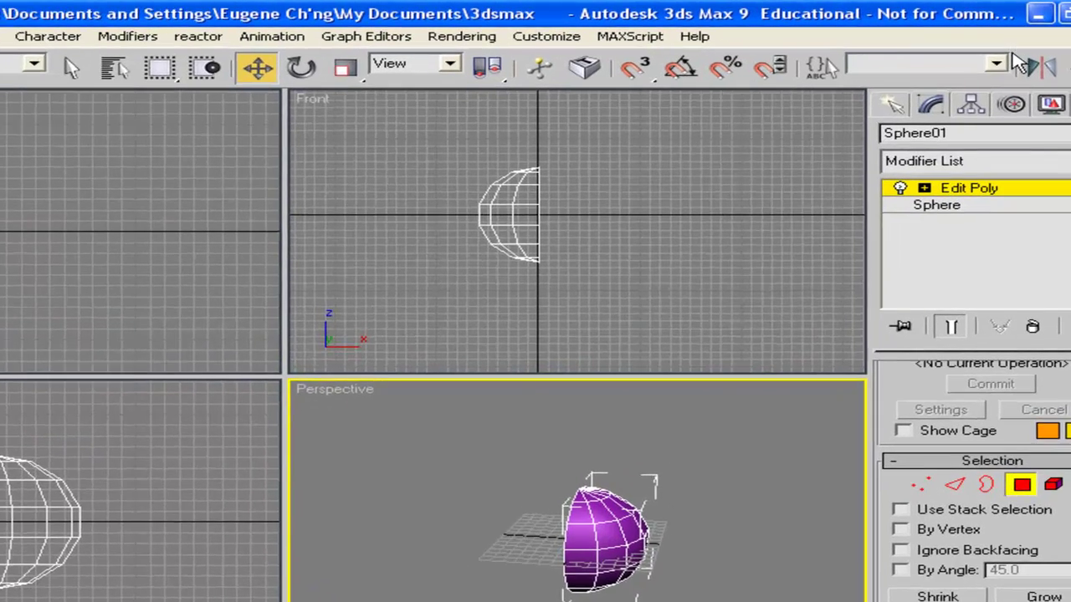
# Mirror the half sphere across the X axis as an instance with an offset of 0.0.
pyautogui.moveTo(1021, 49); pyautogui.dragTo(837, 55)
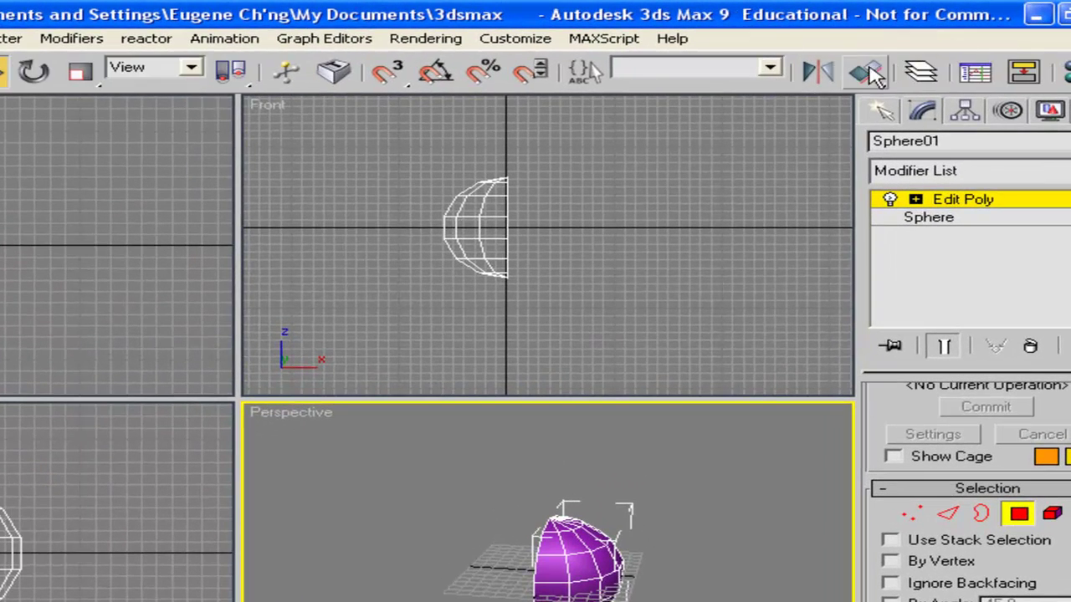
pyautogui.click(822, 82)
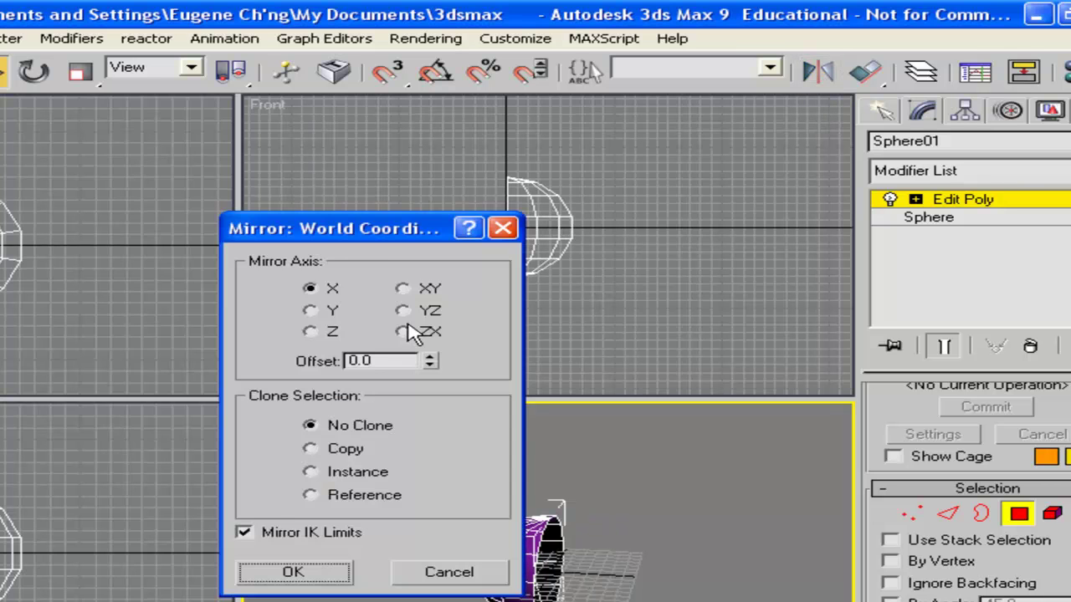
pyautogui.moveTo(389, 229); pyautogui.dragTo(250, 229)
pyautogui.click(193, 474)
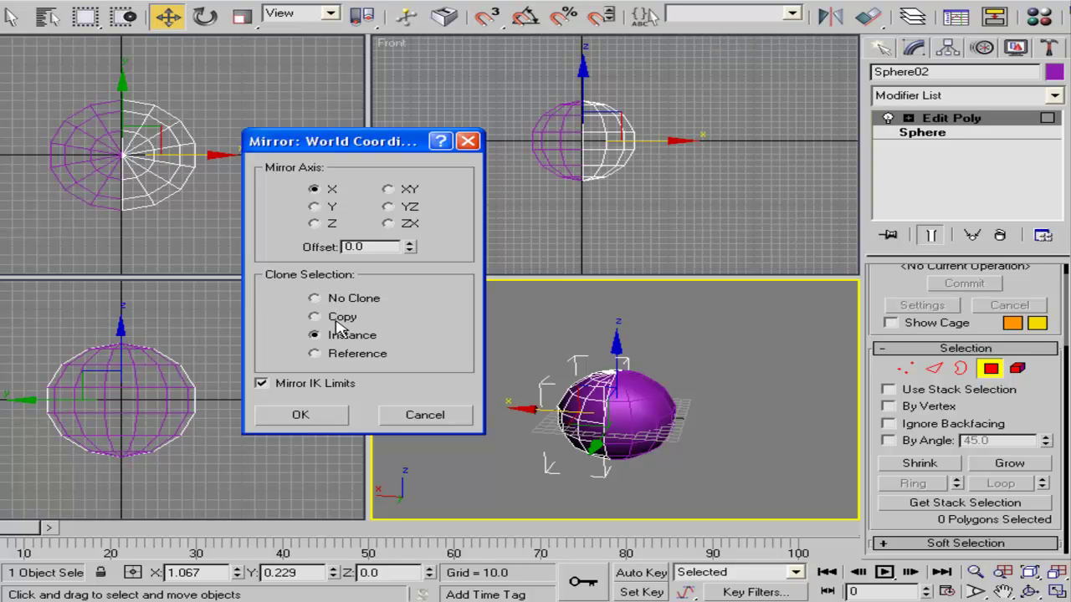
pyautogui.click(309, 413)
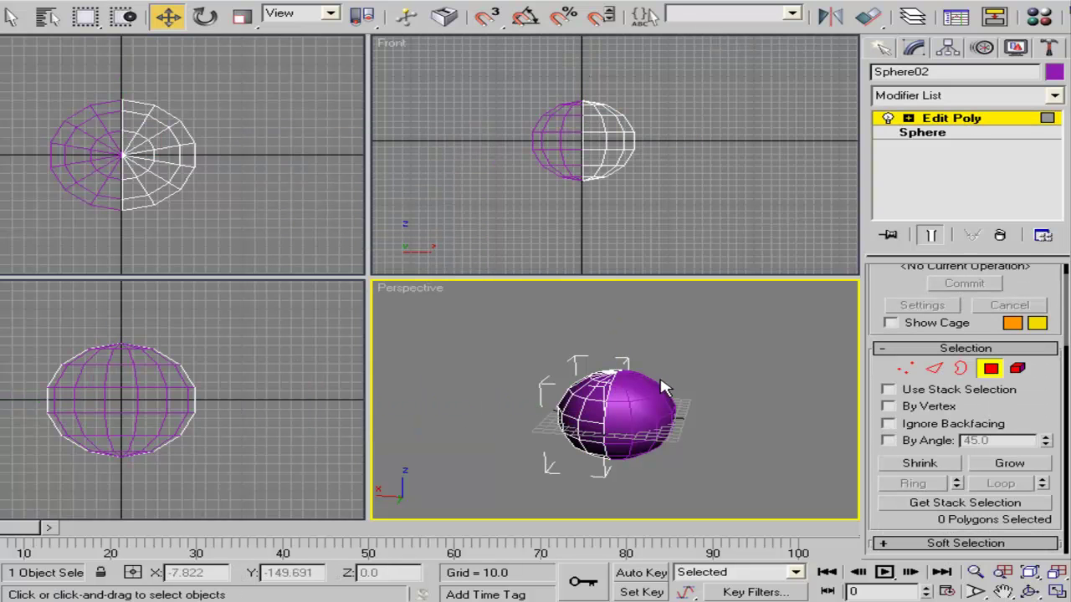
# Leave polygon editing on the mirrored half and select the original half of the sphere.
pyautogui.keyDown('alt'); pyautogui.moveTo(719, 393); pyautogui.dragTo(717, 340, button='middle'); pyautogui.keyUp('alt')
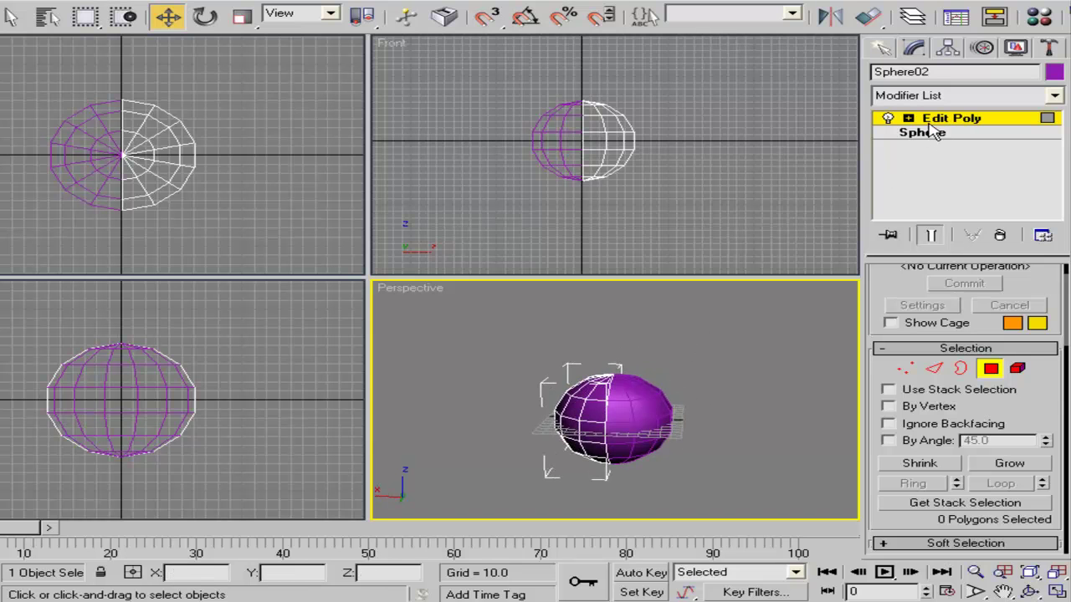
pyautogui.click(933, 121)
pyautogui.click(707, 354)
pyautogui.click(645, 418)
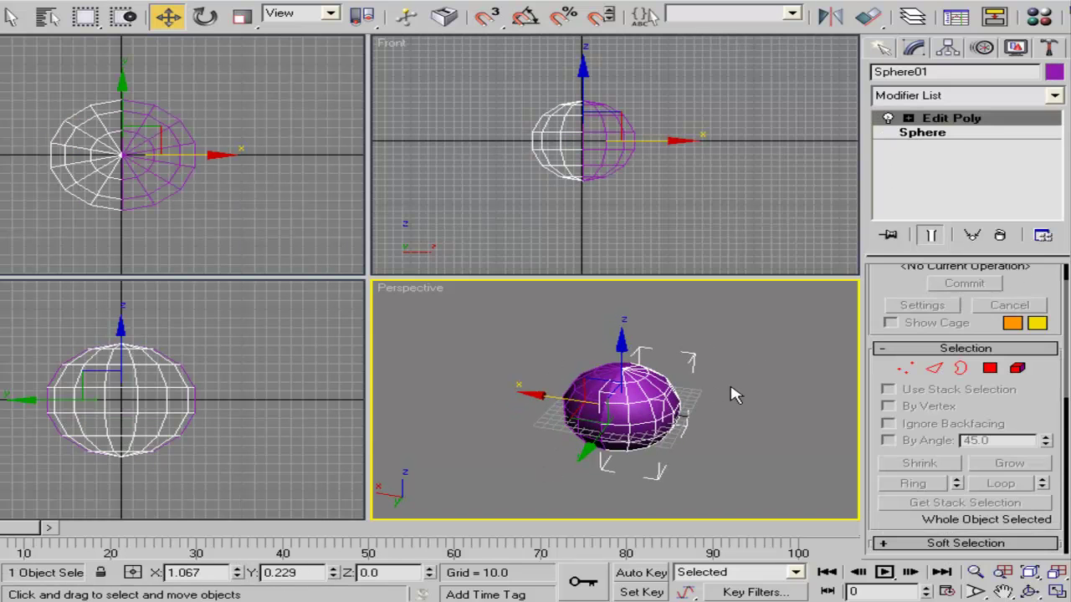
# Maximize the Perspective view, then turn polygon editing on and back off for the original half of the sphere.
pyautogui.click(1058, 591)
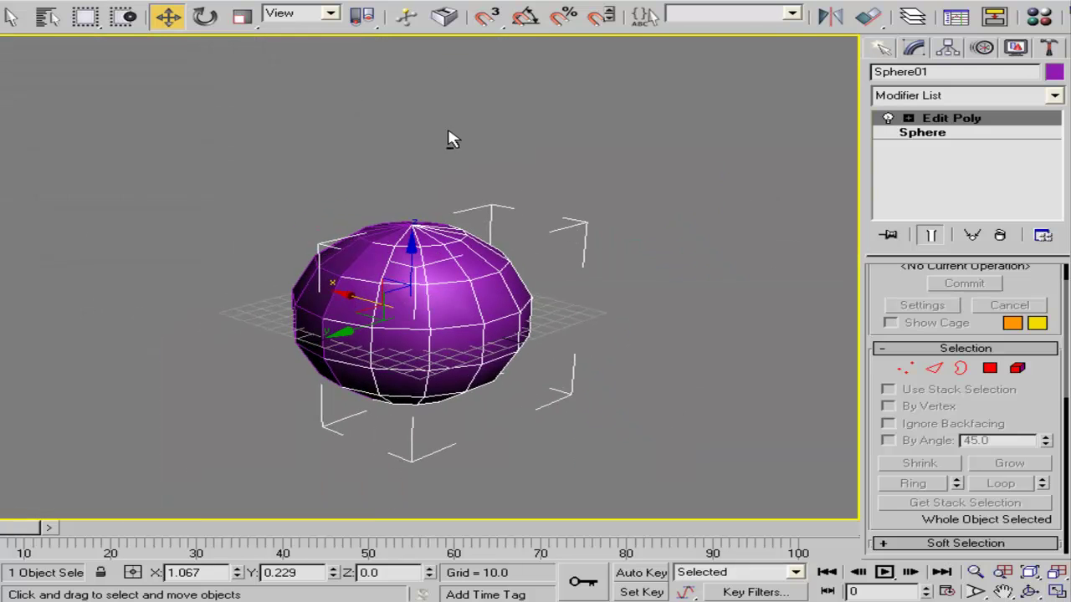
pyautogui.click(990, 368)
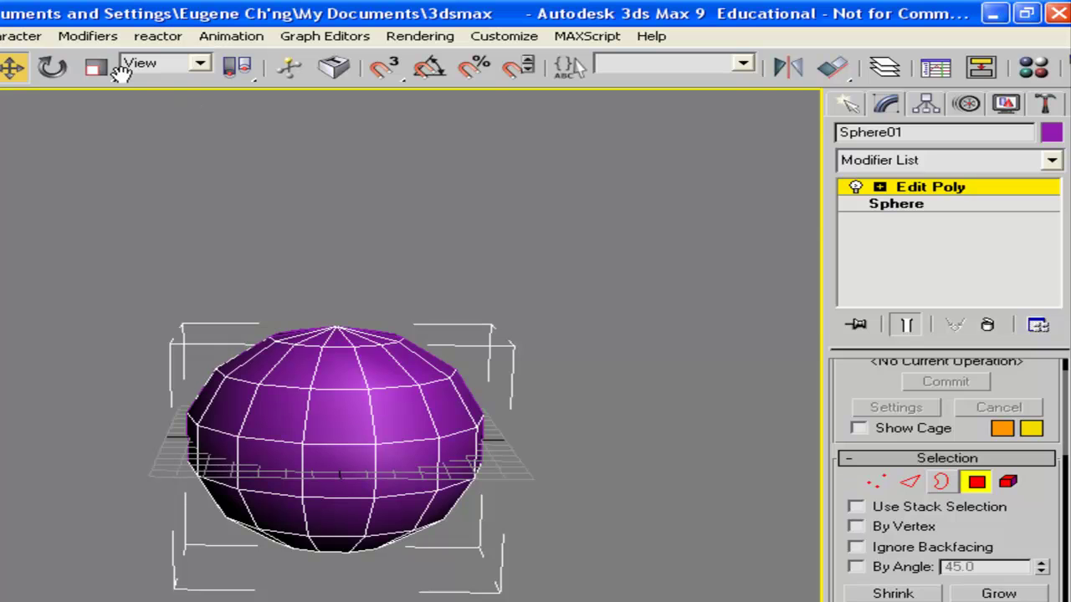
pyautogui.click(928, 190)
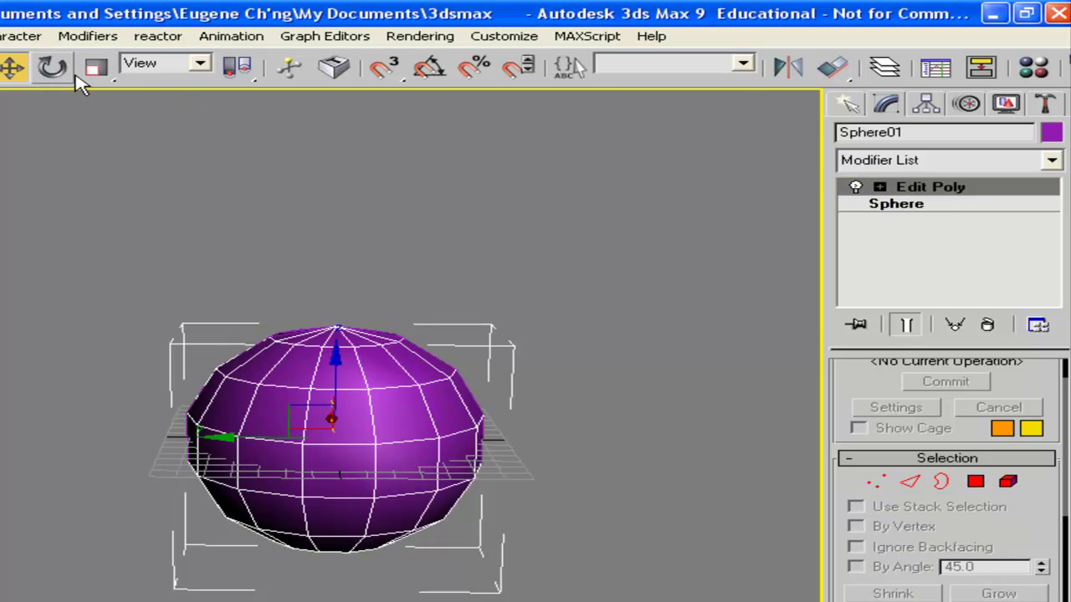
# Try scaling the original half along the Z axis, then return to the Move tool and select the mirrored half.
pyautogui.click(95, 67)
pyautogui.moveTo(337, 341); pyautogui.dragTo(337, 358)
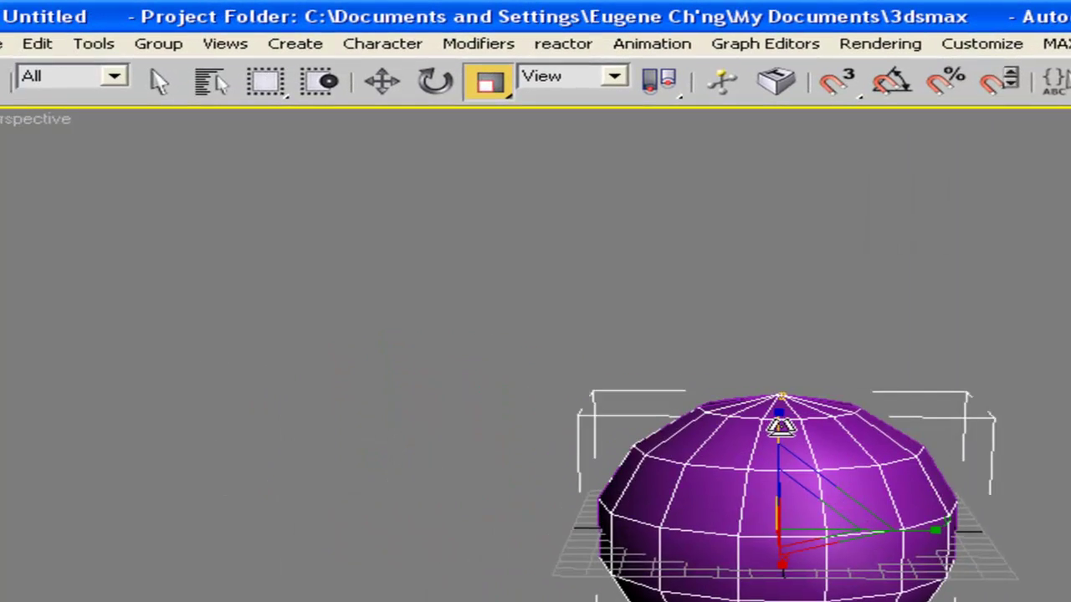
pyautogui.keyDown('alt'); pyautogui.moveTo(780, 428); pyautogui.dragTo(1011, 468, button='middle'); pyautogui.keyUp('alt')
pyautogui.click(863, 320)
pyautogui.press('w')
pyautogui.click(613, 437)
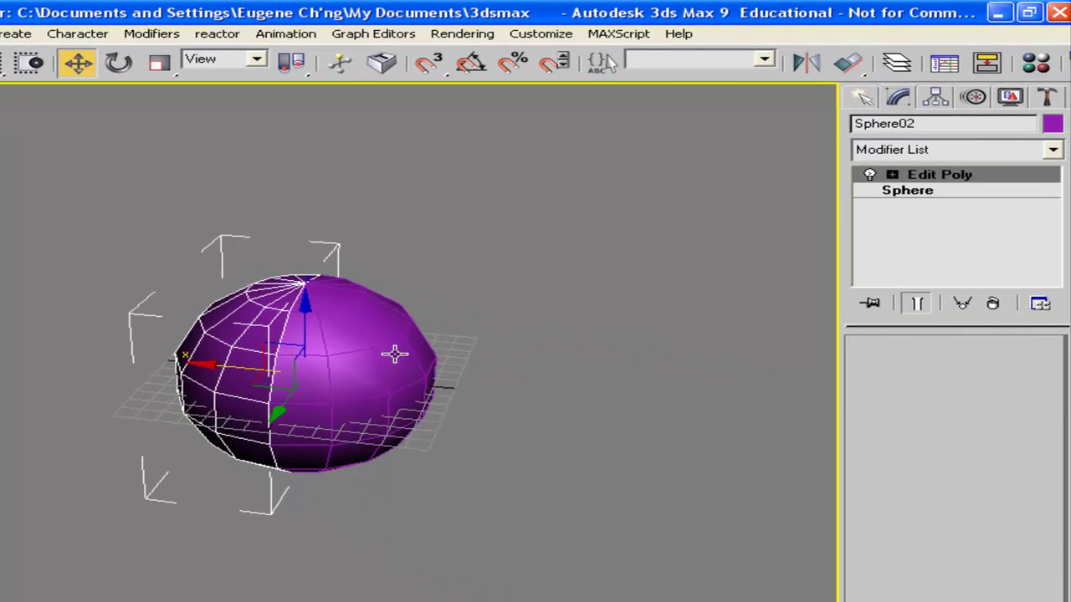
# Select the original half, switch through its polygon and element levels, and leave sub-object editing.
pyautogui.click(449, 363)
pyautogui.click(982, 450)
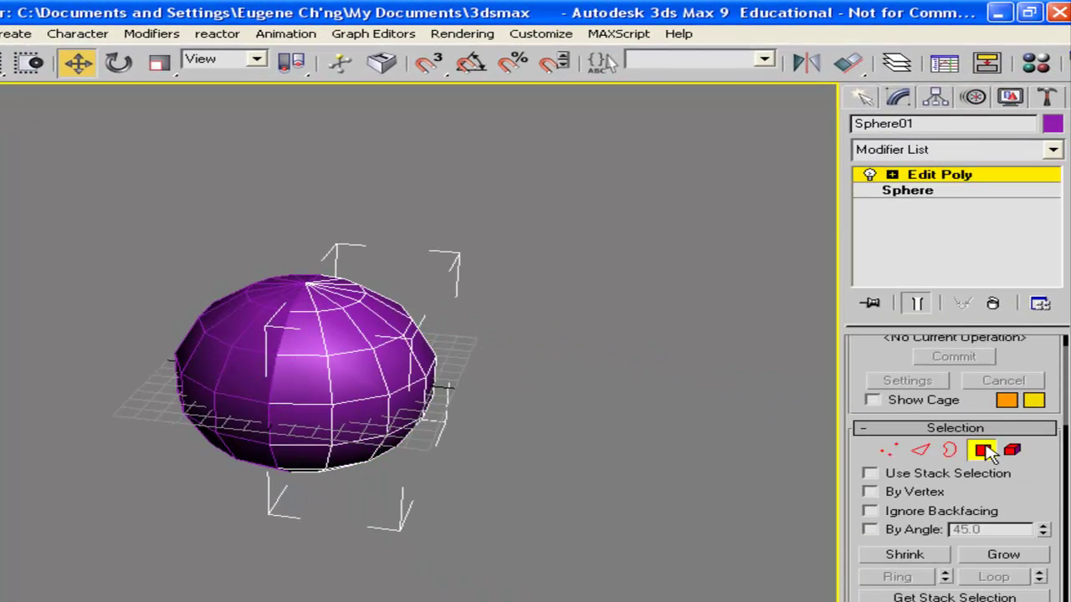
pyautogui.click(1011, 450)
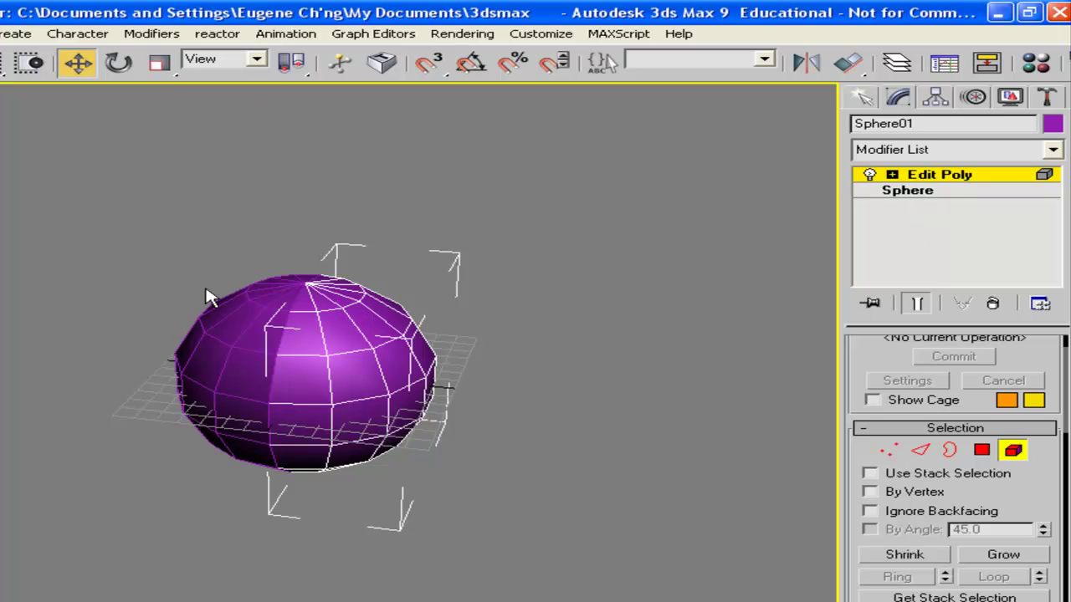
pyautogui.click(925, 177)
# Select the mirrored half of the sphere and delete it.
pyautogui.click(560, 335)
pyautogui.click(206, 347)
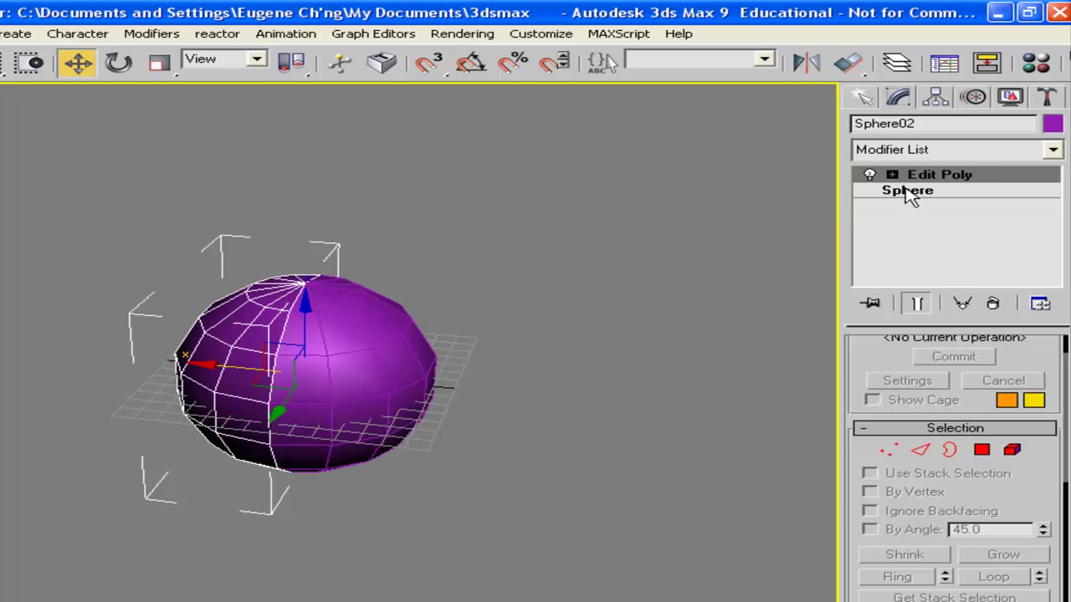
pyautogui.click(996, 304)
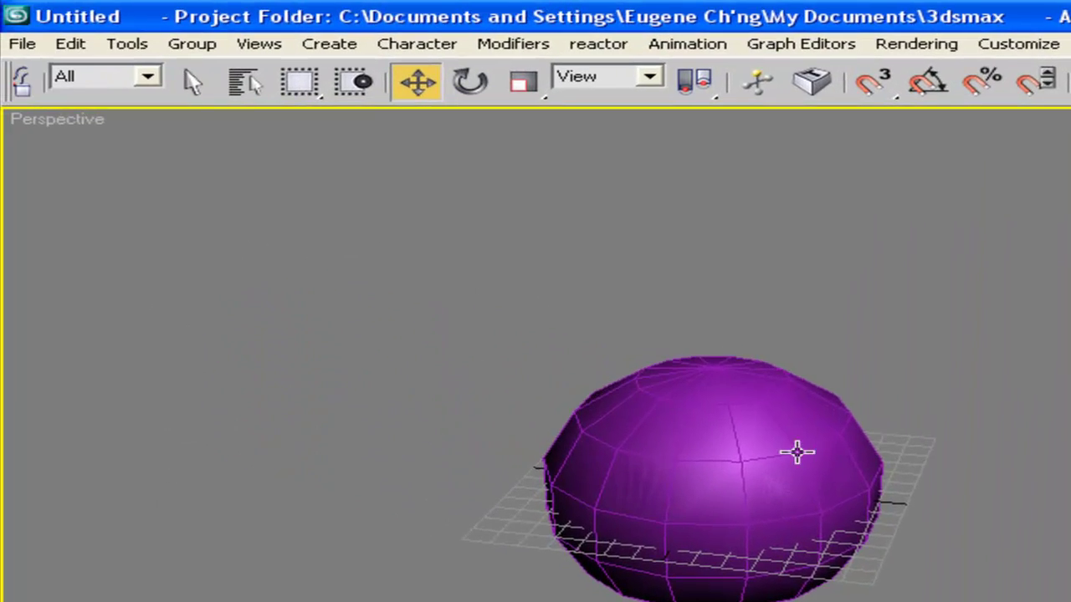
pyautogui.keyDown('ctrl'); pyautogui.click(797, 452); pyautogui.keyUp('ctrl')
pyautogui.keyDown('ctrl'); pyautogui.click(768, 452); pyautogui.keyUp('ctrl')
pyautogui.keyDown('ctrl'); pyautogui.click(768, 452); pyautogui.keyUp('ctrl')
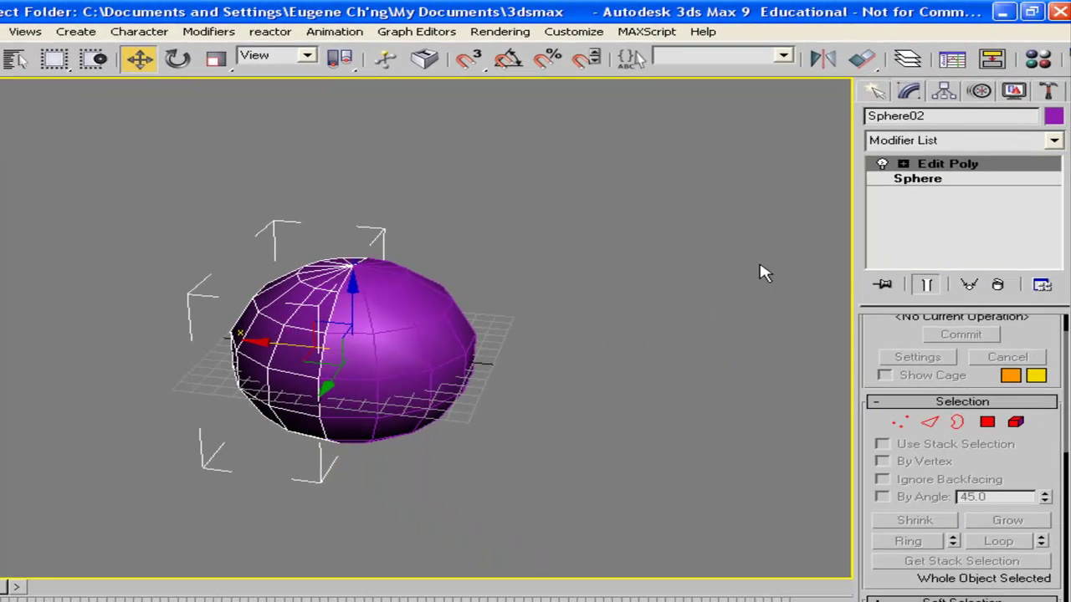
pyautogui.press('Delete')
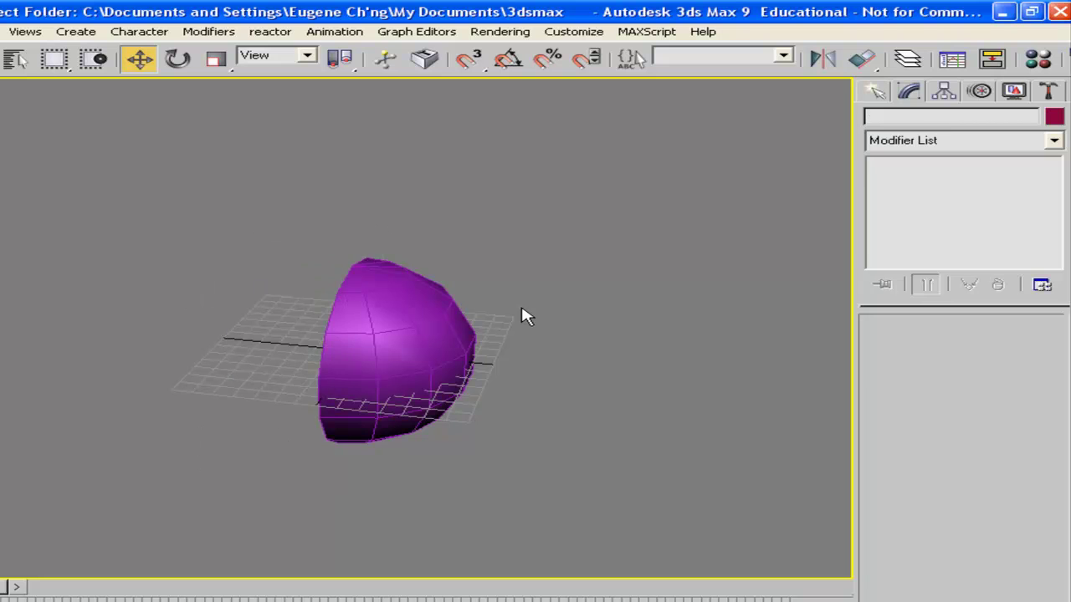
# Mirror the remaining half across the X axis as a reference with an offset of 0.0.
pyautogui.click(389, 315)
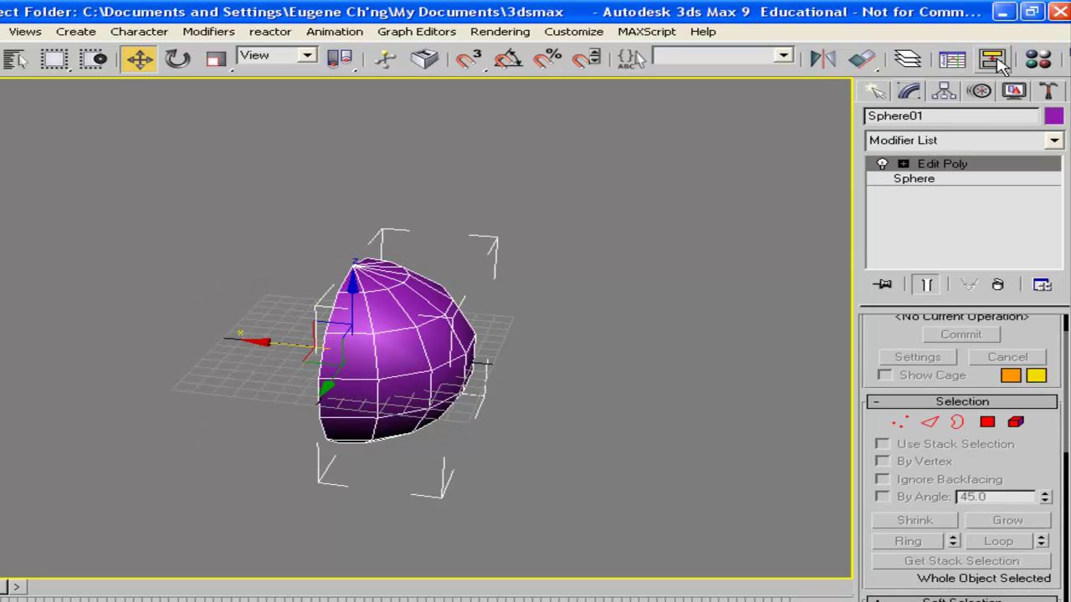
pyautogui.click(825, 60)
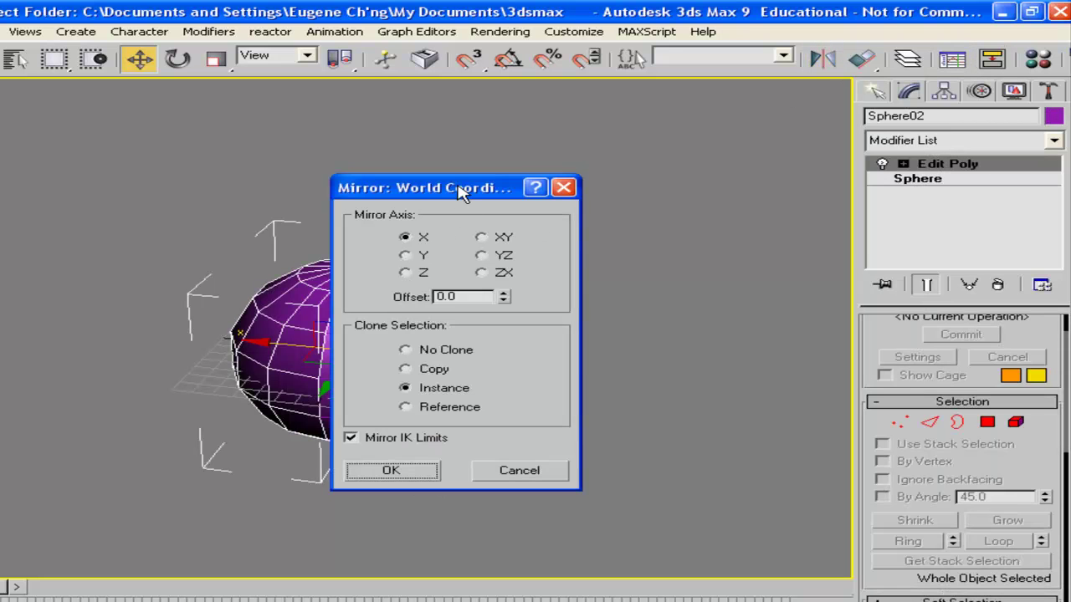
pyautogui.moveTo(461, 190); pyautogui.dragTo(667, 196)
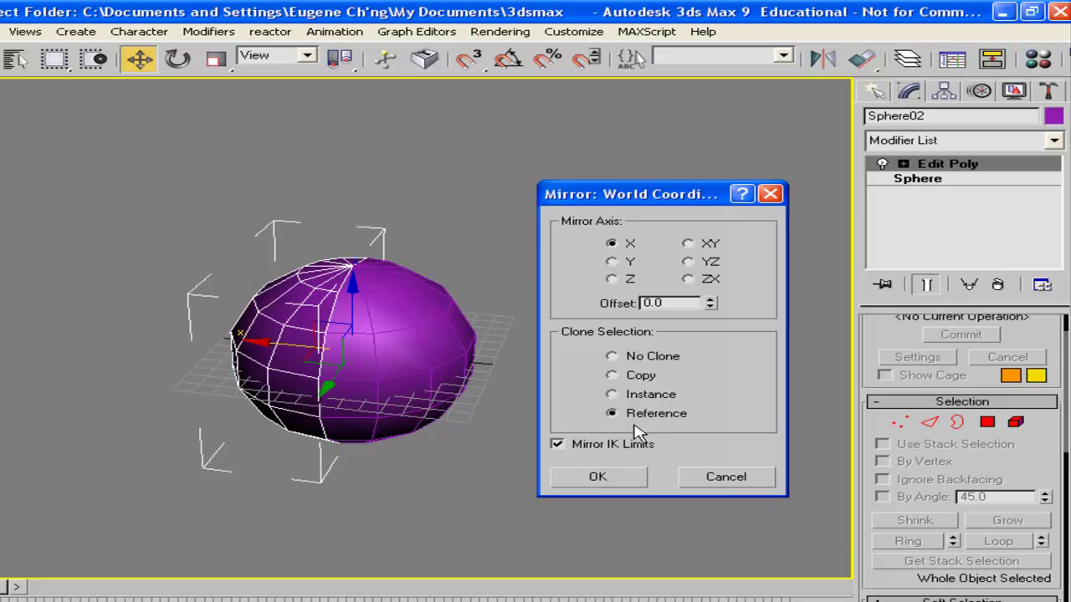
pyautogui.click(601, 474)
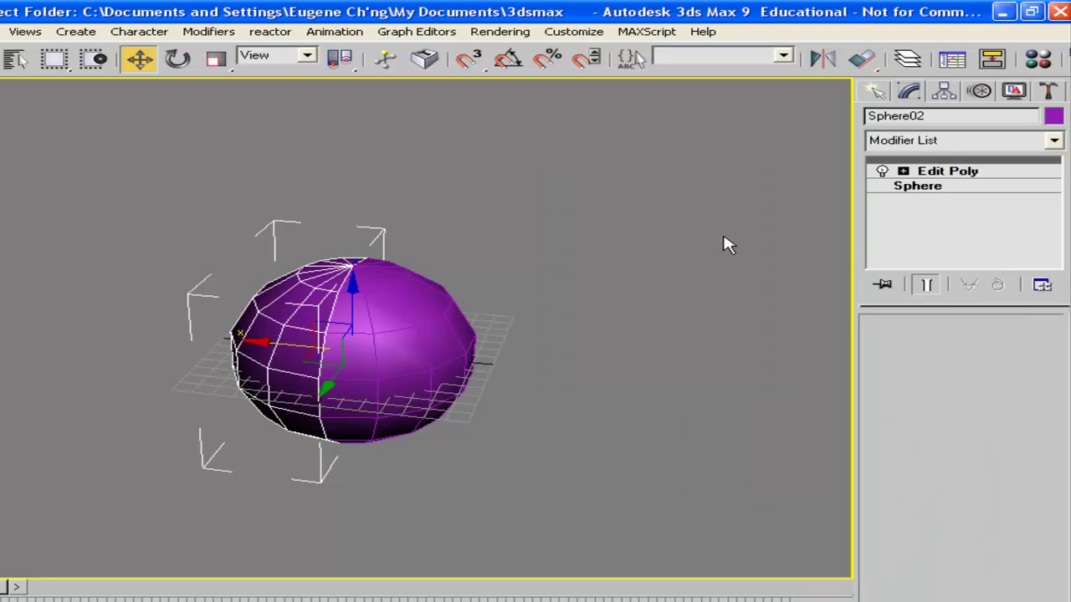
# Try moving one upper polygon of the original half, undo the move, and leave polygon editing.
pyautogui.click(511, 337)
pyautogui.click(414, 324)
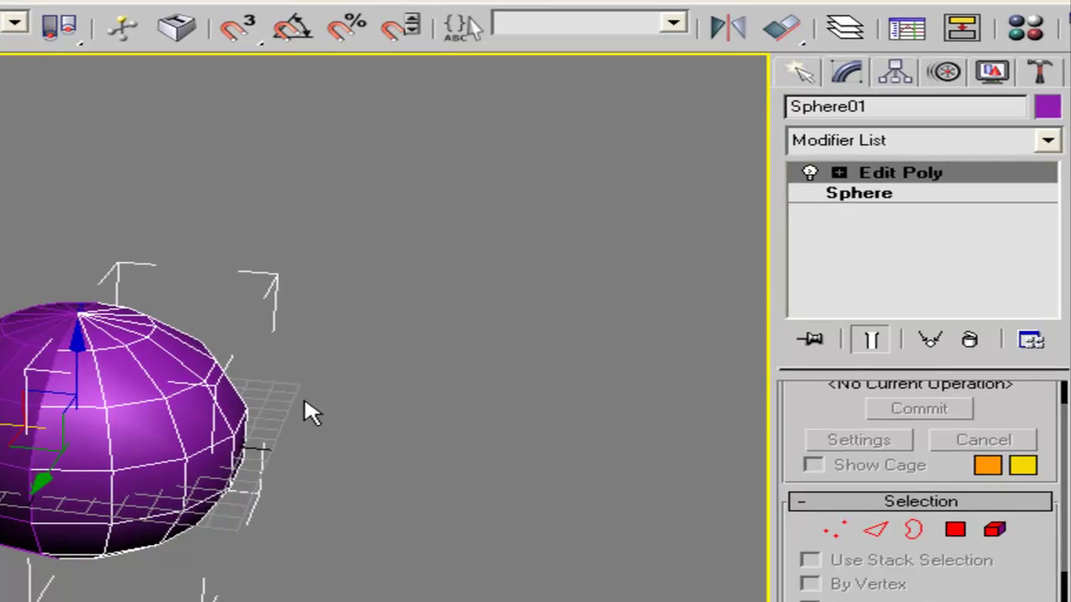
pyautogui.click(956, 529)
pyautogui.click(175, 376)
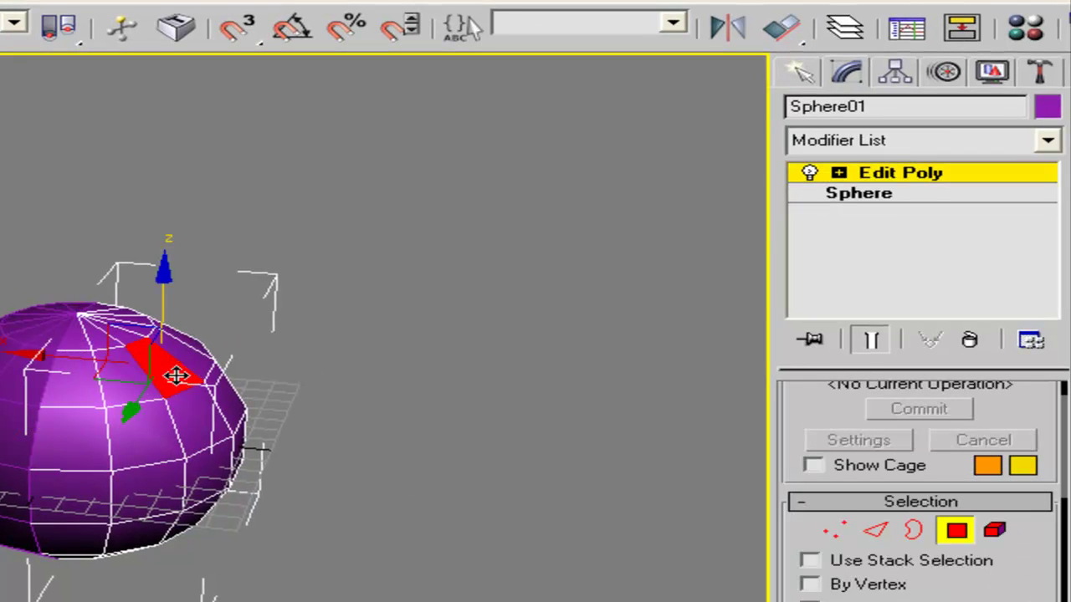
pyautogui.moveTo(175, 375); pyautogui.dragTo(205, 397)
pyautogui.hotkey('ctrl', 'z')
pyautogui.keyDown('alt'); pyautogui.moveTo(389, 417); pyautogui.dragTo(452, 410, button='middle'); pyautogui.keyUp('alt')
pyautogui.click(956, 531)
pyautogui.keyDown('alt'); pyautogui.moveTo(325, 358); pyautogui.dragTo(226, 366, button='middle'); pyautogui.keyUp('alt')
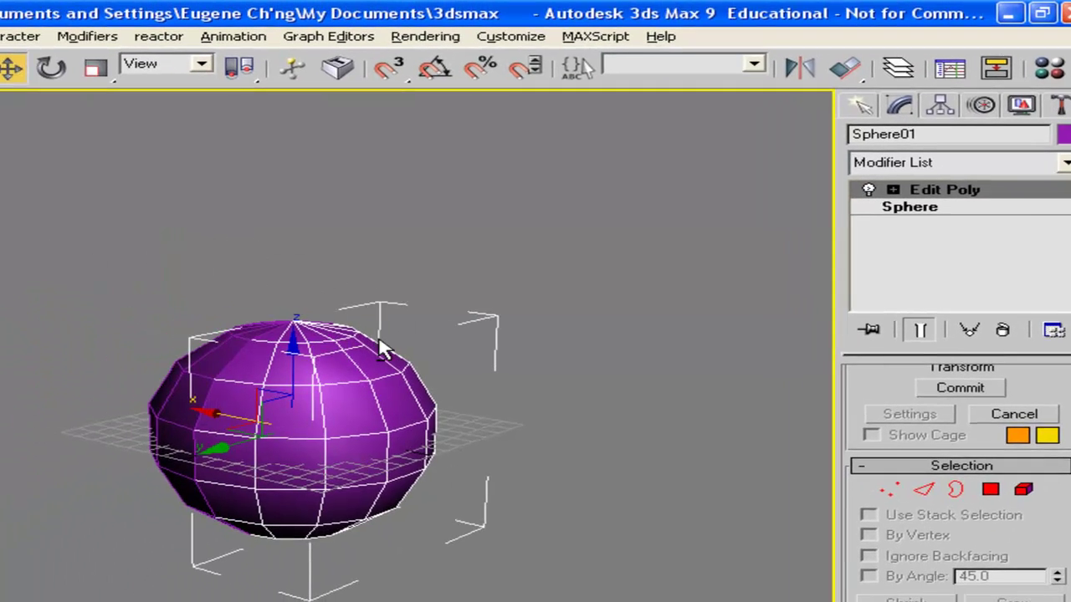
# Try scaling only the original half along the Z axis and undo it.
pyautogui.click(94, 71)
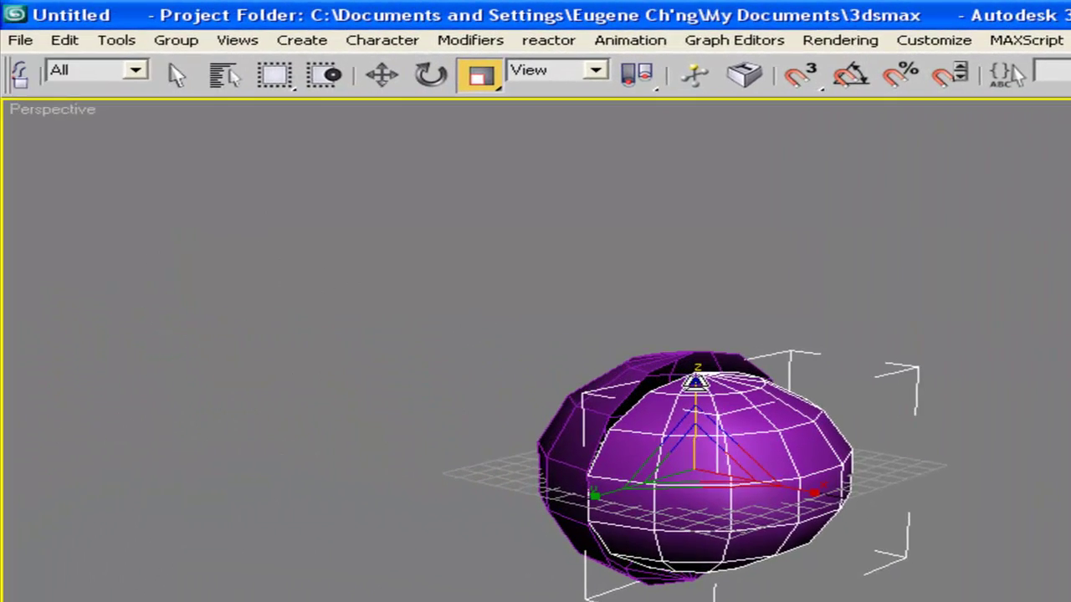
pyautogui.moveTo(696, 382); pyautogui.dragTo(868, 512)
pyautogui.hotkey('ctrl', 'z')
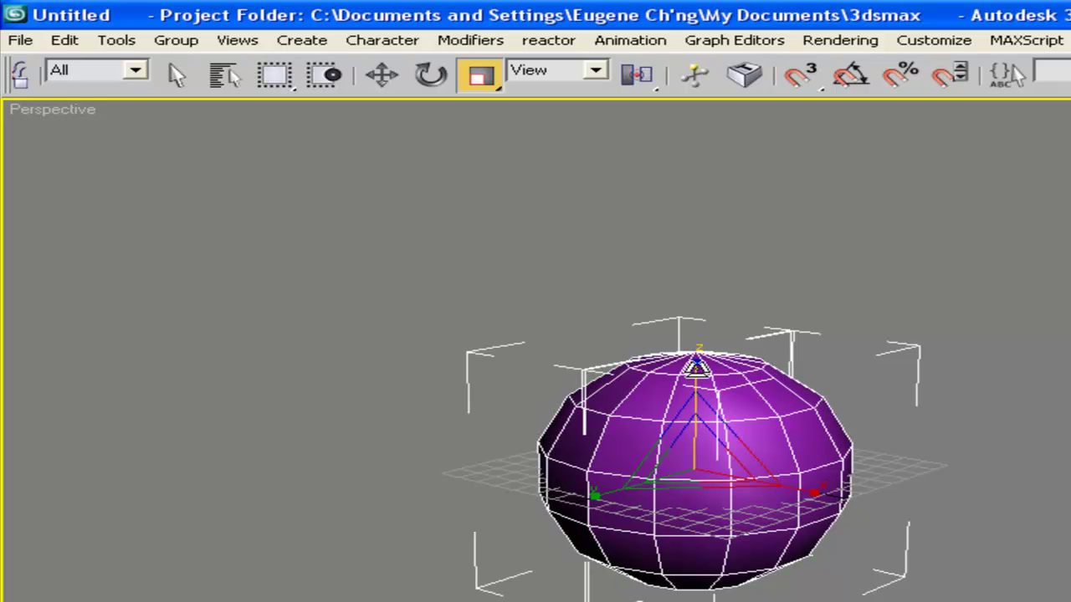
# Scale both selected halves down along the Z axis to flatten the sphere, then select only the original half.
pyautogui.moveTo(696, 368); pyautogui.dragTo(697, 410)
pyautogui.keyDown('alt'); pyautogui.moveTo(810, 375); pyautogui.dragTo(848, 454, button='middle'); pyautogui.keyUp('alt')
pyautogui.click(886, 435)
pyautogui.click(744, 418)
pyautogui.keyDown('alt'); pyautogui.moveTo(911, 402); pyautogui.dragTo(848, 330, button='middle'); pyautogui.keyUp('alt')
pyautogui.scroll(5, 899, 306)
pyautogui.scroll(-5, 856, 292)
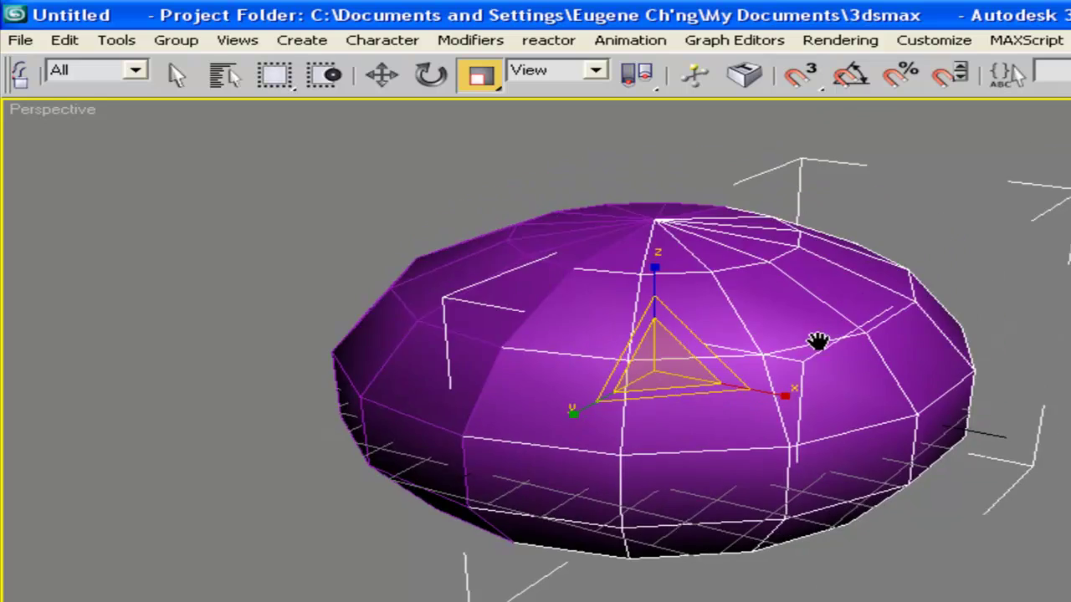
pyautogui.keyDown('alt'); pyautogui.moveTo(857, 343); pyautogui.dragTo(637, 337, button='middle'); pyautogui.keyUp('alt')
pyautogui.moveTo(957, 377); pyautogui.dragTo(679, 356, button='middle')
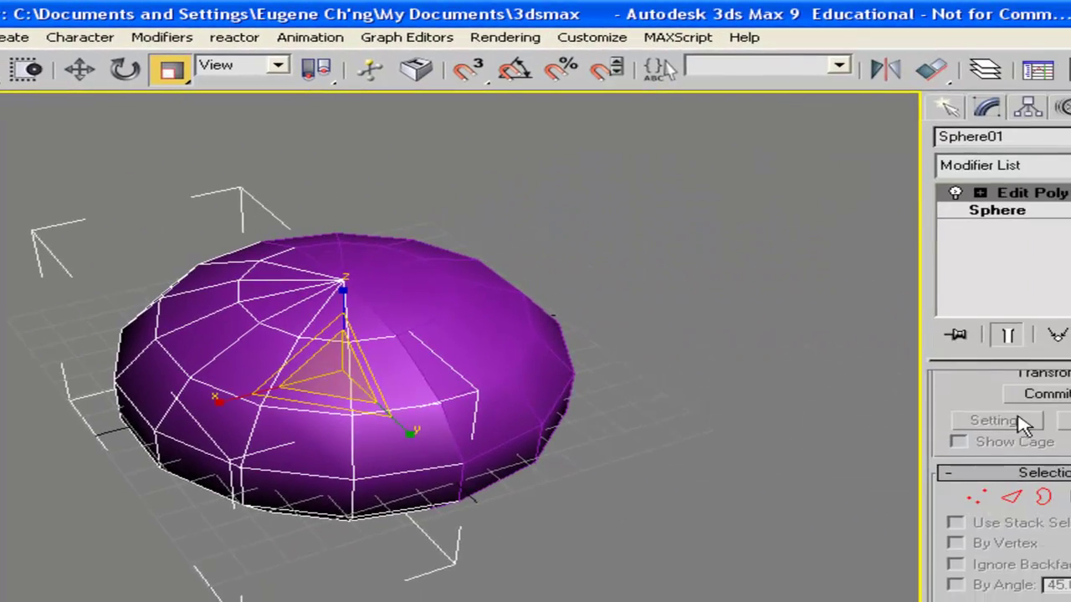
# Select two neighbouring vertices on the upper seam of the original half and raise them into a tall peak.
pyautogui.click(971, 500)
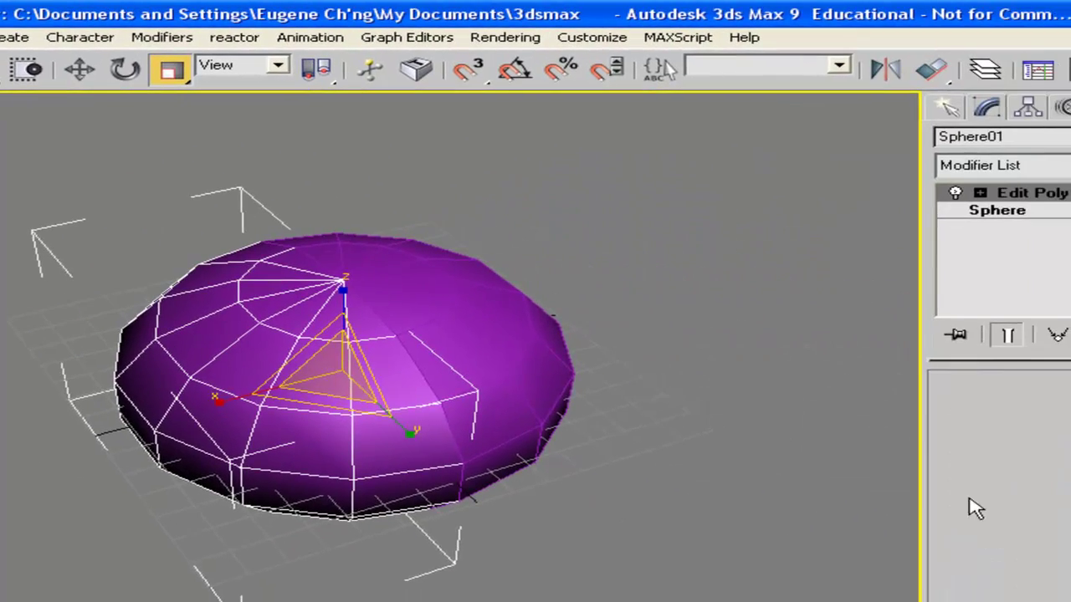
pyautogui.click(400, 338)
pyautogui.keyDown('ctrl'); pyautogui.click(442, 403); pyautogui.keyUp('ctrl')
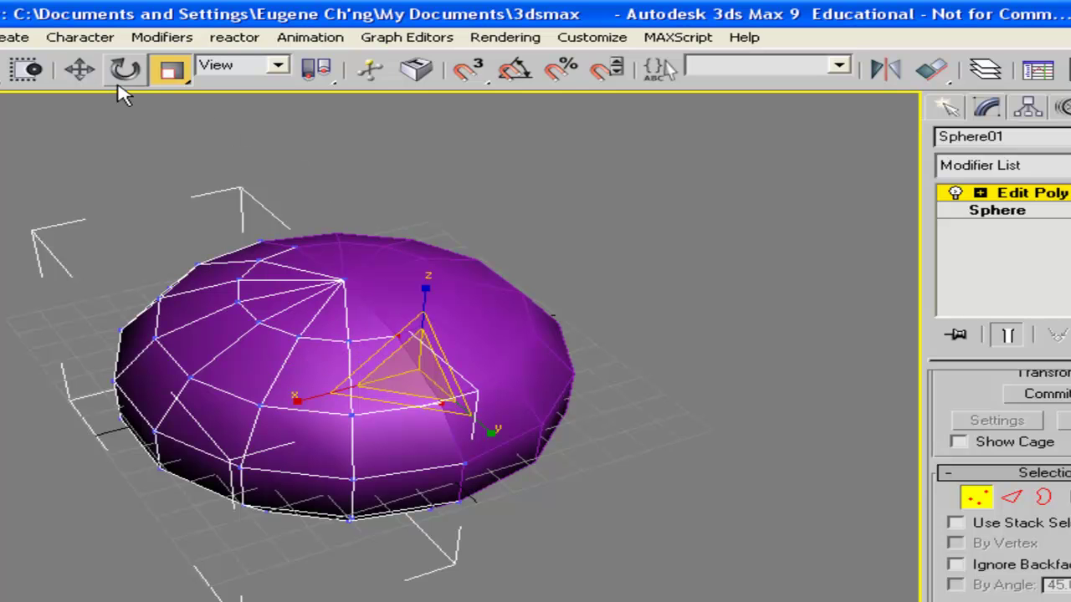
pyautogui.click(80, 69)
pyautogui.moveTo(416, 310); pyautogui.dragTo(425, 222)
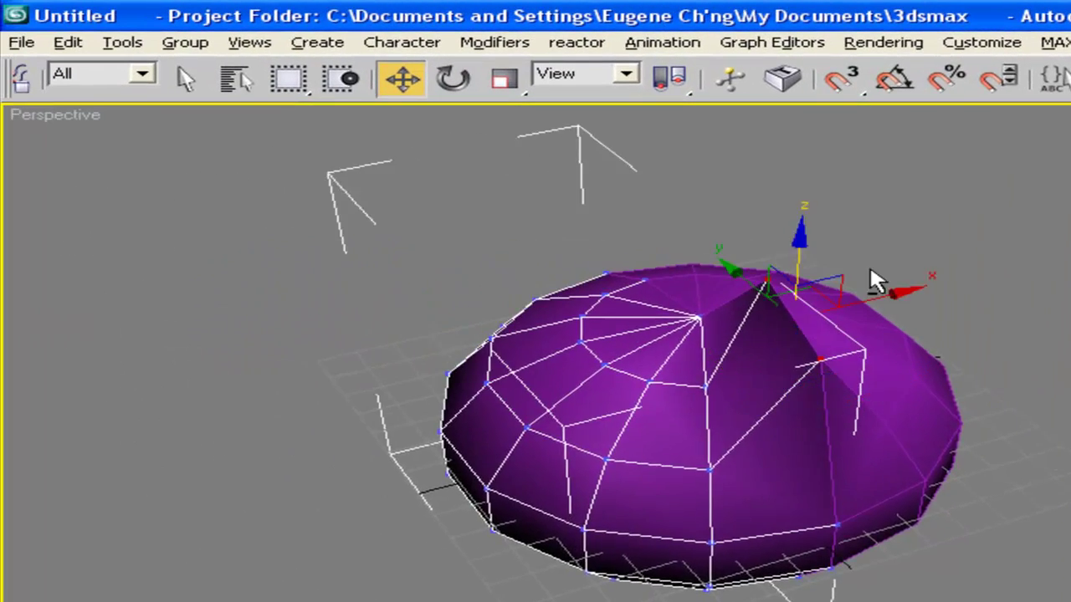
pyautogui.keyDown('alt'); pyautogui.moveTo(874, 280); pyautogui.dragTo(849, 336, button='middle'); pyautogui.keyUp('alt')
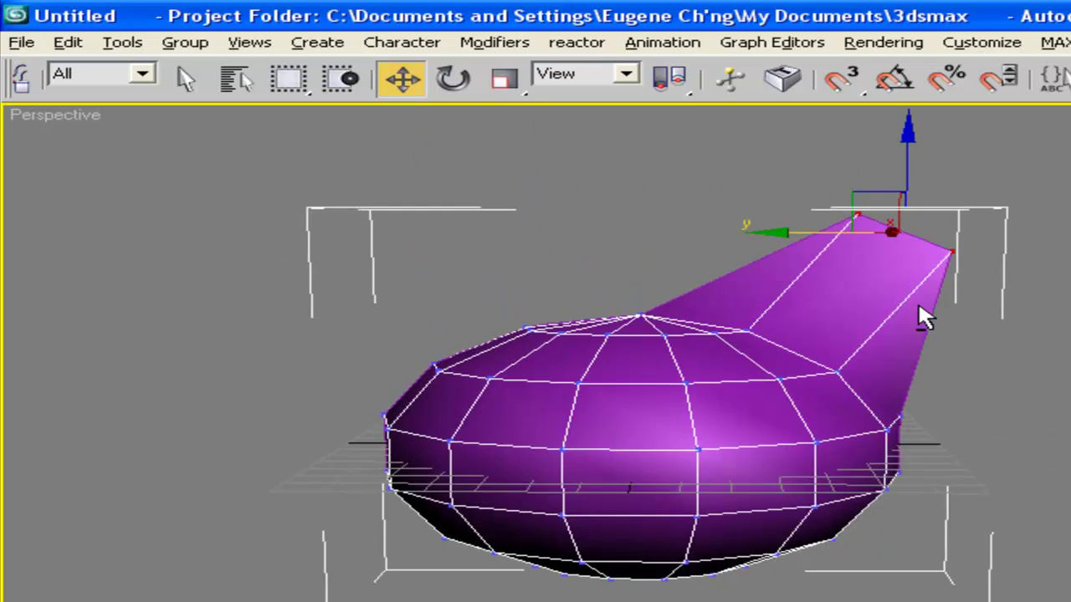
pyautogui.keyDown('alt'); pyautogui.moveTo(893, 321); pyautogui.dragTo(558, 338, button='middle'); pyautogui.keyUp('alt')
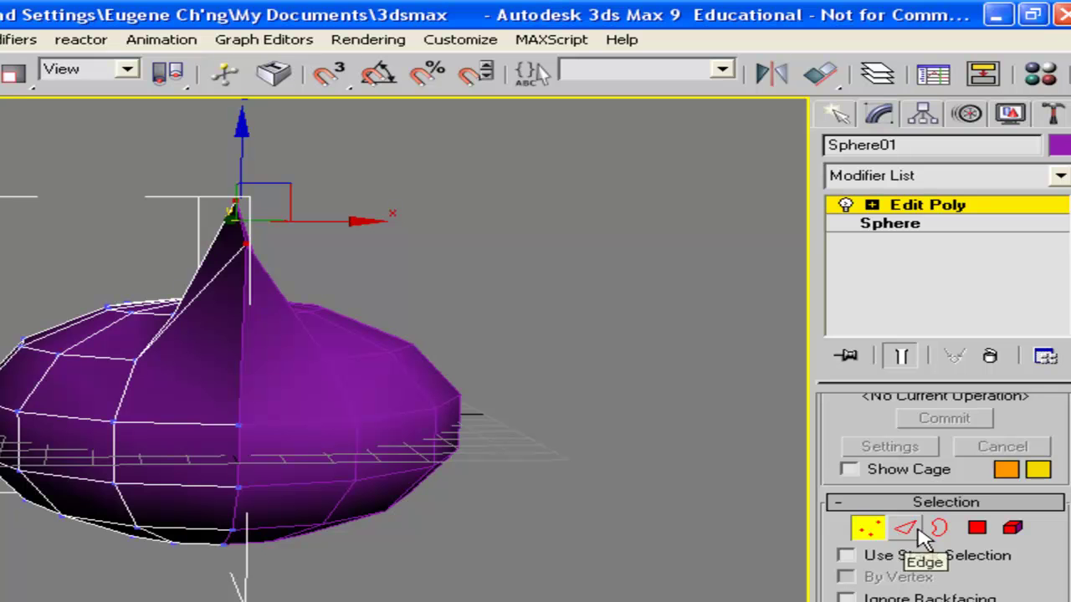
# Select the side polygon beside the seam below the peak and extrude it inward.
pyautogui.click(978, 528)
pyautogui.click(212, 452)
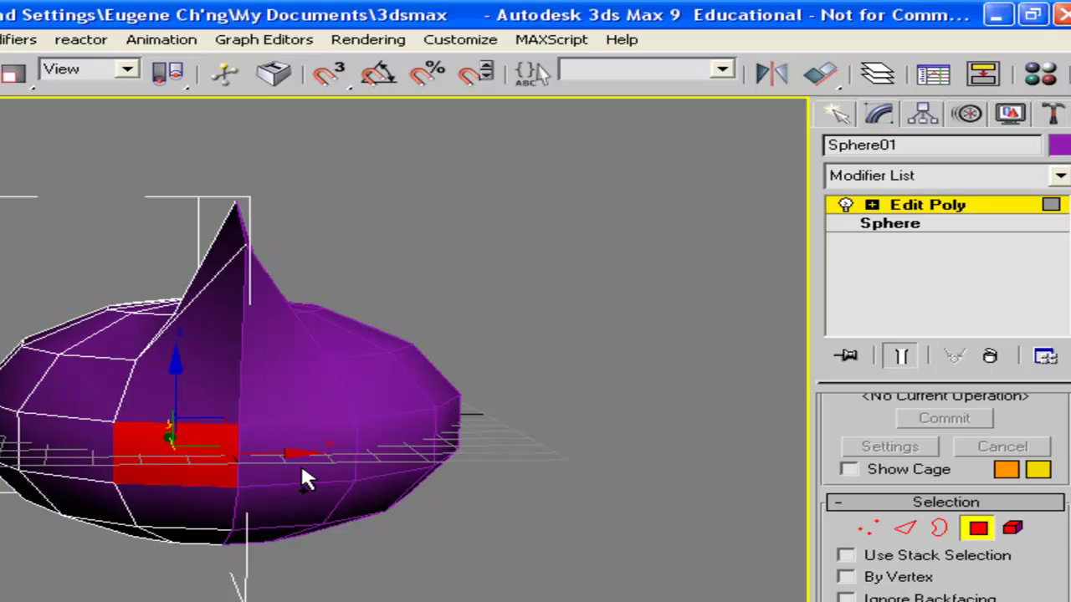
pyautogui.keyDown('alt'); pyautogui.moveTo(293, 464); pyautogui.dragTo(423, 488, button='middle'); pyautogui.keyUp('alt')
pyautogui.scroll(4, 362, 458)
pyautogui.moveTo(136, 455); pyautogui.dragTo(226, 466, button='middle')
pyautogui.moveTo(233, 361); pyautogui.dragTo(81, 341, button='middle')
pyautogui.moveTo(894, 508); pyautogui.dragTo(908, 249)
pyautogui.moveTo(288, 327); pyautogui.dragTo(290, 335)
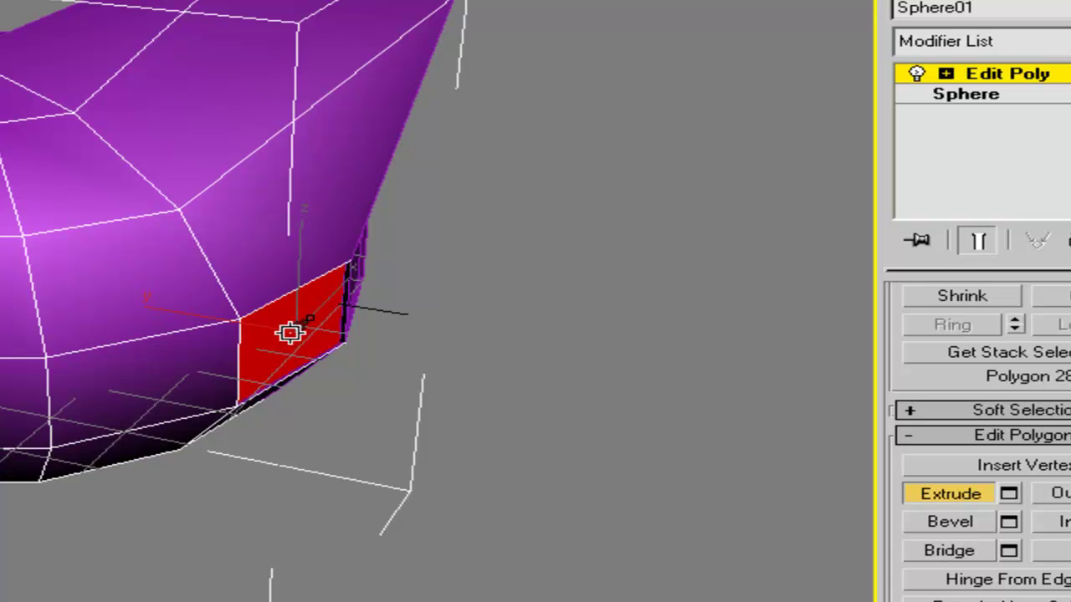
# Bevel the same polygon inward so that the recess tapers to a smaller face, then leave the Bevel tool.
pyautogui.keyDown('alt'); pyautogui.moveTo(291, 340); pyautogui.dragTo(418, 326, button='middle'); pyautogui.keyUp('alt')
pyautogui.keyDown('alt'); pyautogui.moveTo(654, 460); pyautogui.dragTo(216, 324, button='middle'); pyautogui.keyUp('alt')
pyautogui.moveTo(134, 324); pyautogui.dragTo(134, 338)
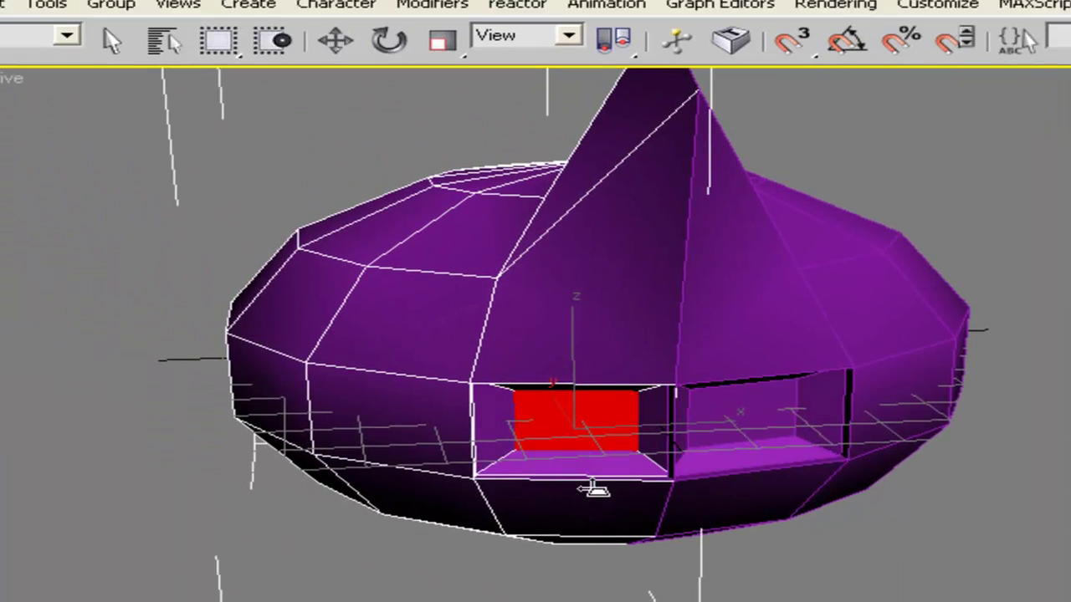
pyautogui.click(149, 387)
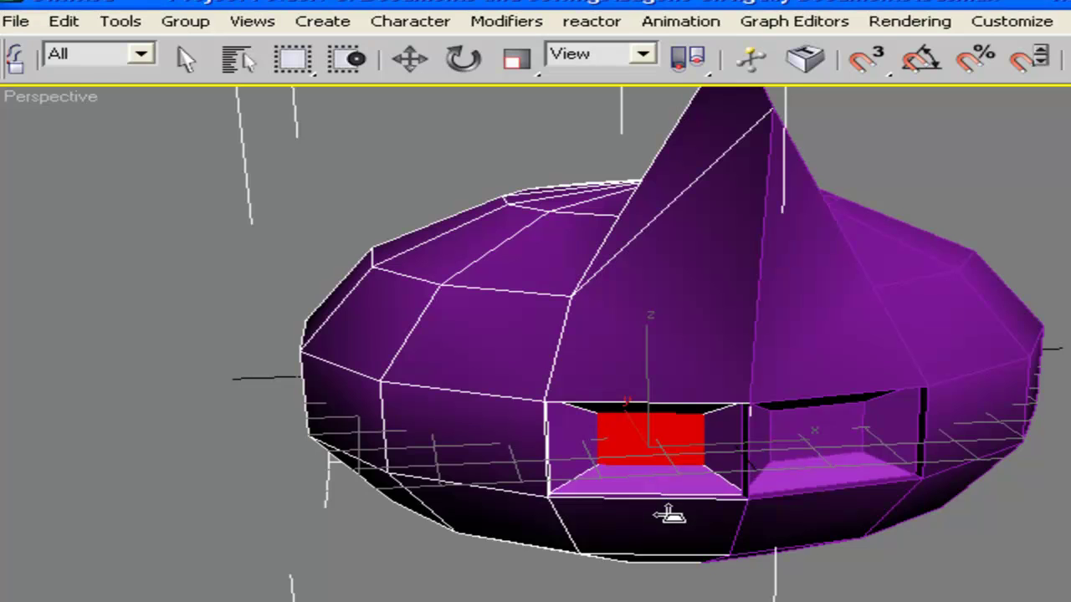
pyautogui.keyDown('alt'); pyautogui.moveTo(815, 422); pyautogui.dragTo(820, 448, button='middle'); pyautogui.keyUp('alt')
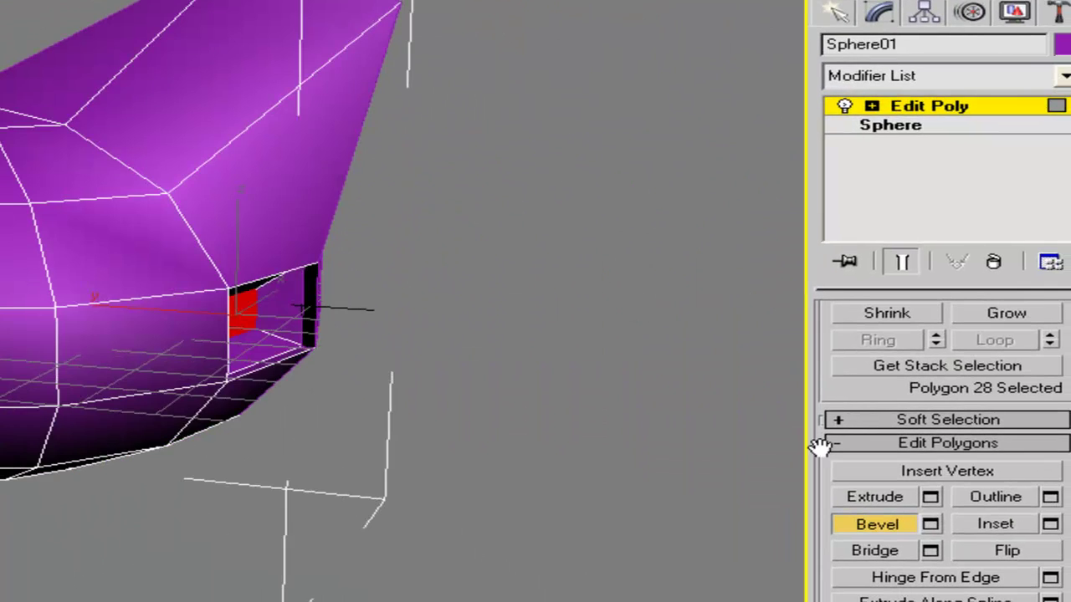
pyautogui.click(894, 530)
# Expand the Edit Poly sub-object levels, switch to the Vertex level, and return to the Polygon level.
pyautogui.keyDown('alt'); pyautogui.moveTo(130, 243); pyautogui.dragTo(498, 256, button='middle'); pyautogui.keyUp('alt')
pyautogui.scroll(-5, 167, 282)
pyautogui.keyDown('alt'); pyautogui.moveTo(376, 308); pyautogui.dragTo(360, 311, button='middle'); pyautogui.keyUp('alt')
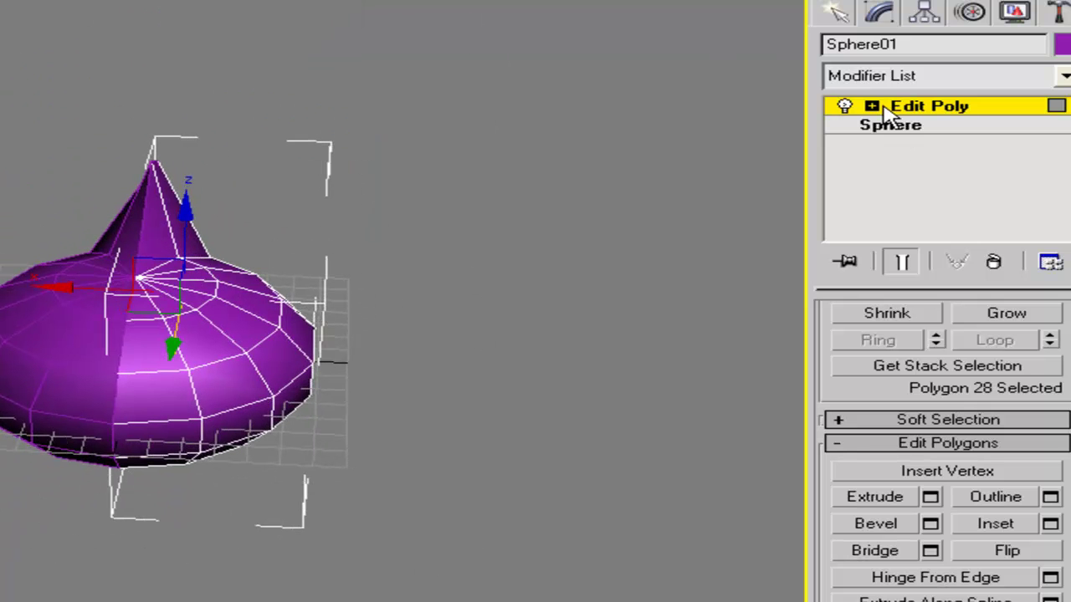
pyautogui.click(872, 106)
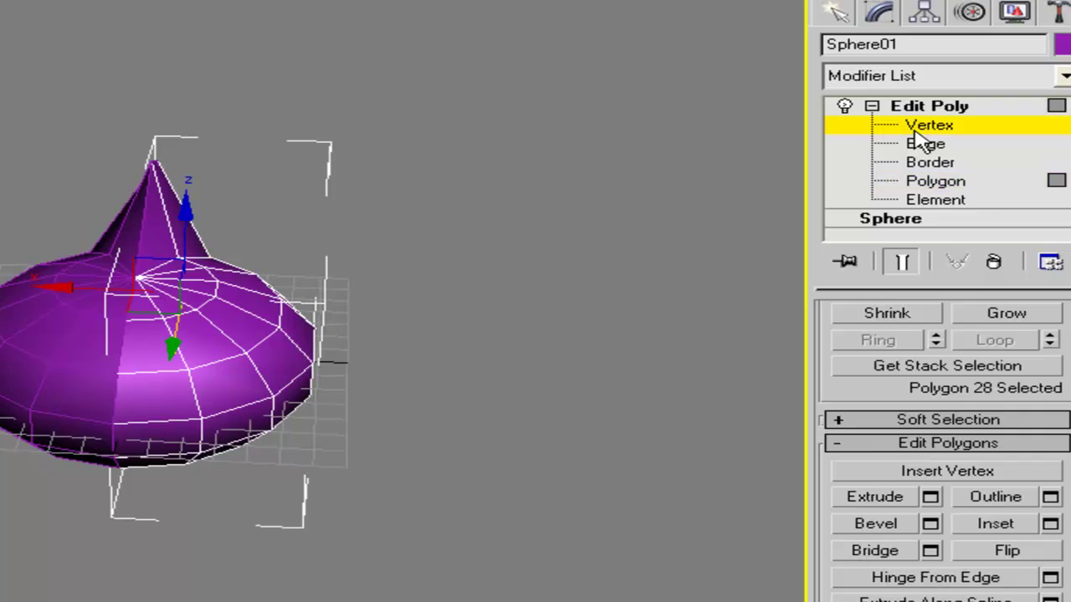
pyautogui.click(925, 125)
pyautogui.click(909, 185)
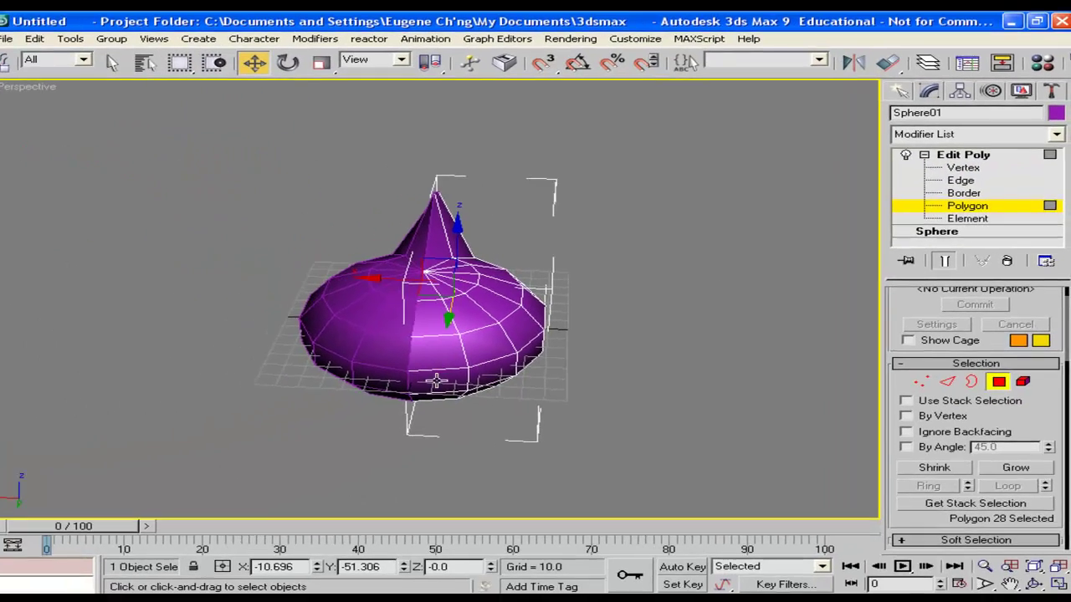
# Select the front rim polygon beside the seam on the original half and pull it outward along Y into a nose.
pyautogui.click(440, 381)
pyautogui.keyDown('alt'); pyautogui.moveTo(440, 383); pyautogui.dragTo(299, 408, button='middle'); pyautogui.keyUp('alt')
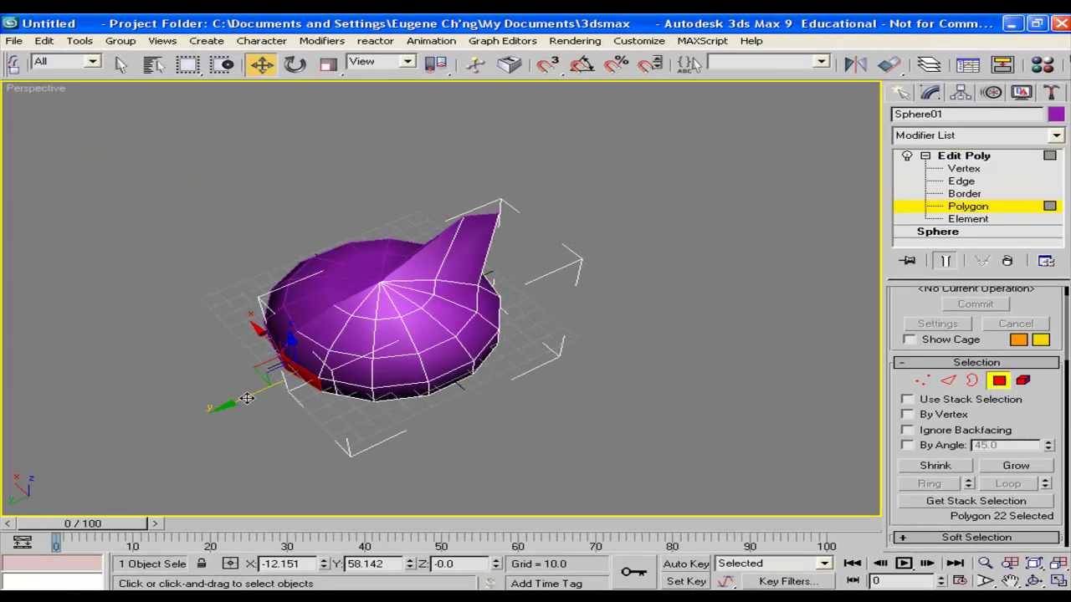
pyautogui.moveTo(246, 398); pyautogui.dragTo(191, 409)
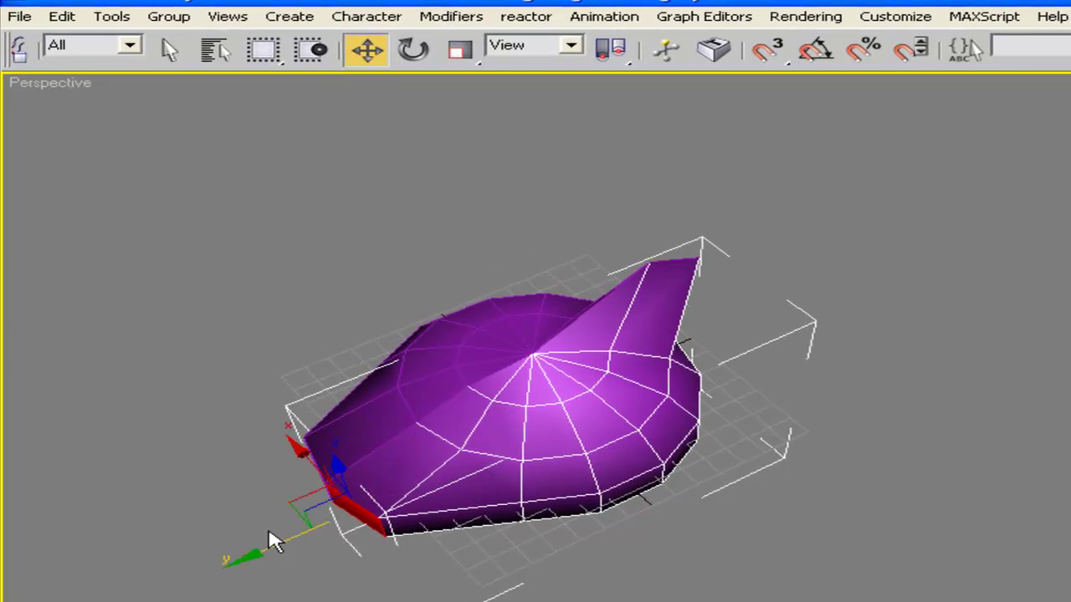
# Select three neighbouring rim polygons on the side of the original half and pull them outward into a wing.
pyautogui.keyDown('alt'); pyautogui.moveTo(556, 431); pyautogui.dragTo(500, 432, button='middle'); pyautogui.keyUp('alt')
pyautogui.click(497, 449)
pyautogui.keyDown('ctrl'); pyautogui.click(552, 450); pyautogui.keyUp('ctrl')
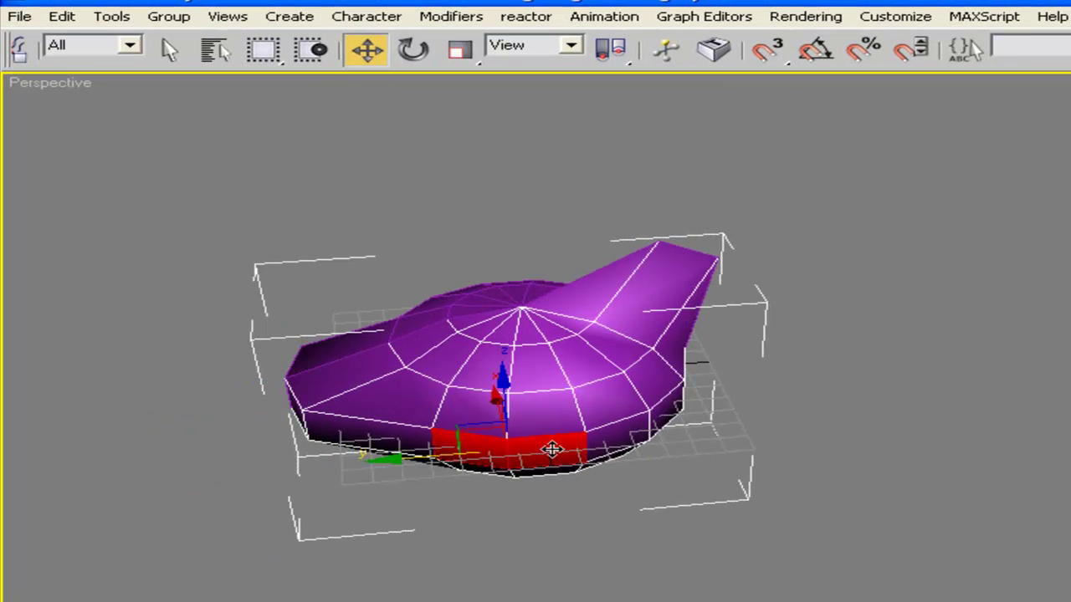
pyautogui.keyDown('ctrl'); pyautogui.click(613, 442); pyautogui.keyUp('ctrl')
pyautogui.keyDown('alt'); pyautogui.moveTo(637, 454); pyautogui.dragTo(618, 494, button='middle'); pyautogui.keyUp('alt')
pyautogui.scroll(3, 767, 400)
pyautogui.moveTo(544, 462); pyautogui.dragTo(686, 466)
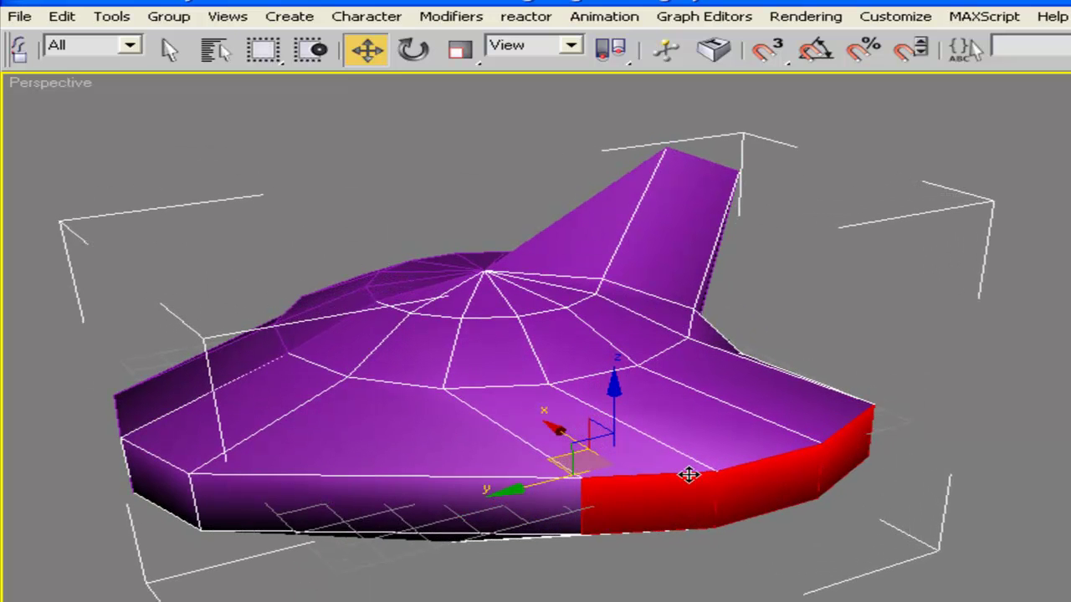
# Select the two rear polygons of the wing's outer edge and bevel them outward into a tapered wing tip.
pyautogui.keyDown('alt'); pyautogui.moveTo(688, 474); pyautogui.dragTo(778, 417, button='middle'); pyautogui.keyUp('alt')
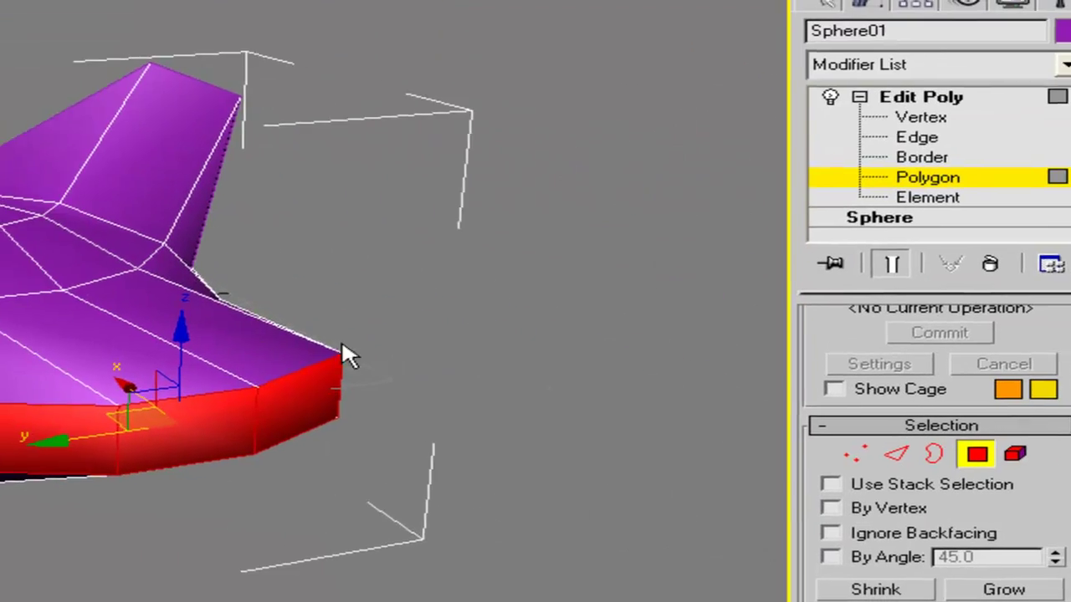
pyautogui.keyDown('alt'); pyautogui.moveTo(343, 351); pyautogui.dragTo(782, 458, button='middle'); pyautogui.keyUp('alt')
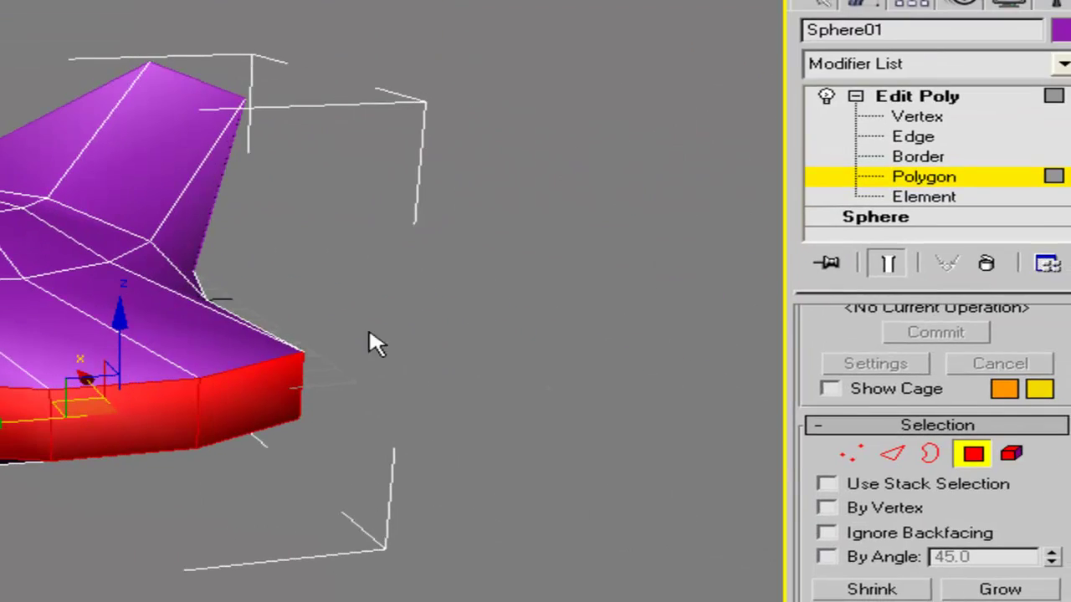
pyautogui.scroll(-2, 808, 478)
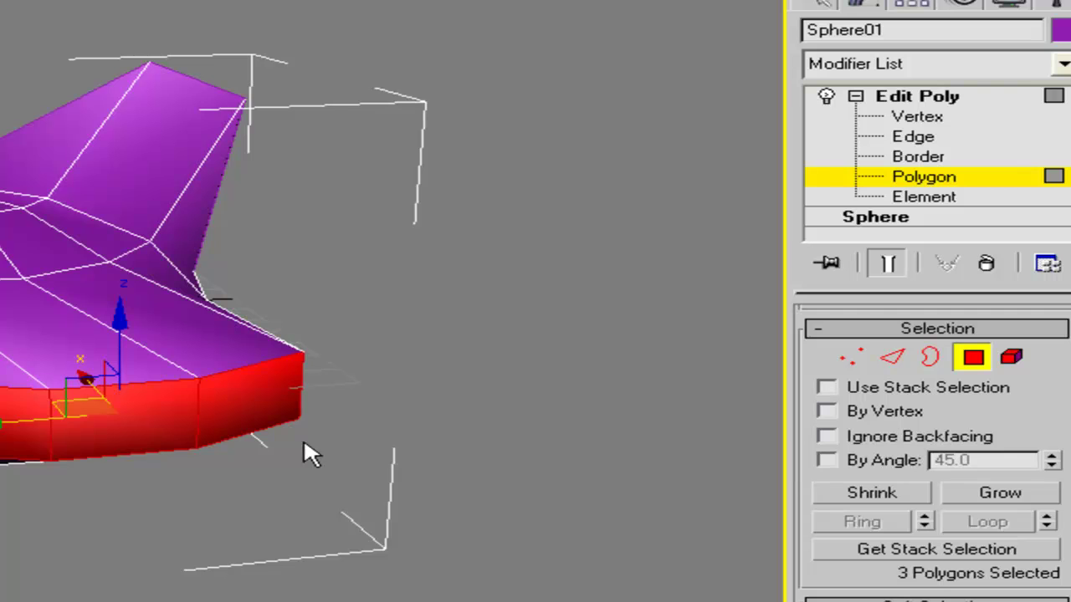
pyautogui.click(154, 406)
pyautogui.keyDown('ctrl'); pyautogui.click(270, 399); pyautogui.keyUp('ctrl')
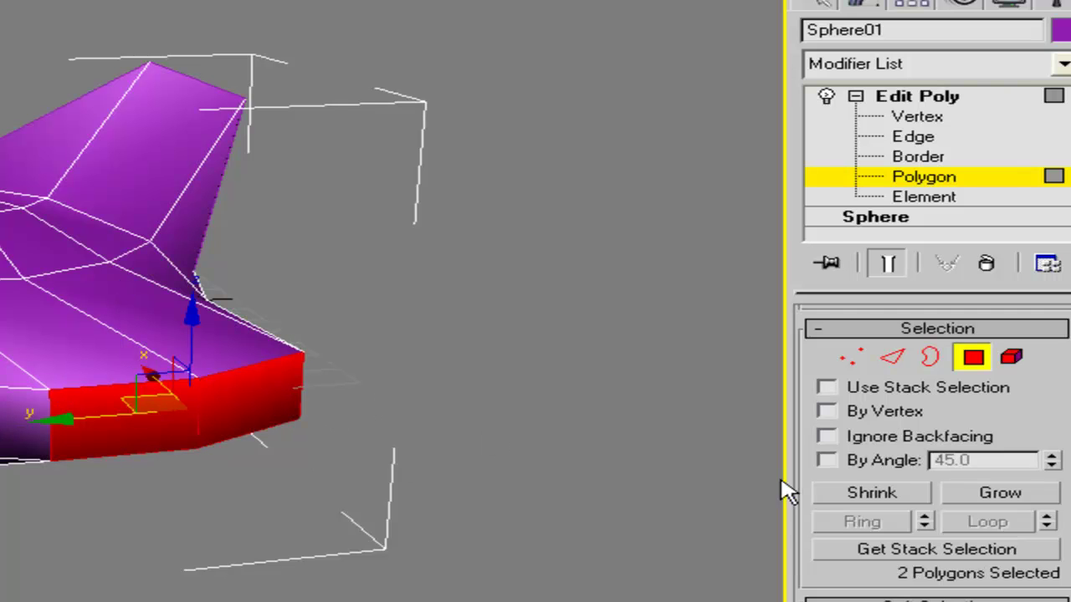
pyautogui.moveTo(803, 562); pyautogui.dragTo(815, 338)
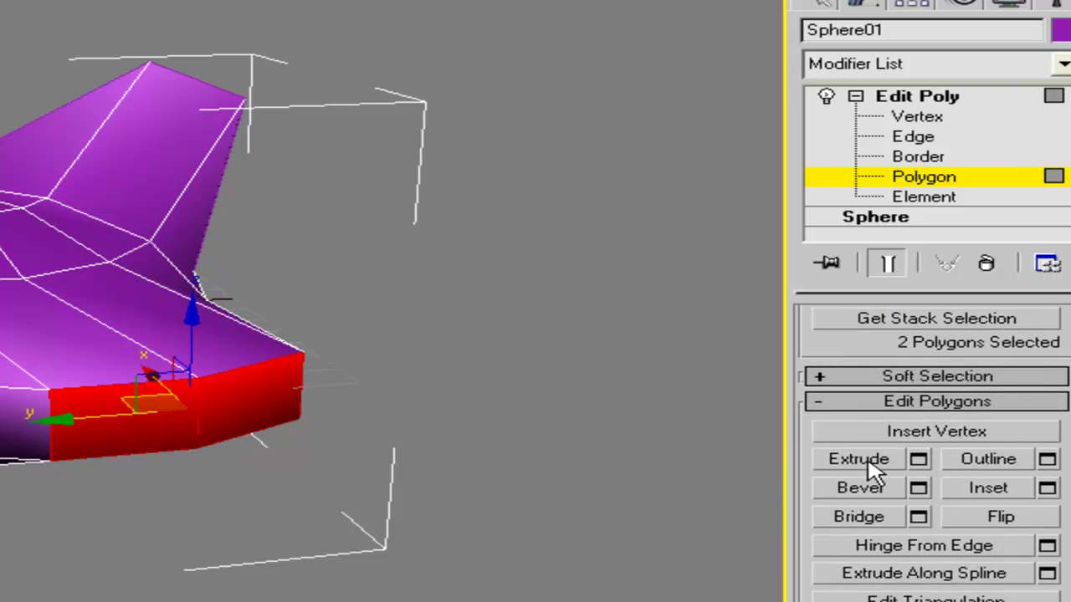
pyautogui.click(859, 489)
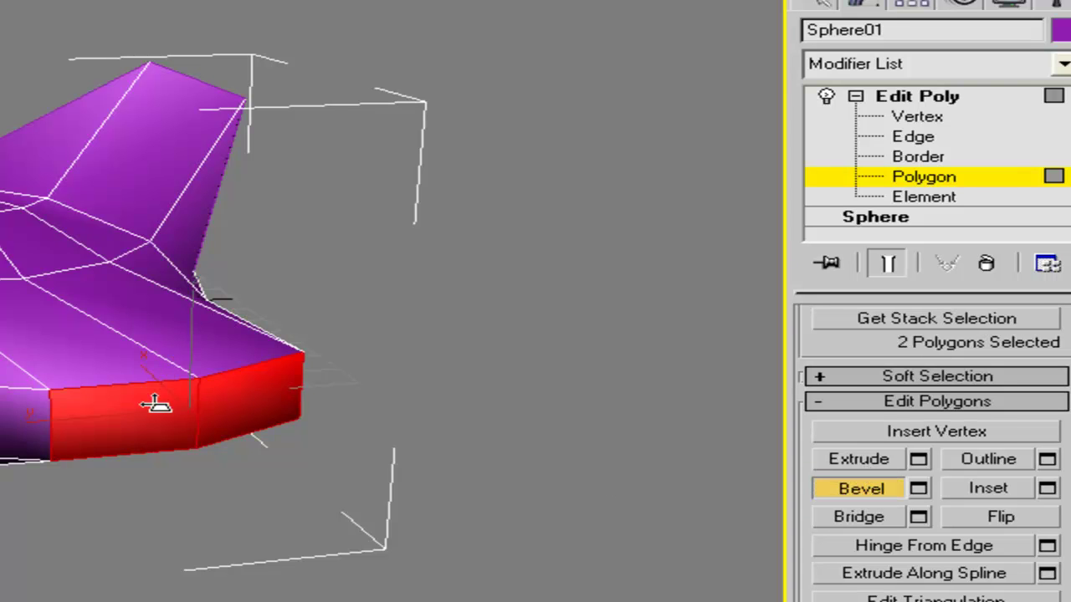
pyautogui.moveTo(156, 404); pyautogui.dragTo(167, 263)
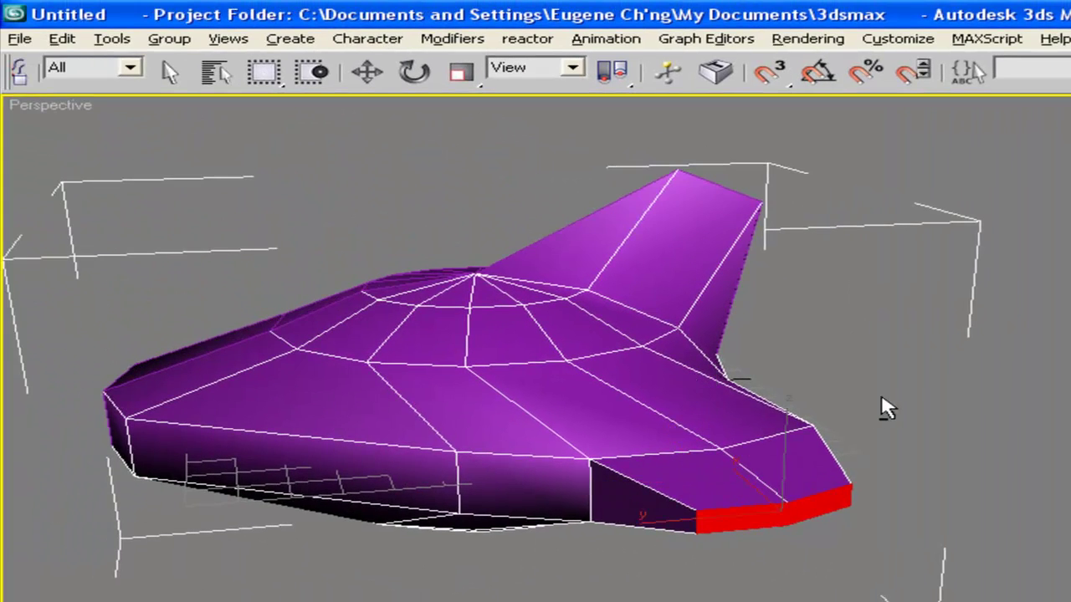
# Select two neighbouring polygons on the underside of the wing and extrude them inward.
pyautogui.keyDown('alt'); pyautogui.moveTo(887, 408); pyautogui.dragTo(769, 280, button='middle'); pyautogui.keyUp('alt')
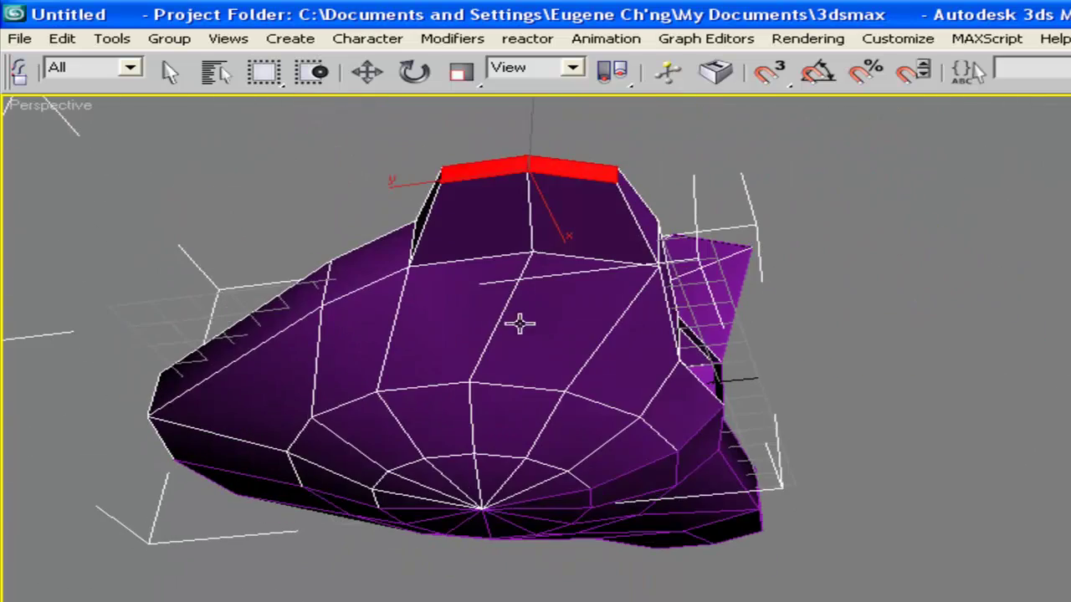
pyautogui.click(484, 311)
pyautogui.keyDown('ctrl'); pyautogui.click(546, 323); pyautogui.keyUp('ctrl')
pyautogui.moveTo(533, 326)
pyautogui.mouseDown()
pyautogui.moveTo(532, 448)
pyautogui.moveTo(532, 406)
pyautogui.mouseUp()
pyautogui.keyDown('alt'); pyautogui.moveTo(560, 355); pyautogui.dragTo(688, 376, button='middle'); pyautogui.keyUp('alt')
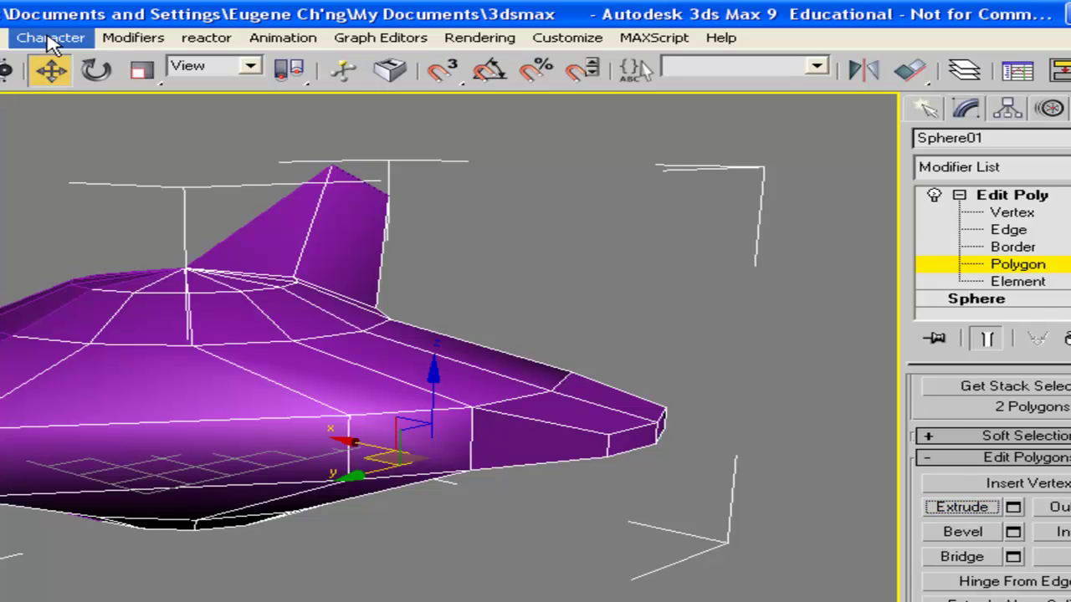
# Select the two end polygons of the wing tip and lower them along Z so that the wing droops.
pyautogui.keyDown('alt'); pyautogui.moveTo(790, 383); pyautogui.dragTo(669, 360, button='middle'); pyautogui.keyUp('alt')
pyautogui.click(406, 447)
pyautogui.keyDown('ctrl'); pyautogui.click(465, 447); pyautogui.keyUp('ctrl')
pyautogui.keyDown('alt'); pyautogui.moveTo(619, 332); pyautogui.dragTo(682, 366, button='middle'); pyautogui.keyUp('alt')
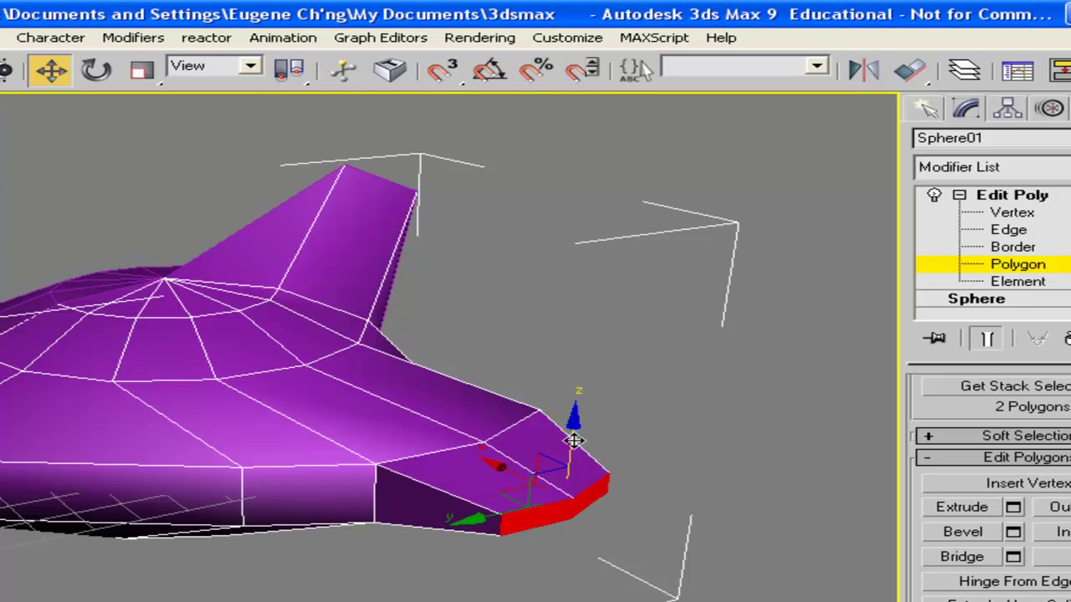
pyautogui.keyDown('alt'); pyautogui.moveTo(698, 401); pyautogui.dragTo(592, 336, button='middle'); pyautogui.keyUp('alt')
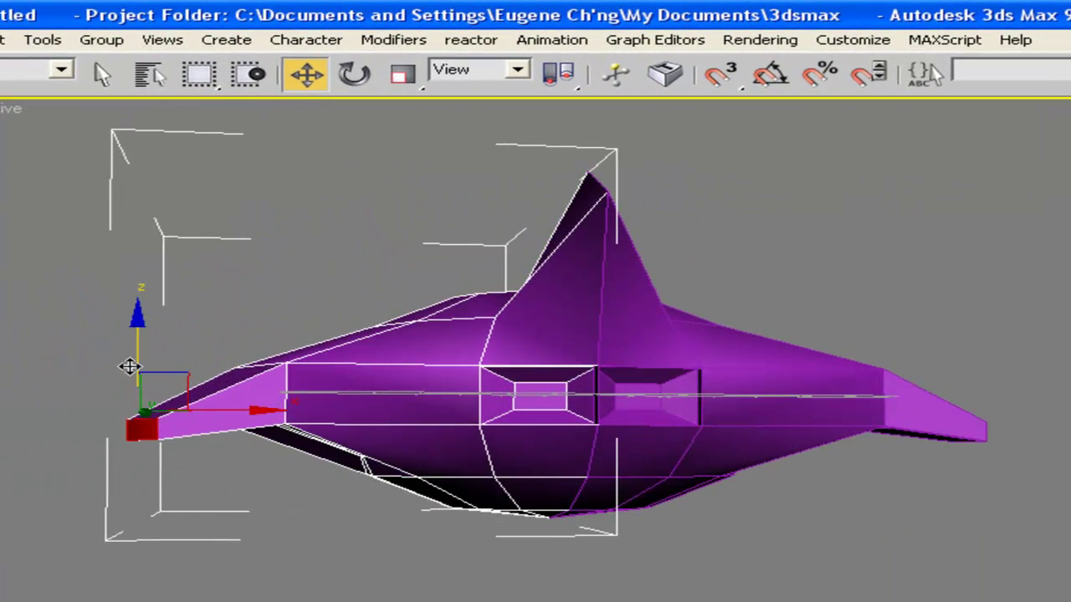
# Select the seven polygons around the bottom pole of the original half and move them along Z.
pyautogui.keyDown('alt'); pyautogui.moveTo(136, 364); pyautogui.dragTo(759, 335, button='middle'); pyautogui.keyUp('alt')
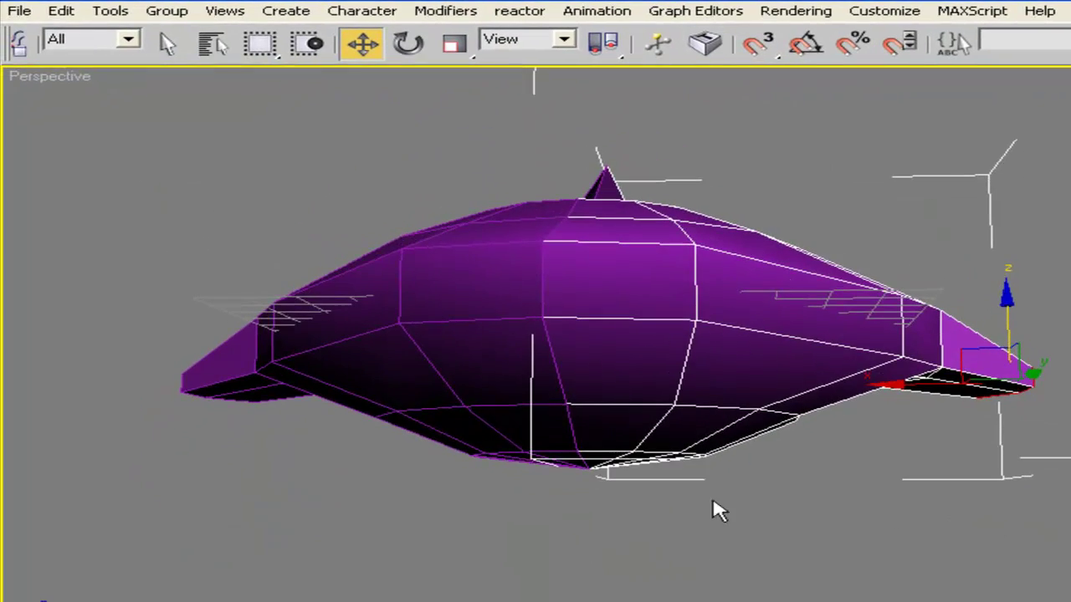
pyautogui.keyDown('alt'); pyautogui.moveTo(489, 474); pyautogui.dragTo(471, 382, button='middle'); pyautogui.keyUp('alt')
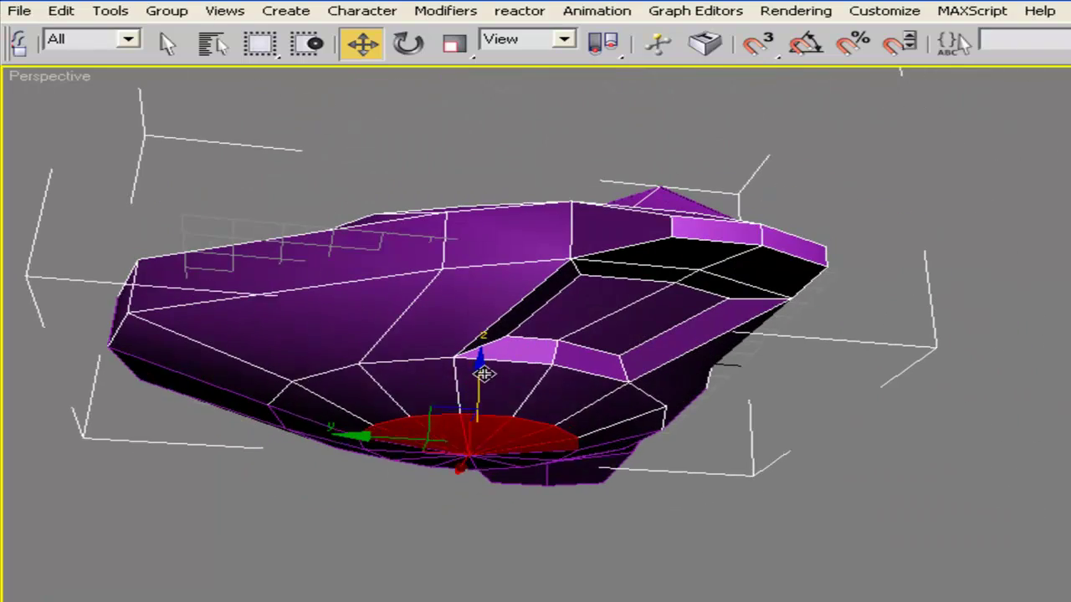
pyautogui.keyDown('alt'); pyautogui.moveTo(489, 333); pyautogui.dragTo(360, 380, button='middle'); pyautogui.keyUp('alt')
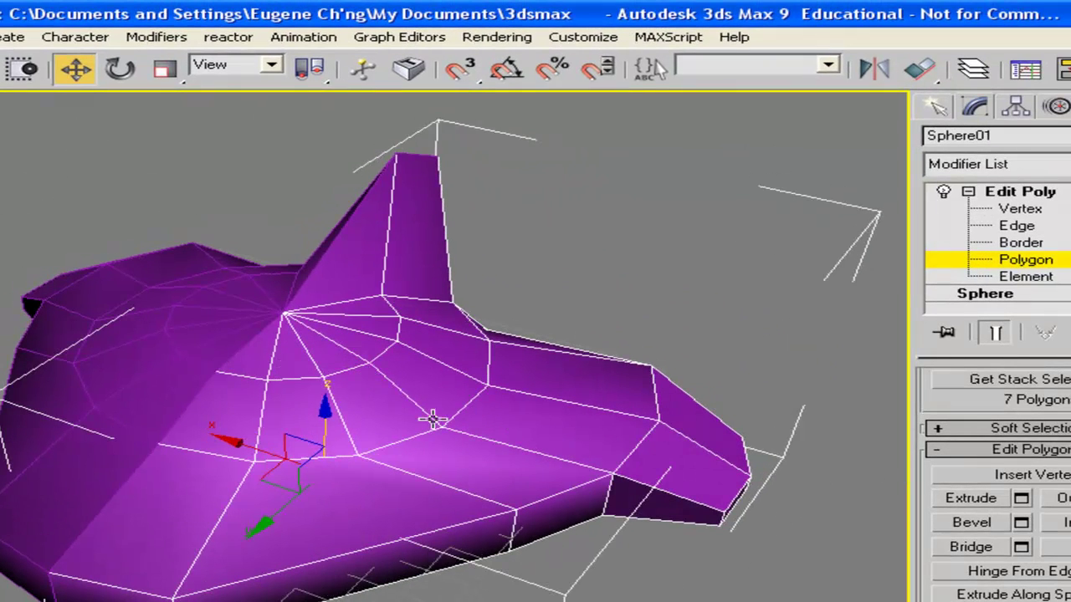
# Select the three upper polygons between the top pole and the nose, starting at the seam, and detach them as a separate object.
pyautogui.click(230, 404)
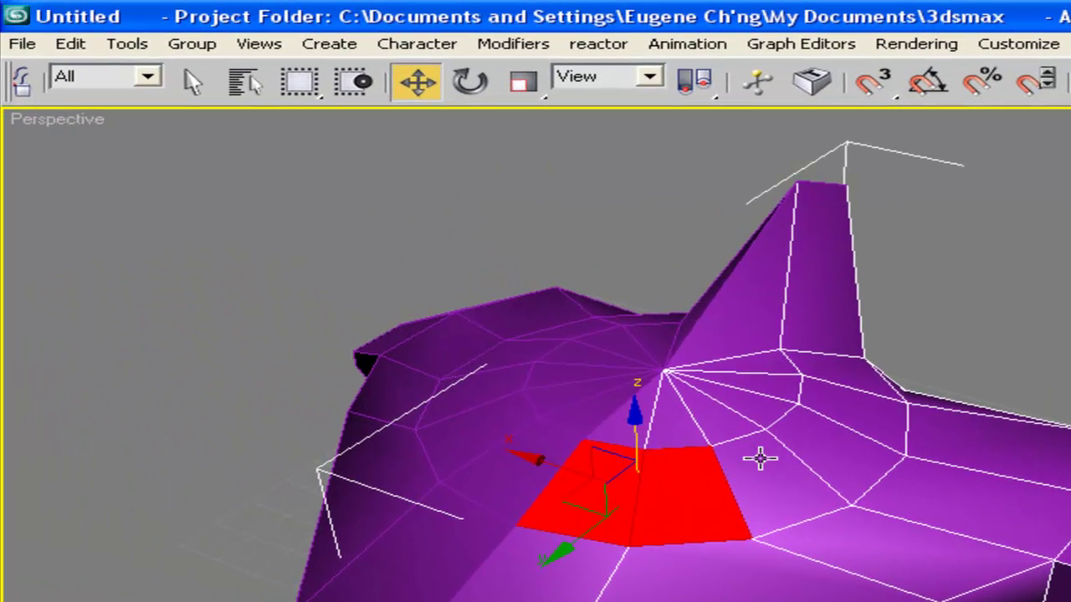
pyautogui.keyDown('alt'); pyautogui.moveTo(756, 485); pyautogui.dragTo(879, 479, button='middle'); pyautogui.keyUp('alt')
pyautogui.keyDown('ctrl'); pyautogui.click(667, 485); pyautogui.keyUp('ctrl')
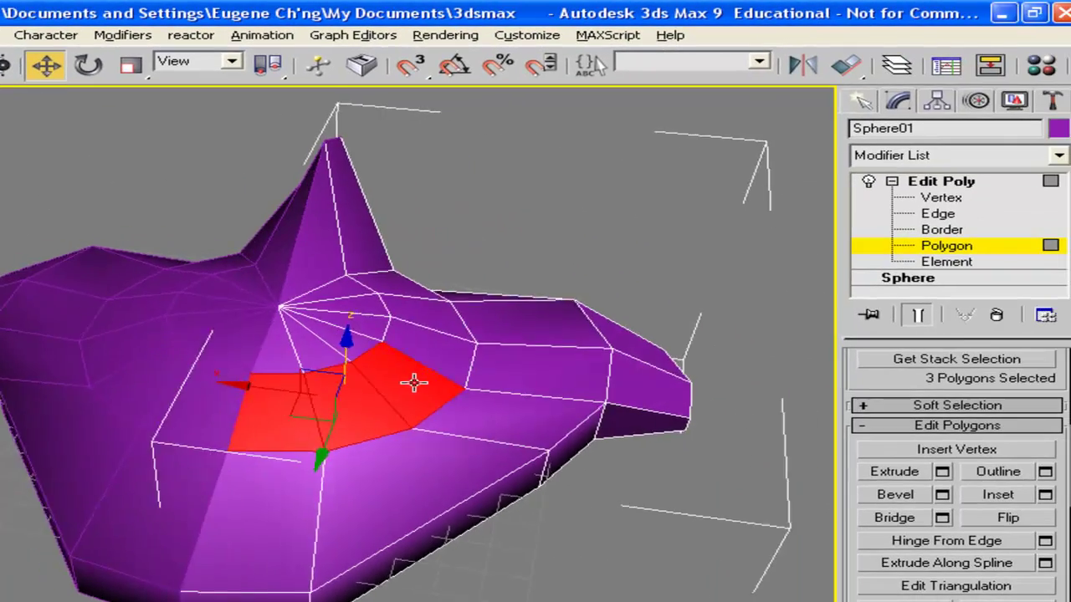
pyautogui.keyDown('alt'); pyautogui.moveTo(413, 383); pyautogui.dragTo(444, 407, button='middle'); pyautogui.keyUp('alt')
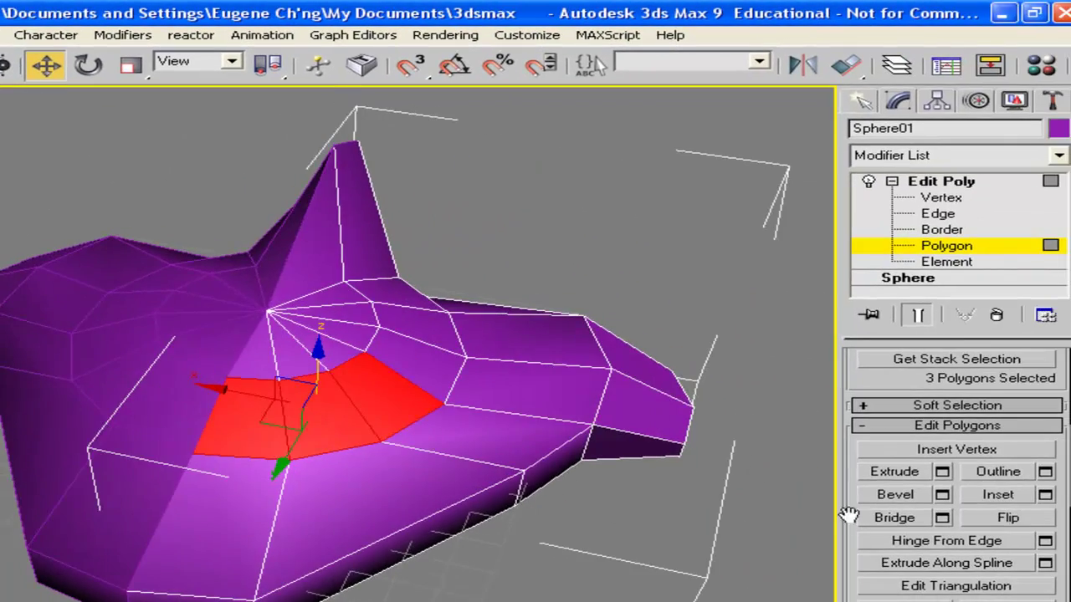
pyautogui.moveTo(851, 518); pyautogui.dragTo(853, 491)
pyautogui.moveTo(1065, 422); pyautogui.dragTo(1026, 587)
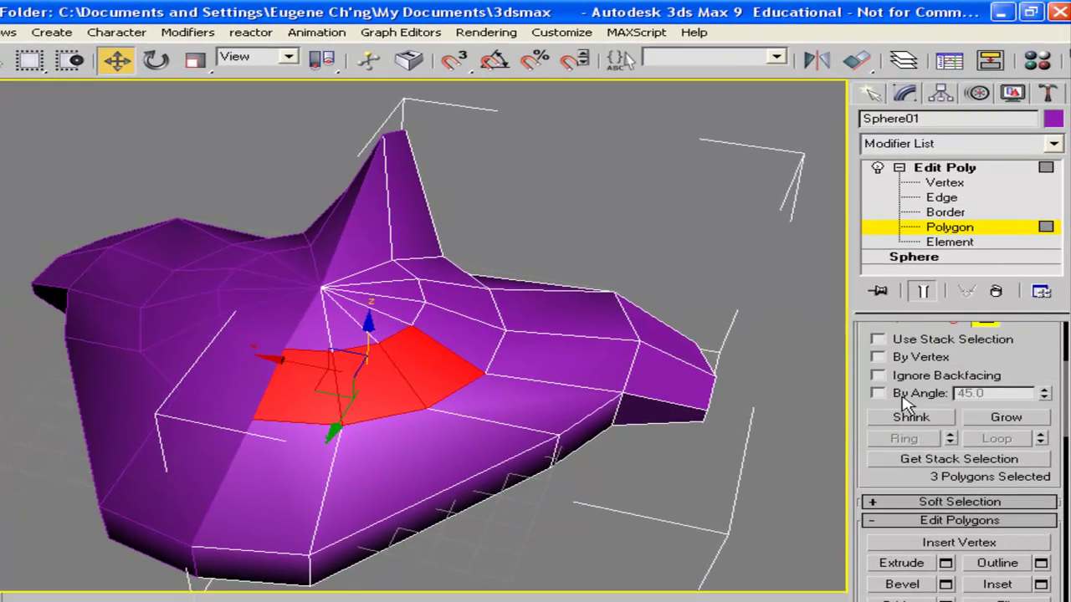
pyautogui.scroll(3, 1041, 288)
pyautogui.scroll(-4, 1040, 292)
pyautogui.scroll(-5, 1057, 477)
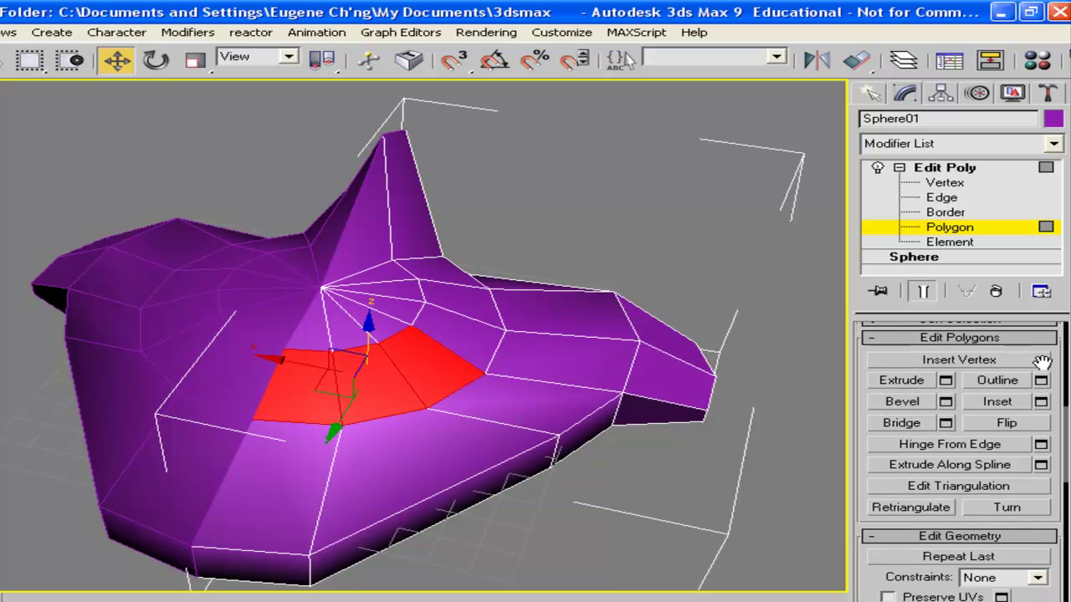
pyautogui.scroll(-6, 1054, 573)
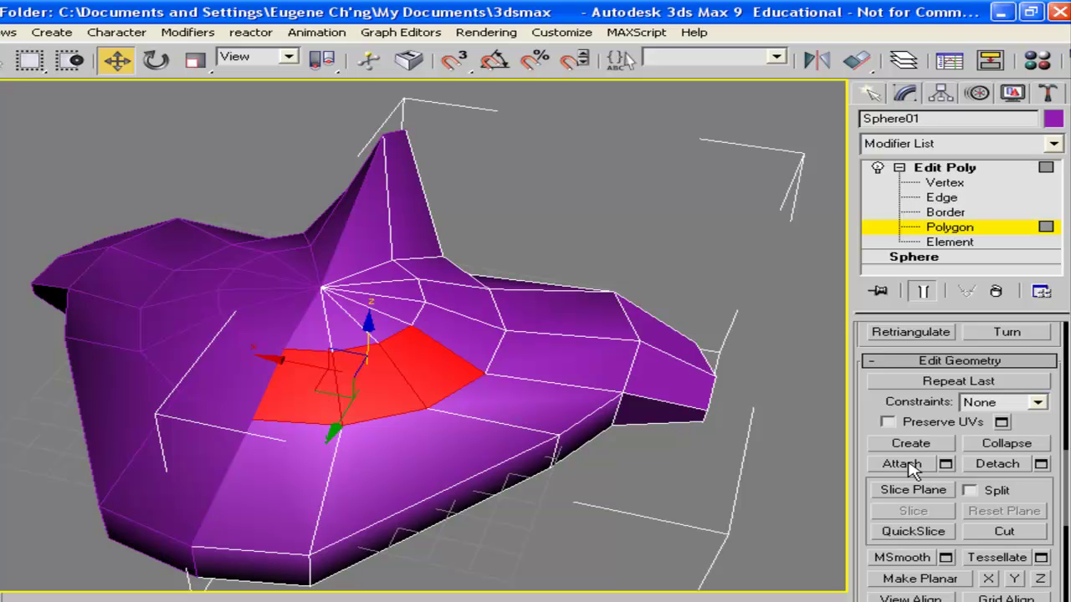
pyautogui.click(1014, 474)
pyautogui.keyDown('alt'); pyautogui.moveTo(368, 408); pyautogui.dragTo(399, 376, button='middle'); pyautogui.keyUp('alt')
# Leave the Polygon level, select the detached window piece to check that it is separate, and clear the selection.
pyautogui.click(954, 171)
pyautogui.click(711, 249)
pyautogui.click(432, 371)
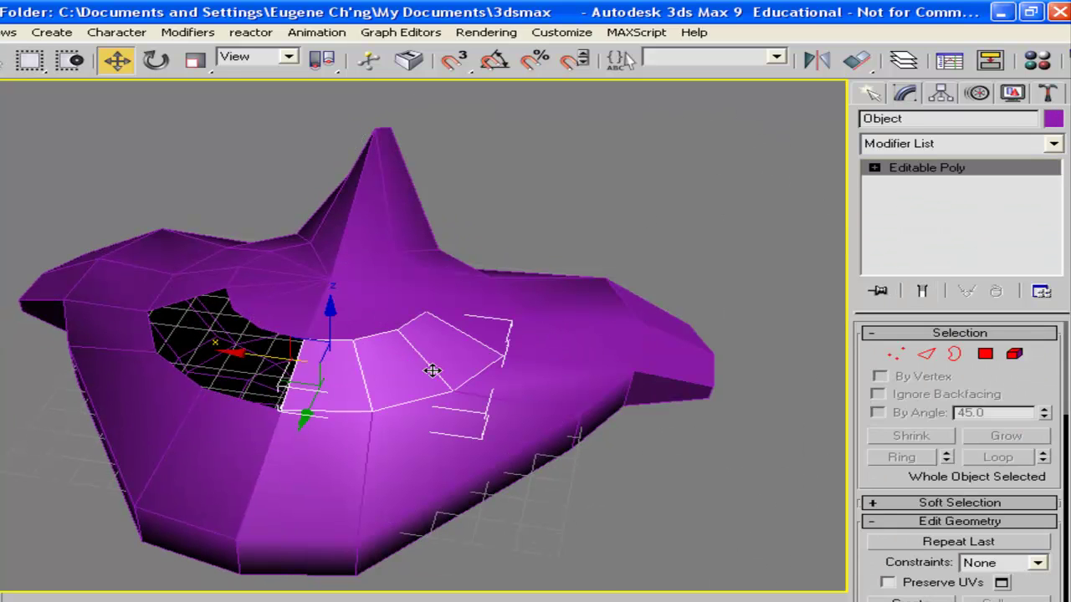
pyautogui.click(444, 279)
pyautogui.click(569, 222)
pyautogui.keyDown('alt'); pyautogui.moveTo(569, 223); pyautogui.dragTo(473, 272, button='middle'); pyautogui.keyUp('alt')
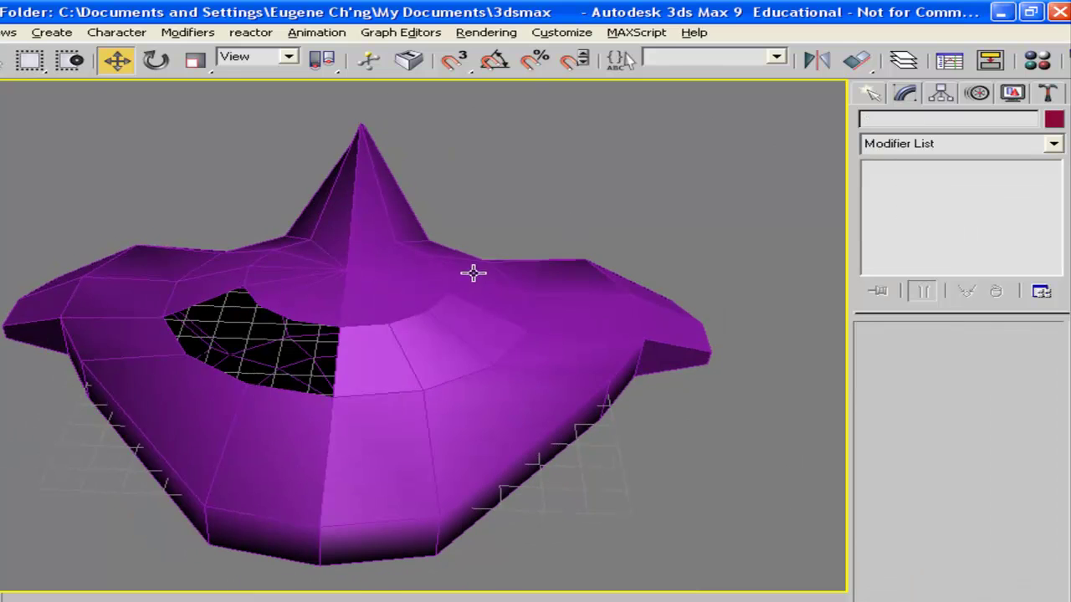
# Delete the mirrored half of the hull.
pyautogui.click(266, 295)
pyautogui.press('Delete')
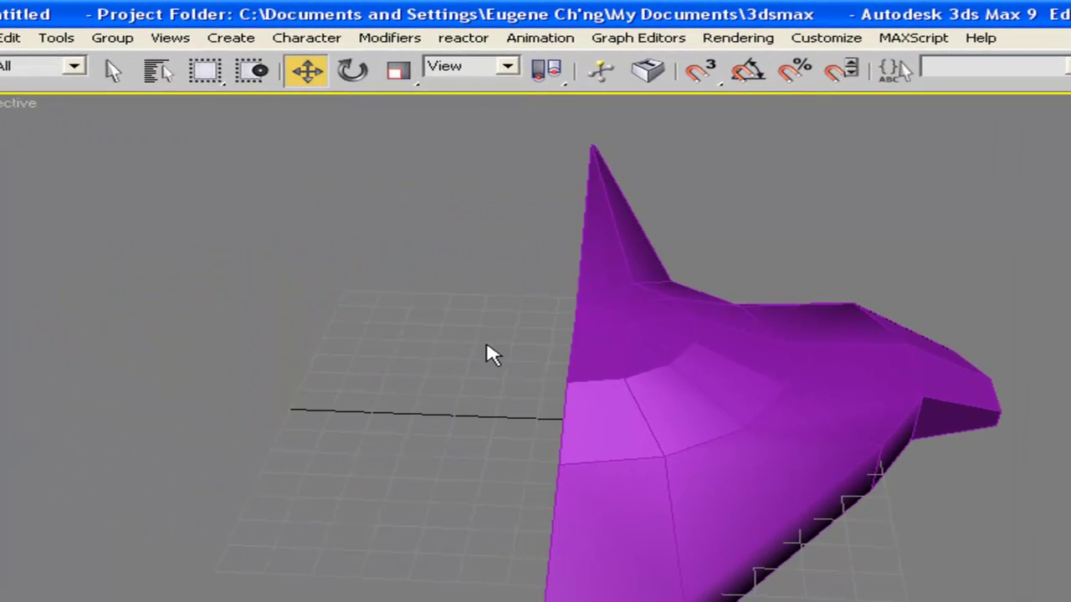
pyautogui.moveTo(707, 370)
pyautogui.keyDown('alt'); pyautogui.mouseDown(button='middle')
pyautogui.moveTo(461, 279)
pyautogui.moveTo(290, 313)
pyautogui.moveTo(605, 399)
pyautogui.moveTo(896, 312)
pyautogui.moveTo(956, 483)
pyautogui.moveTo(650, 447)
pyautogui.moveTo(535, 420)
pyautogui.mouseUp(button='middle'); pyautogui.keyUp('alt')
# Select the detached window piece and set its object color to light cyan.
pyautogui.keyDown('alt'); pyautogui.moveTo(799, 353); pyautogui.dragTo(463, 363, button='middle'); pyautogui.keyUp('alt')
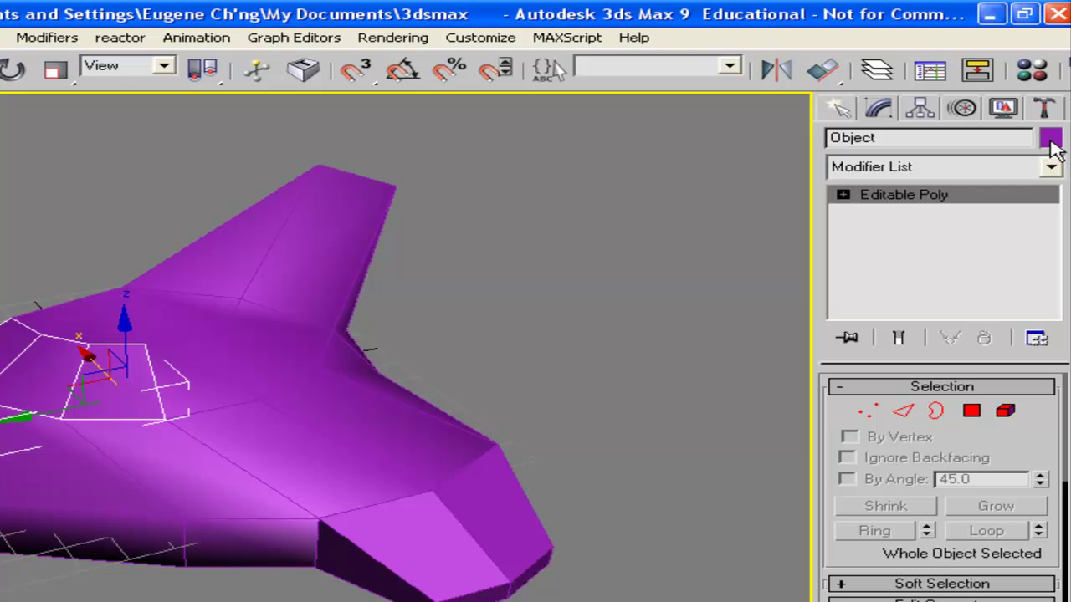
pyautogui.click(1051, 141)
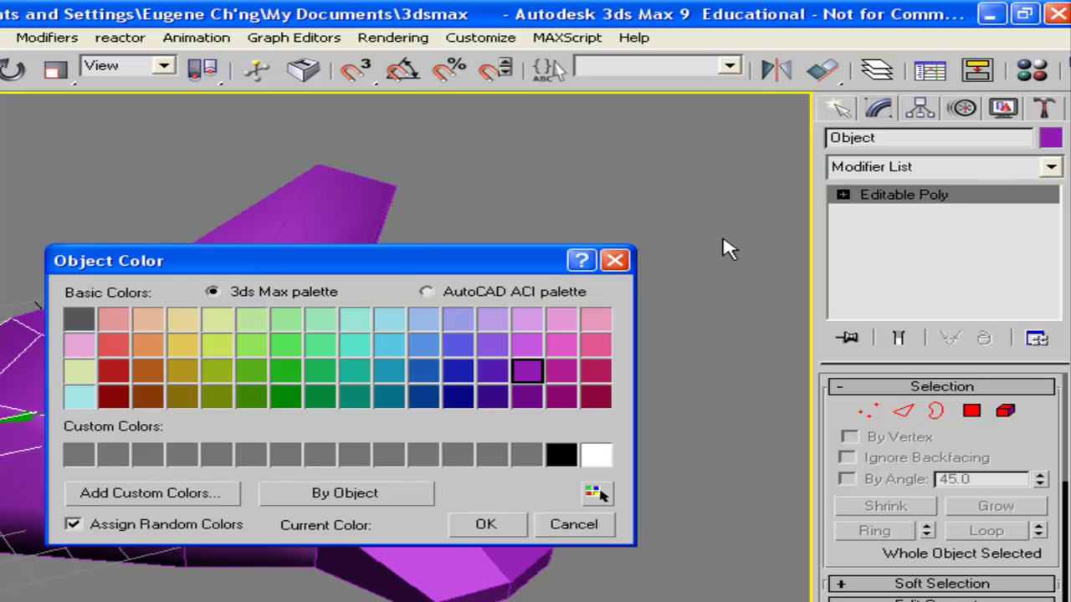
pyautogui.click(486, 524)
pyautogui.keyDown('alt'); pyautogui.moveTo(491, 521); pyautogui.dragTo(141, 265, button='middle'); pyautogui.keyUp('alt')
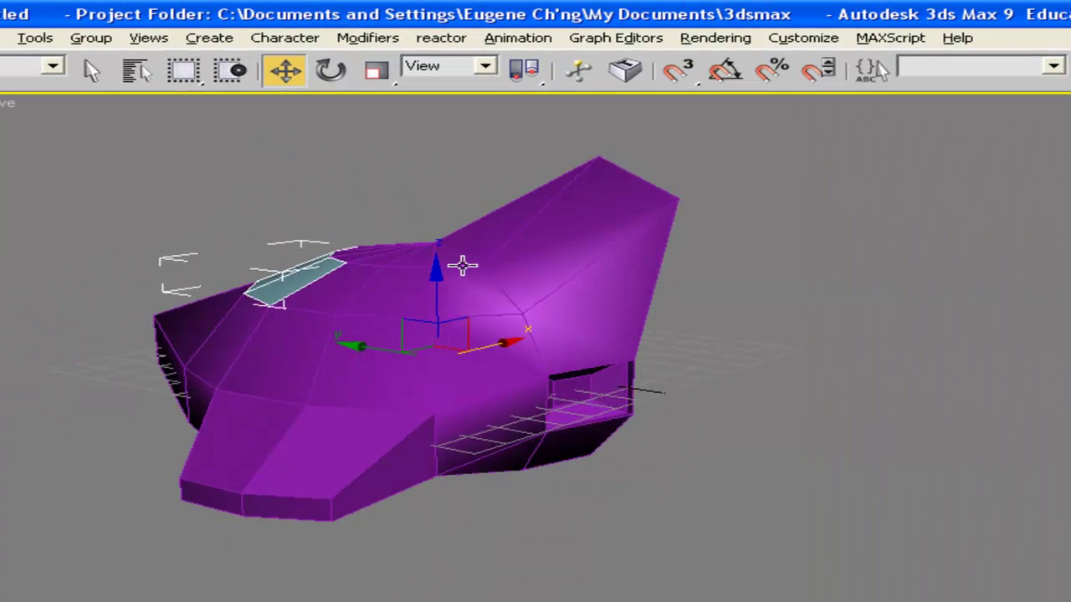
pyautogui.keyDown('alt'); pyautogui.moveTo(463, 265); pyautogui.dragTo(719, 327, button='middle'); pyautogui.keyUp('alt')
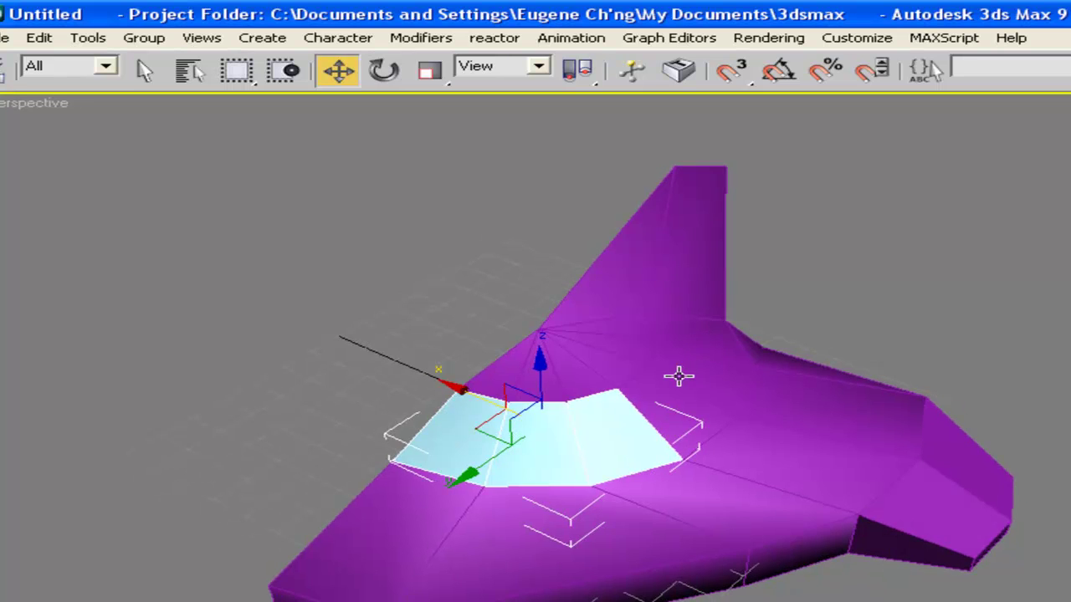
pyautogui.scroll(-4, 678, 376)
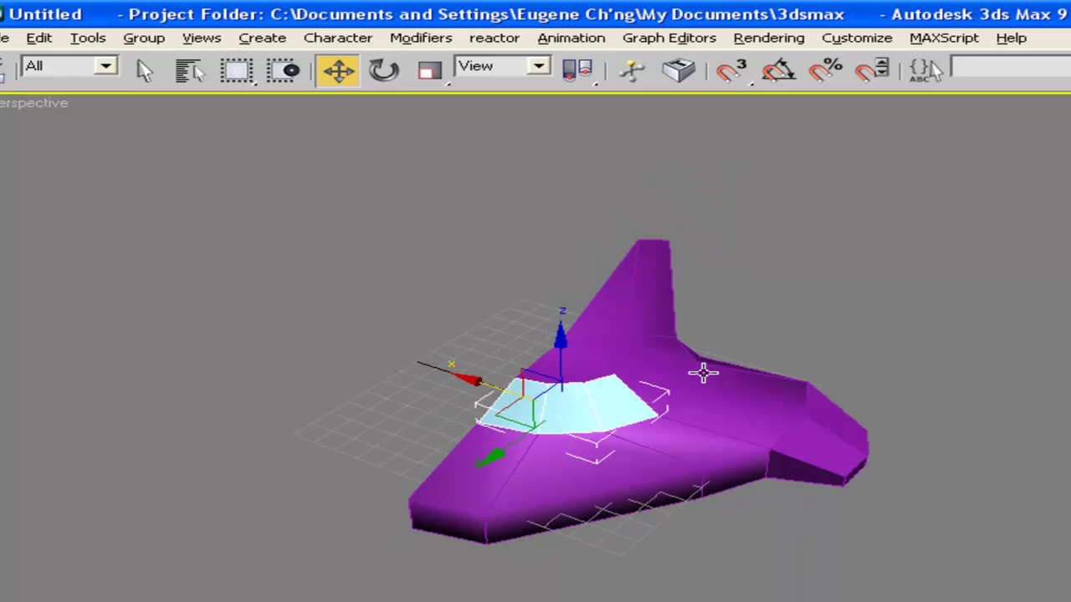
# Select the remaining hull half and mirror it across the X axis as a copy.
pyautogui.keyDown('alt'); pyautogui.moveTo(712, 290); pyautogui.dragTo(632, 302, button='middle'); pyautogui.keyUp('alt')
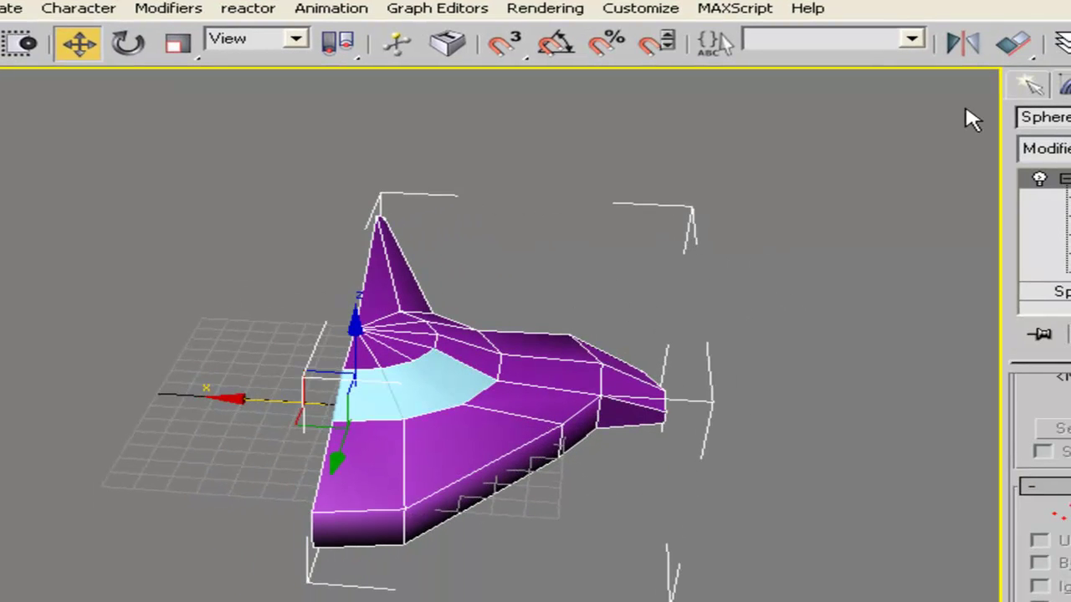
pyautogui.click(962, 44)
pyautogui.moveTo(498, 222)
pyautogui.mouseDown()
pyautogui.moveTo(834, 272)
pyautogui.moveTo(824, 251)
pyautogui.mouseUp()
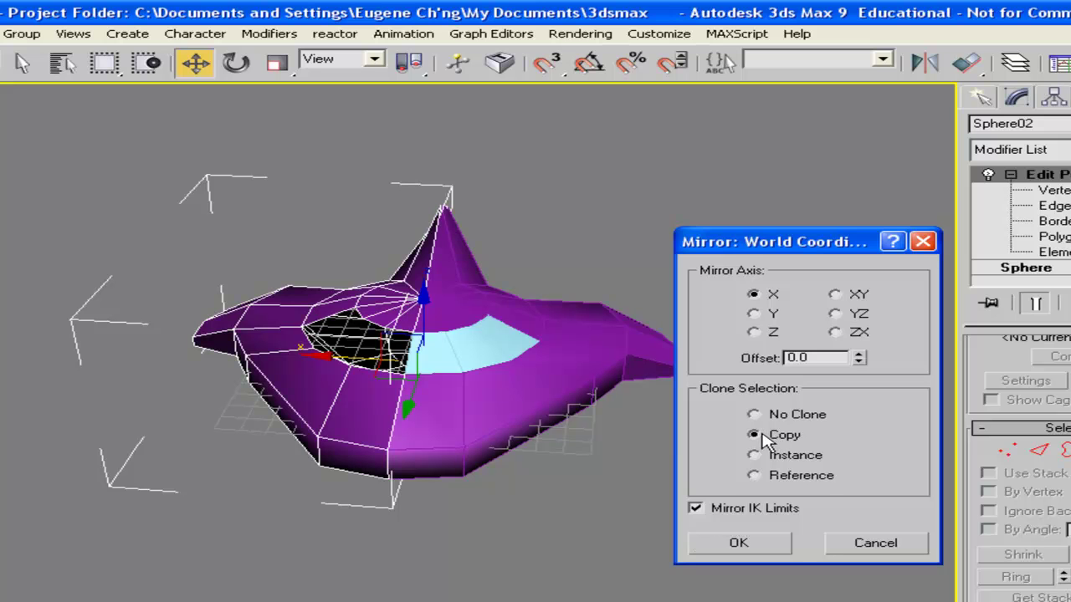
pyautogui.click(758, 544)
# Select the detached light cyan window piece and mirror it across the X axis as a copy.
pyautogui.click(477, 347)
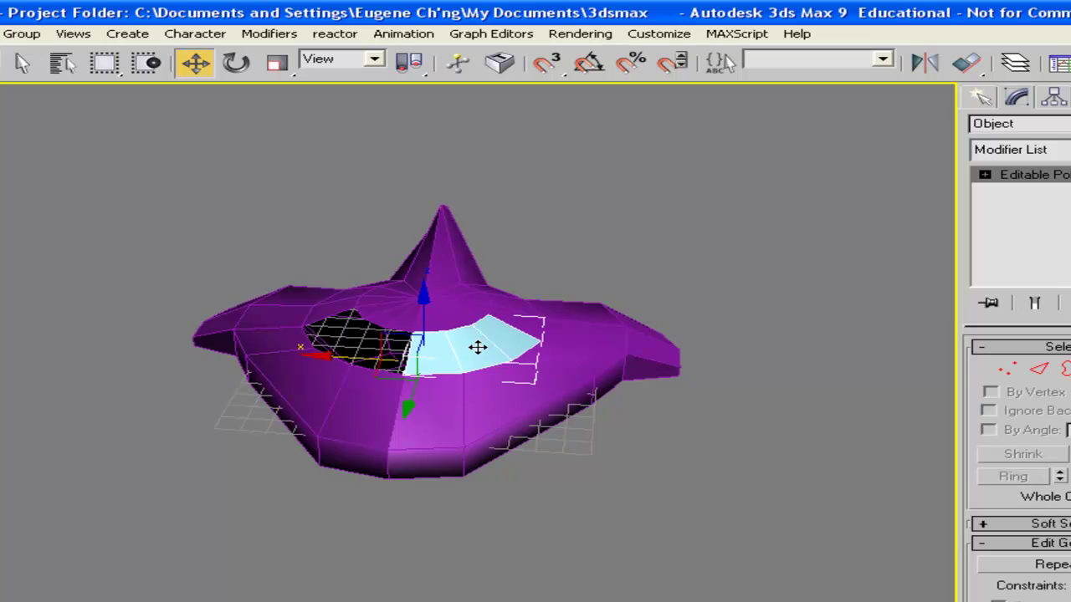
pyautogui.click(966, 65)
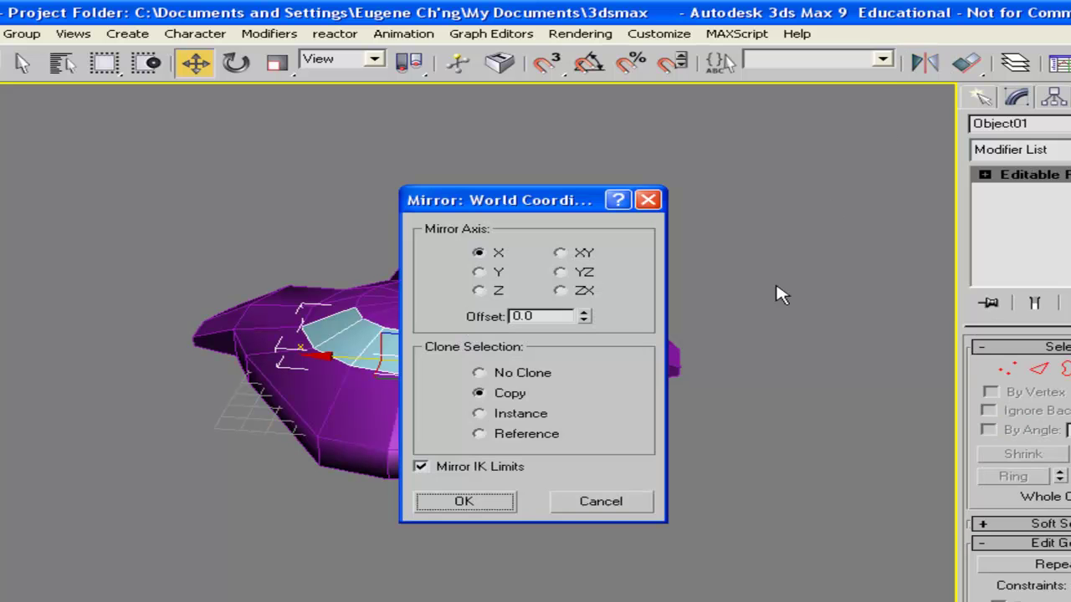
pyautogui.moveTo(553, 204); pyautogui.dragTo(796, 191)
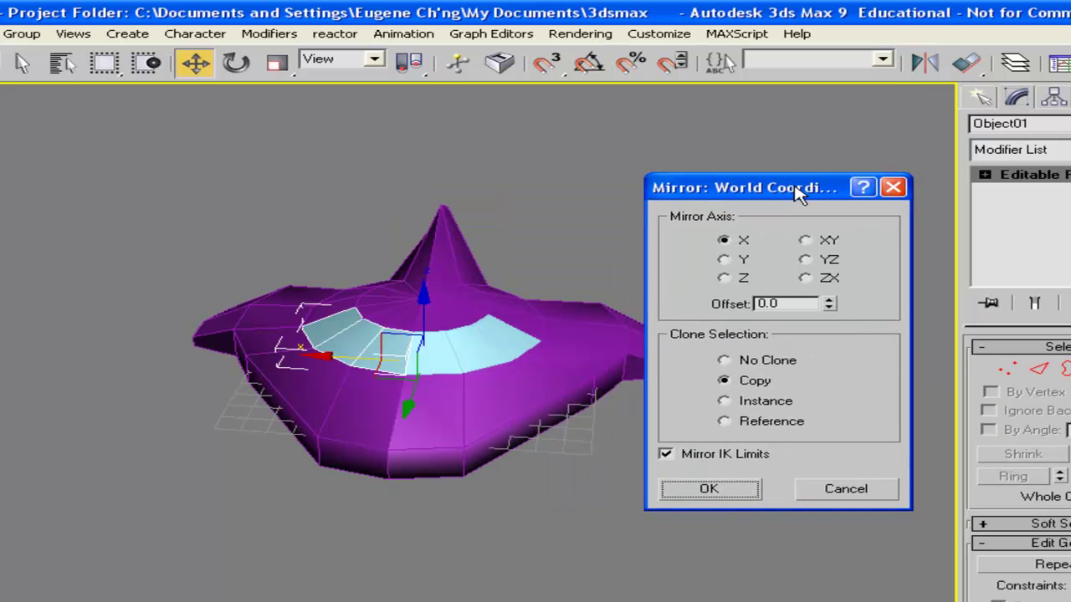
pyautogui.click(728, 492)
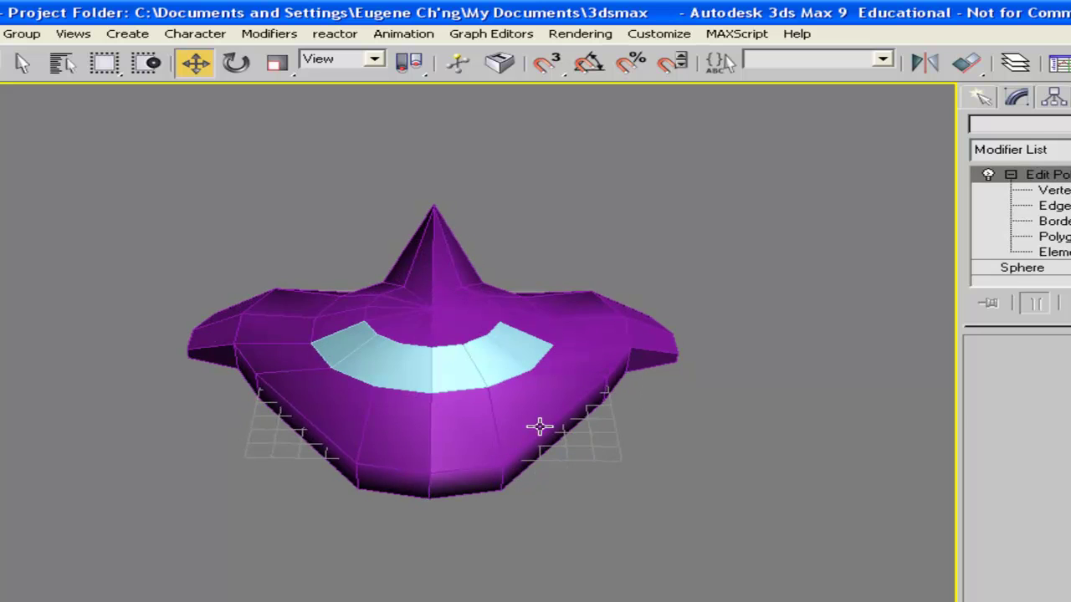
# Select the original hull half and attach the mirrored hull half to it.
pyautogui.click(562, 425)
pyautogui.keyDown('alt'); pyautogui.moveTo(562, 425); pyautogui.dragTo(746, 413, button='middle'); pyautogui.keyUp('alt')
pyautogui.moveTo(968, 454); pyautogui.dragTo(965, 459)
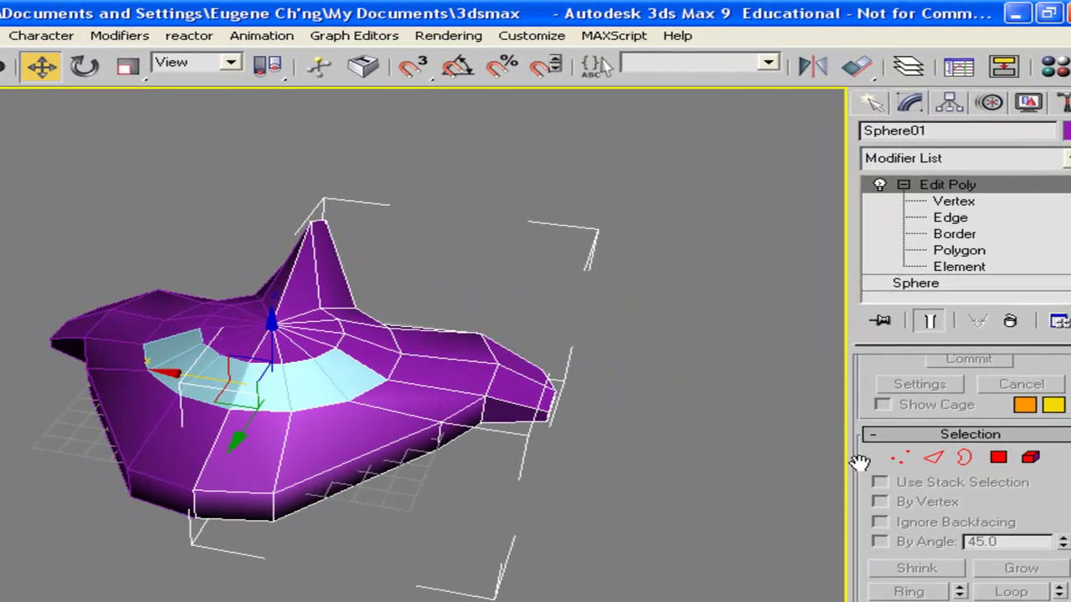
pyautogui.moveTo(855, 486); pyautogui.dragTo(853, 409)
pyautogui.moveTo(860, 562); pyautogui.dragTo(894, 297)
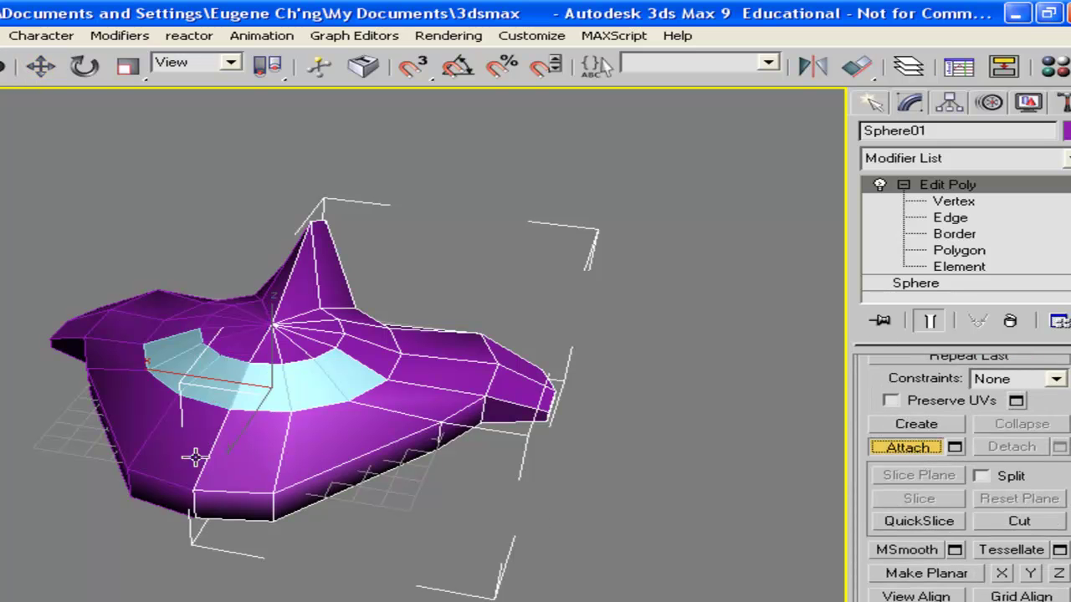
pyautogui.click(155, 444)
pyautogui.keyDown('alt'); pyautogui.moveTo(251, 452); pyautogui.dragTo(347, 449, button='middle'); pyautogui.keyUp('alt')
pyautogui.keyDown('alt'); pyautogui.moveTo(335, 407); pyautogui.dragTo(295, 424, button='middle'); pyautogui.keyUp('alt')
# Enter Polygon level, show all four viewports and set the Front view to Smooth + Highlights shading.
pyautogui.click(932, 86)
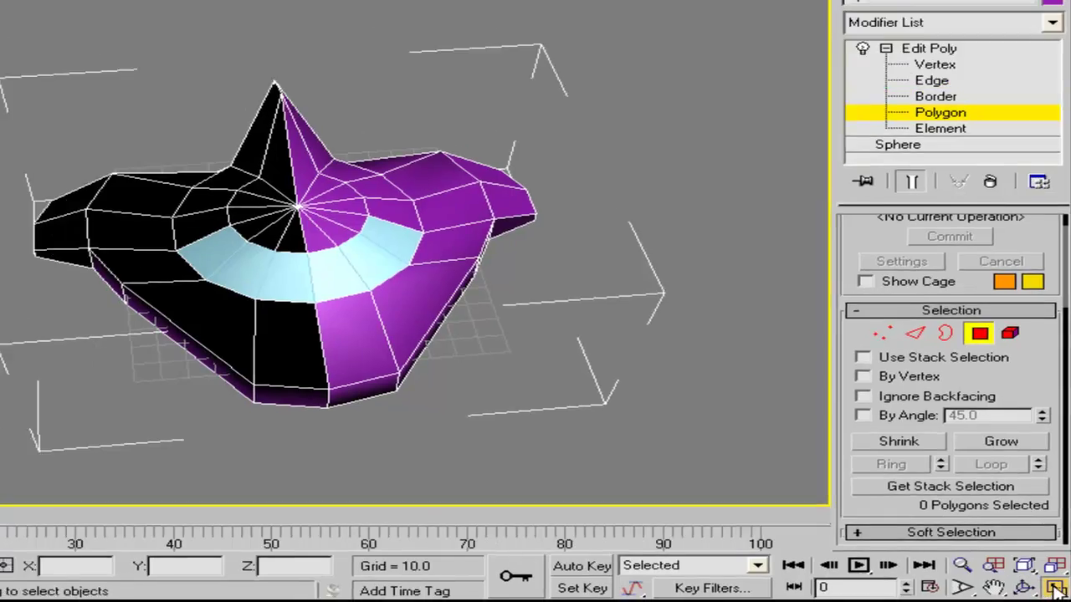
pyautogui.click(1054, 590)
pyautogui.moveTo(738, 206); pyautogui.dragTo(738, 226, button='middle')
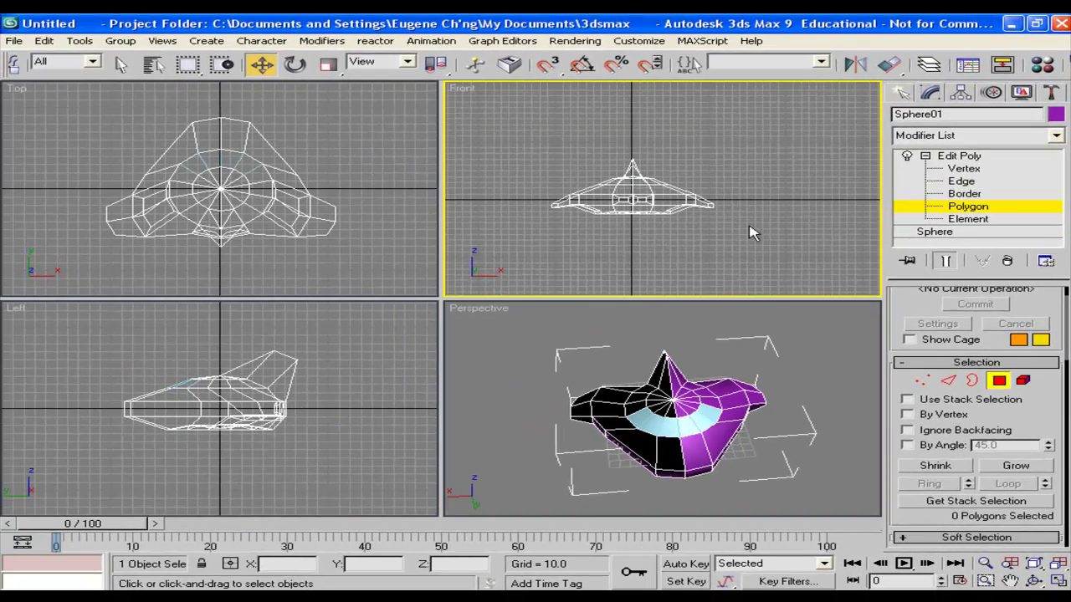
pyautogui.rightClick(462, 90)
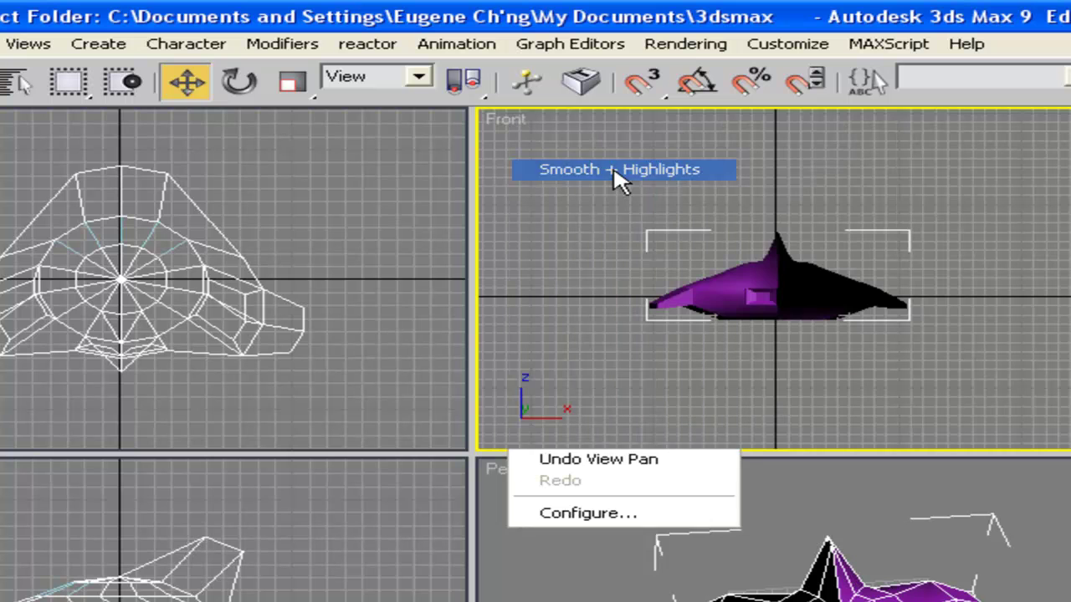
pyautogui.click(618, 171)
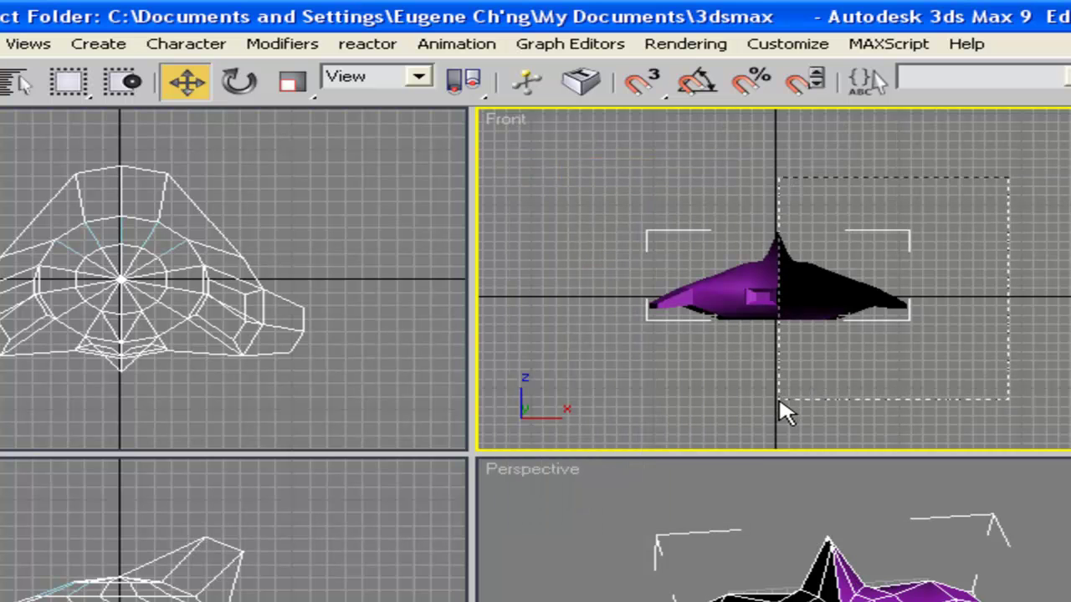
# In the Front view, window-select all polygons of the black, inverted hull half exactly up to the centre line.
pyautogui.moveTo(786, 411); pyautogui.dragTo(782, 408)
pyautogui.click(910, 601)
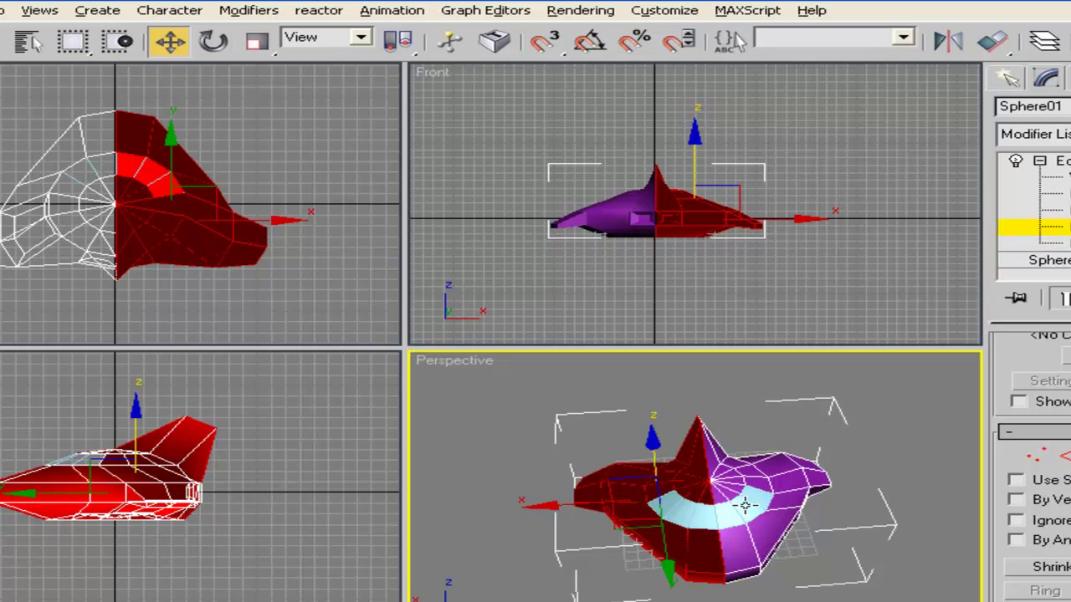
pyautogui.keyDown('alt'); pyautogui.moveTo(766, 501); pyautogui.dragTo(774, 476, button='middle'); pyautogui.keyUp('alt')
pyautogui.scroll(8, 769, 452)
pyautogui.moveTo(737, 197); pyautogui.dragTo(743, 197, button='middle')
pyautogui.scroll(5, 741, 200)
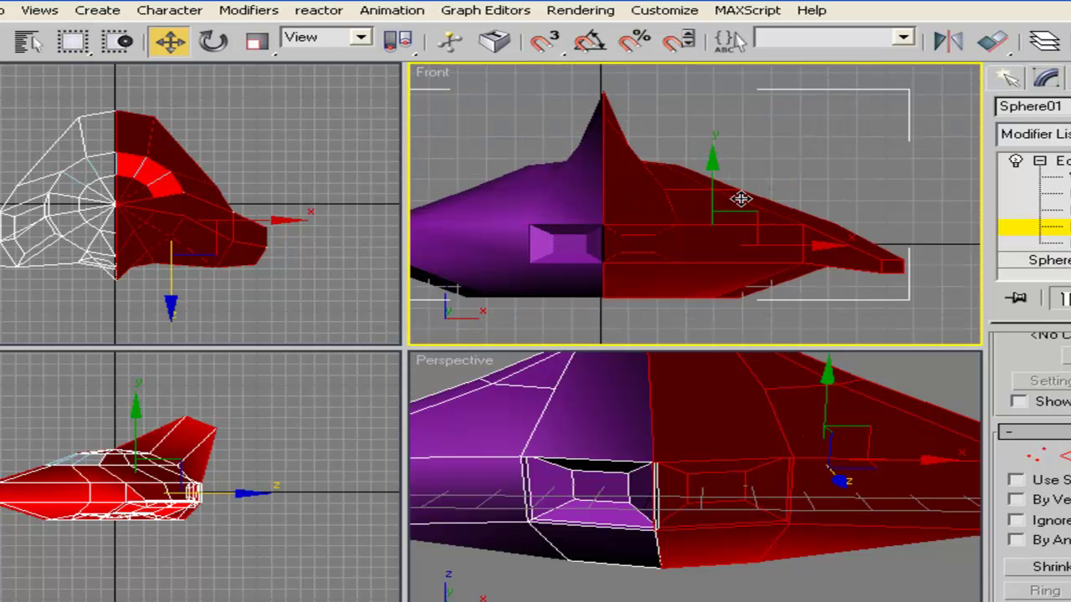
pyautogui.scroll(2, 742, 199)
pyautogui.moveTo(753, 124); pyautogui.dragTo(566, 327)
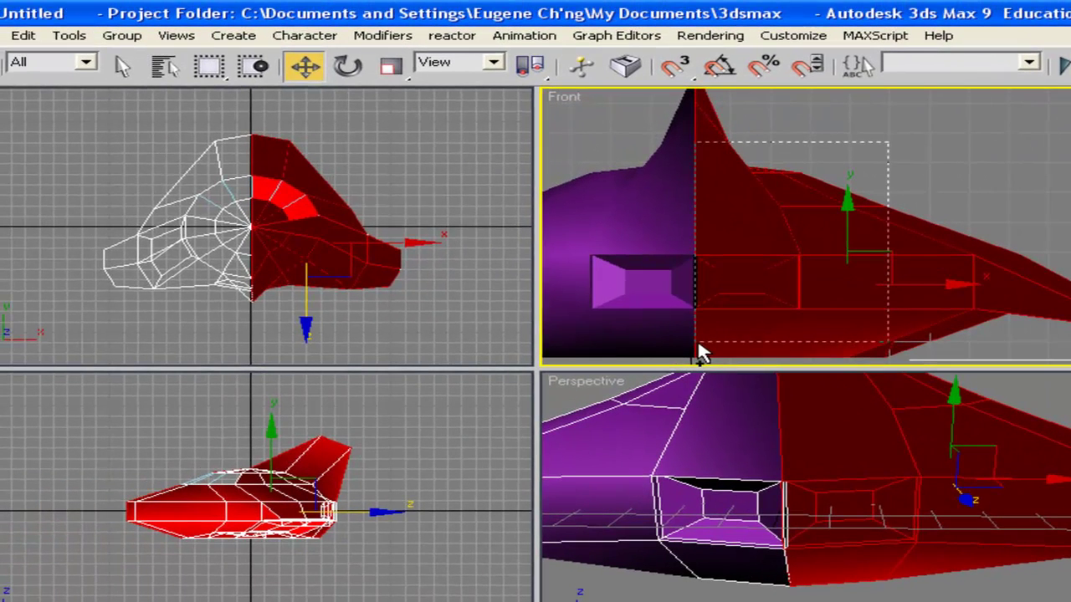
pyautogui.moveTo(701, 353); pyautogui.dragTo(690, 334)
pyautogui.moveTo(811, 258); pyautogui.dragTo(834, 231, button='middle')
pyautogui.scroll(-3, 834, 232)
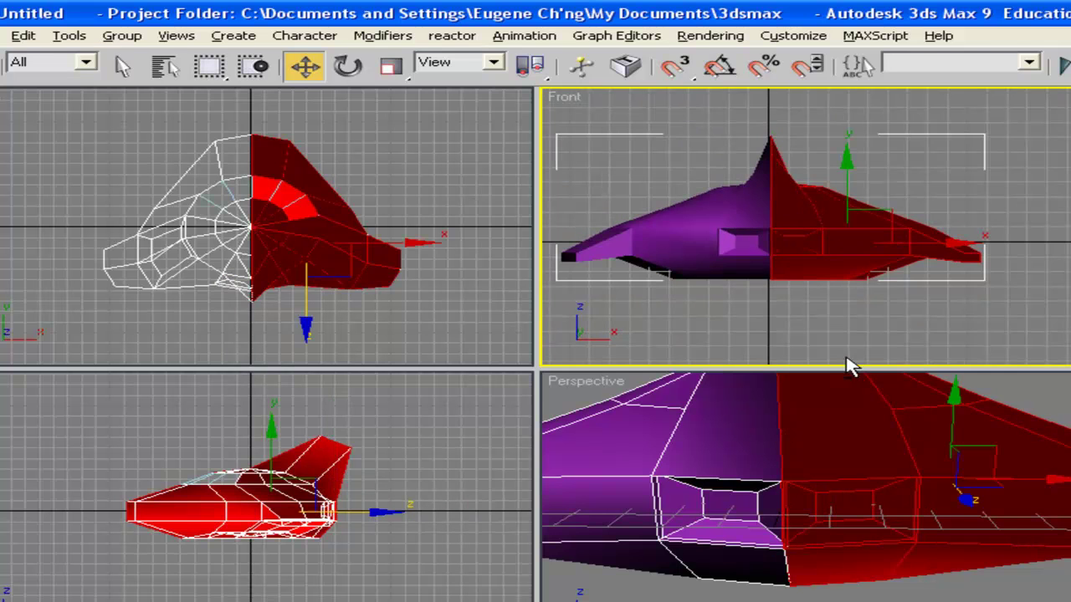
pyautogui.keyDown('alt'); pyautogui.moveTo(898, 529); pyautogui.dragTo(822, 528, button='middle'); pyautogui.keyUp('alt')
pyautogui.scroll(-5, 877, 505)
pyautogui.keyDown('alt'); pyautogui.moveTo(878, 504); pyautogui.dragTo(705, 492, button='middle'); pyautogui.keyUp('alt')
pyautogui.keyDown('alt'); pyautogui.moveTo(458, 482); pyautogui.dragTo(577, 501, button='middle'); pyautogui.keyUp('alt')
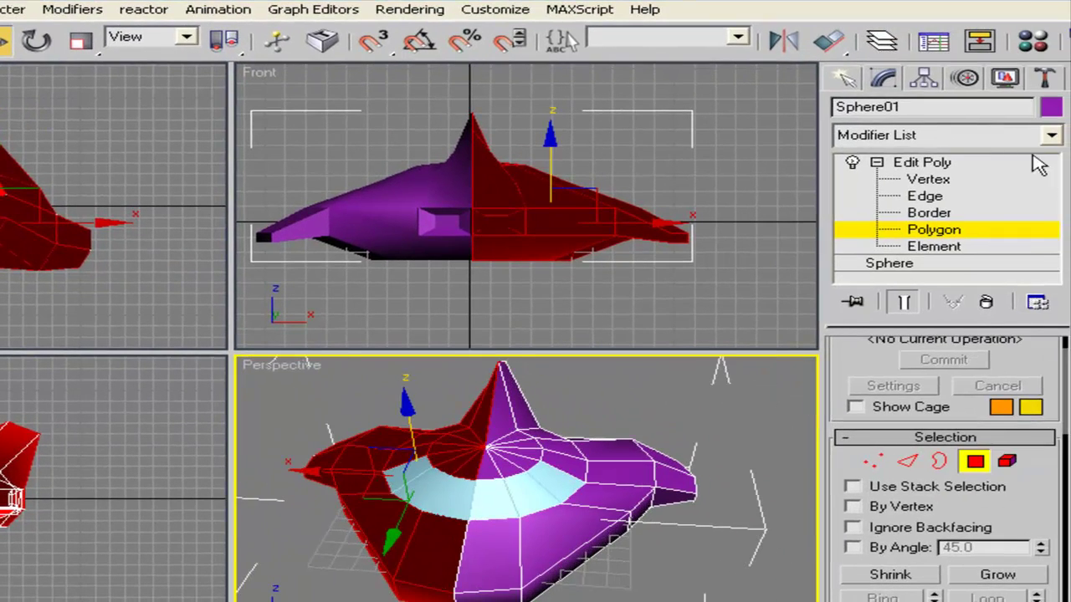
# Try flipping the selected polygons with a Normal modifier and undo it.
pyautogui.click(1058, 141)
pyautogui.moveTo(1047, 263); pyautogui.dragTo(1009, 449)
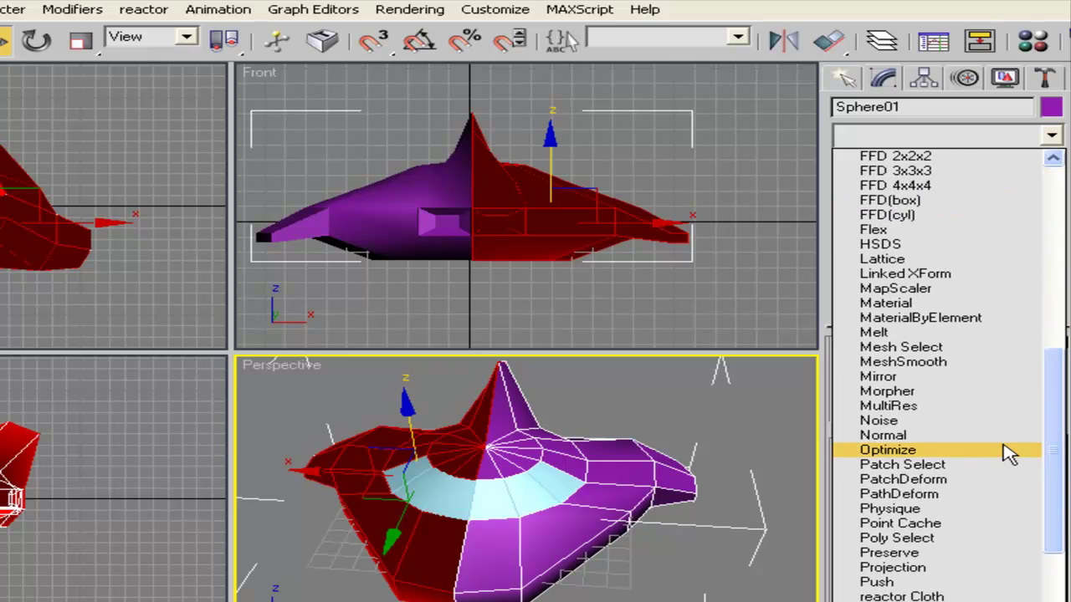
pyautogui.click(903, 436)
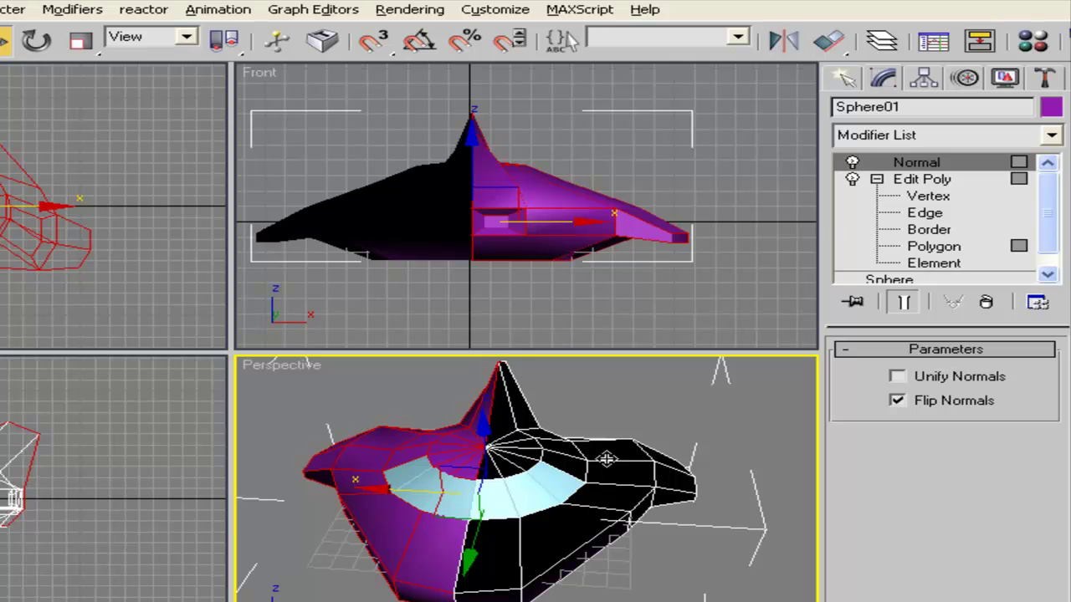
pyautogui.moveTo(630, 458)
pyautogui.keyDown('alt'); pyautogui.mouseDown(button='middle')
pyautogui.moveTo(468, 439)
pyautogui.moveTo(627, 457)
pyautogui.mouseUp(button='middle'); pyautogui.keyUp('alt')
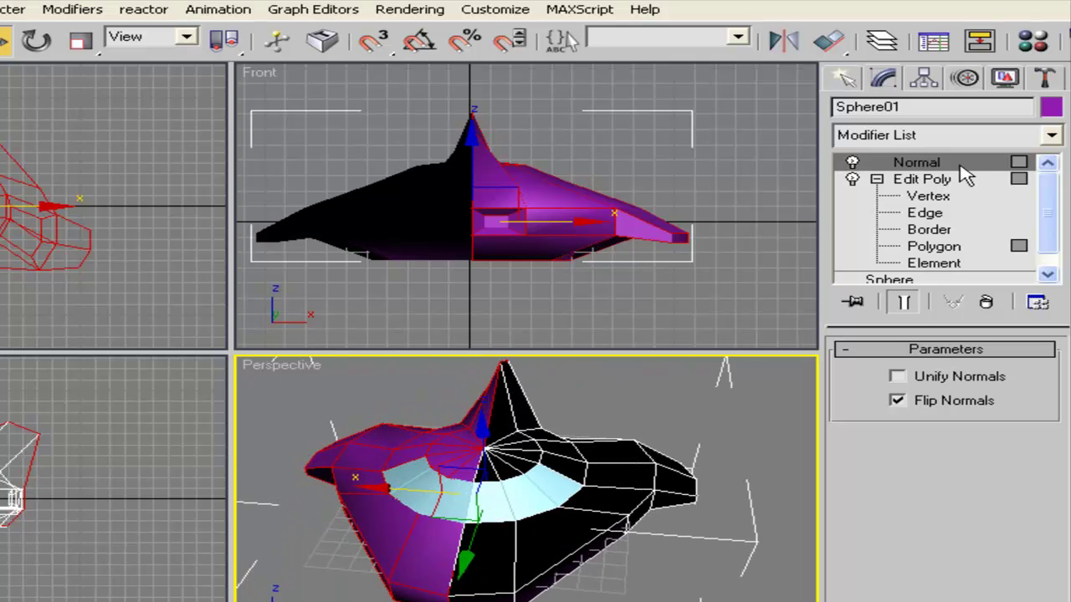
pyautogui.hotkey('ctrl', 'z')
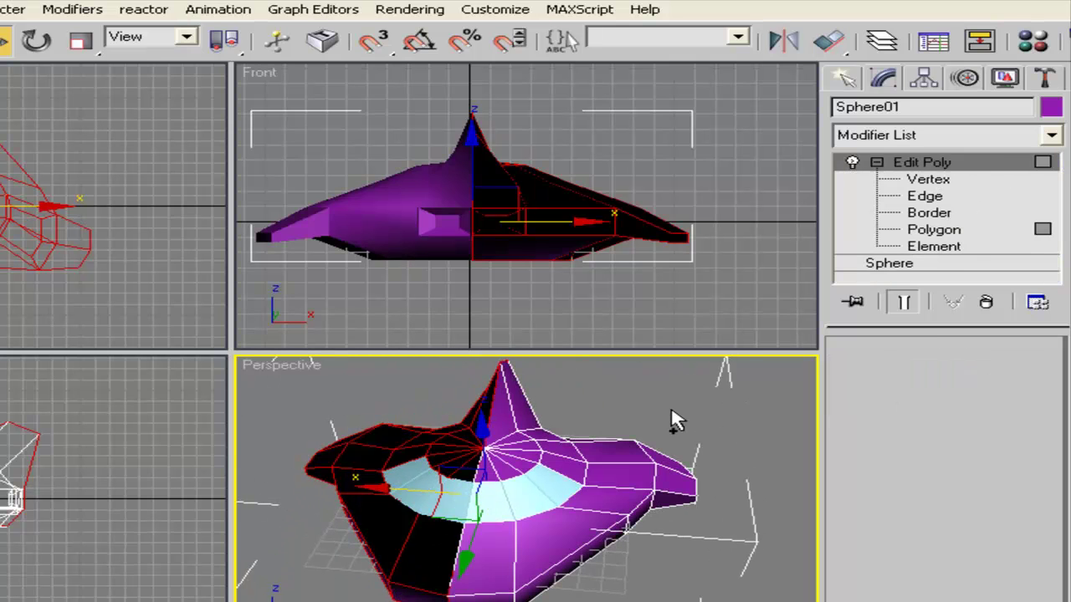
# Flip the normals of the selected hull-half polygons at Polygon level, leave that level and clear the selection.
pyautogui.press('4')
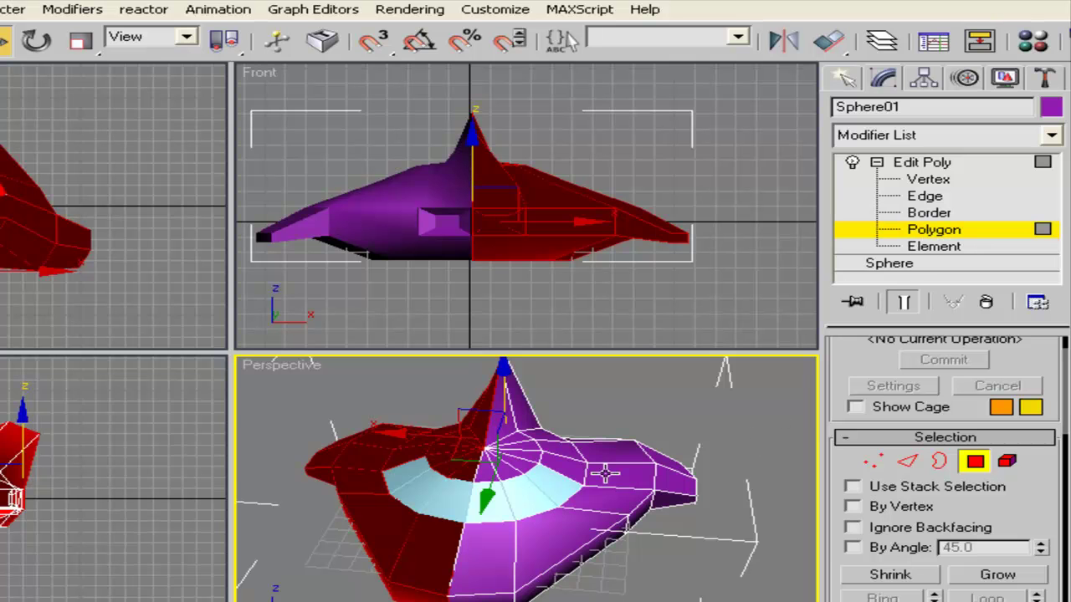
pyautogui.keyDown('alt'); pyautogui.moveTo(607, 474); pyautogui.dragTo(653, 432, button='middle'); pyautogui.keyUp('alt')
pyautogui.click(682, 556)
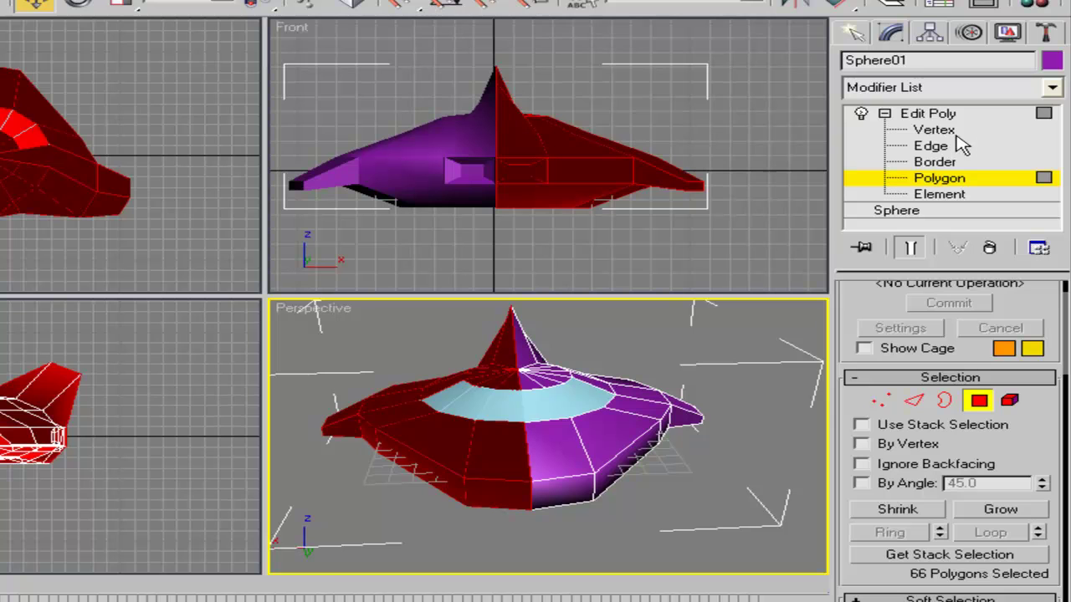
pyautogui.scroll(-4, 1041, 440)
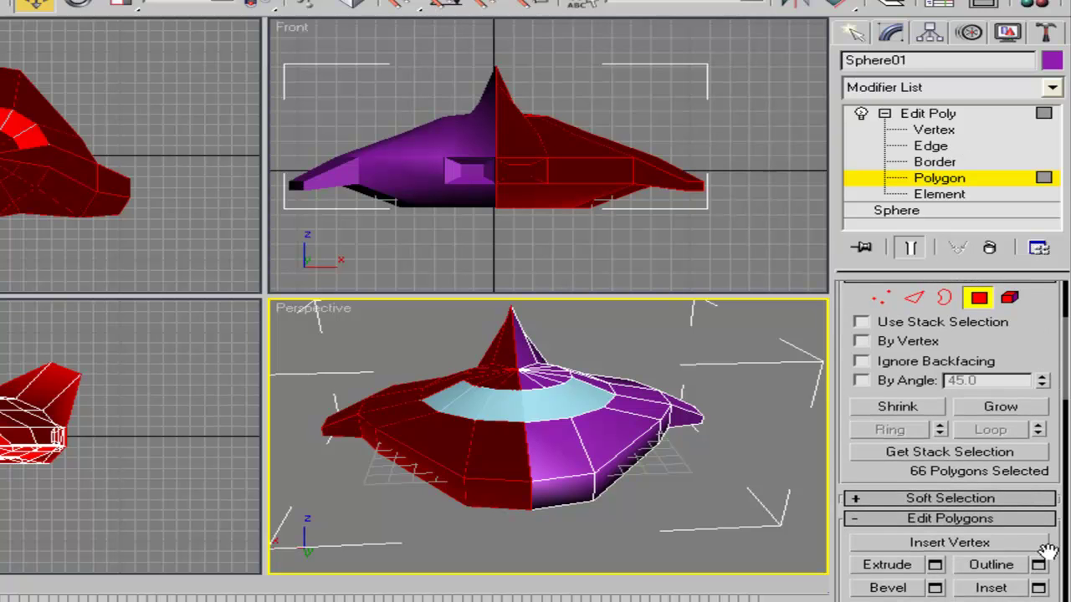
pyautogui.moveTo(1056, 560); pyautogui.dragTo(1060, 471)
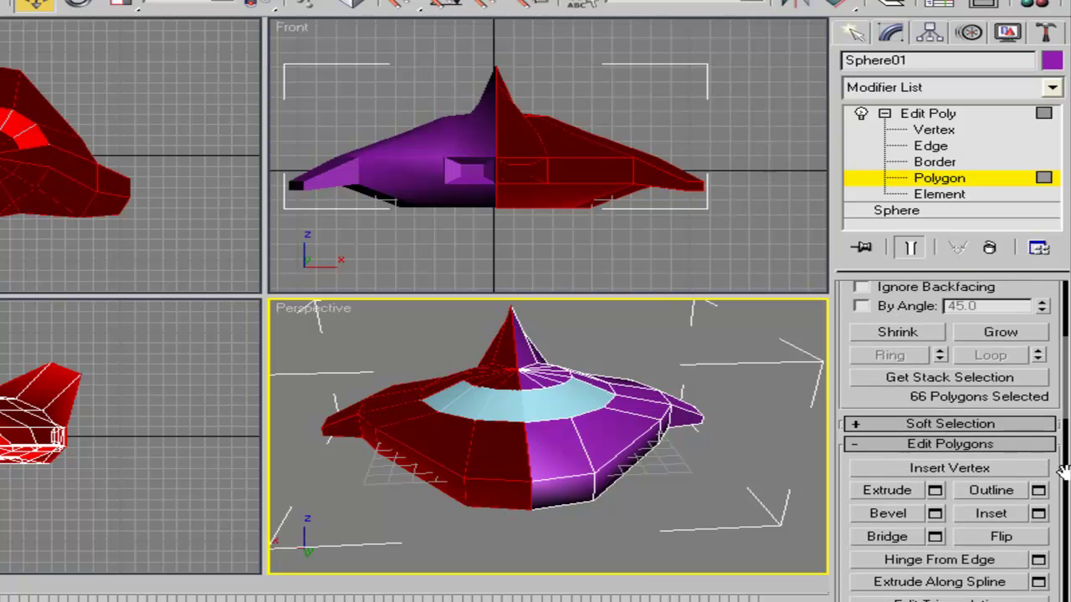
pyautogui.click(1039, 542)
pyautogui.keyDown('alt'); pyautogui.moveTo(622, 380); pyautogui.dragTo(606, 427, button='middle'); pyautogui.keyUp('alt')
pyautogui.click(937, 115)
pyautogui.click(548, 471)
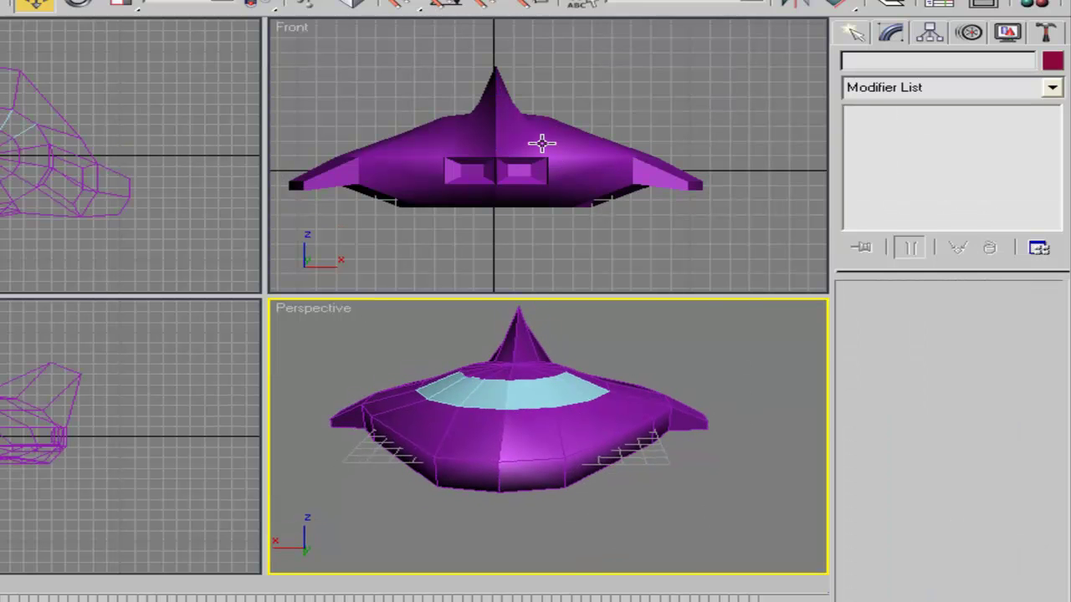
# Select the hull, enter Vertex level and try moving a front vertex on the centre seam, cancelling the move.
pyautogui.click(546, 452)
pyautogui.click(933, 130)
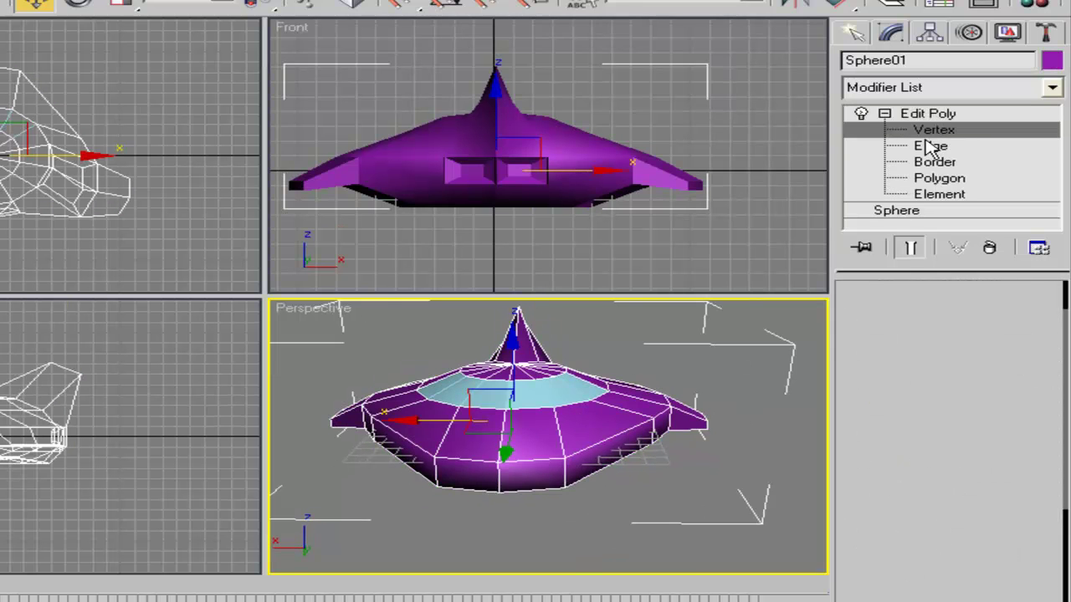
pyautogui.click(497, 463)
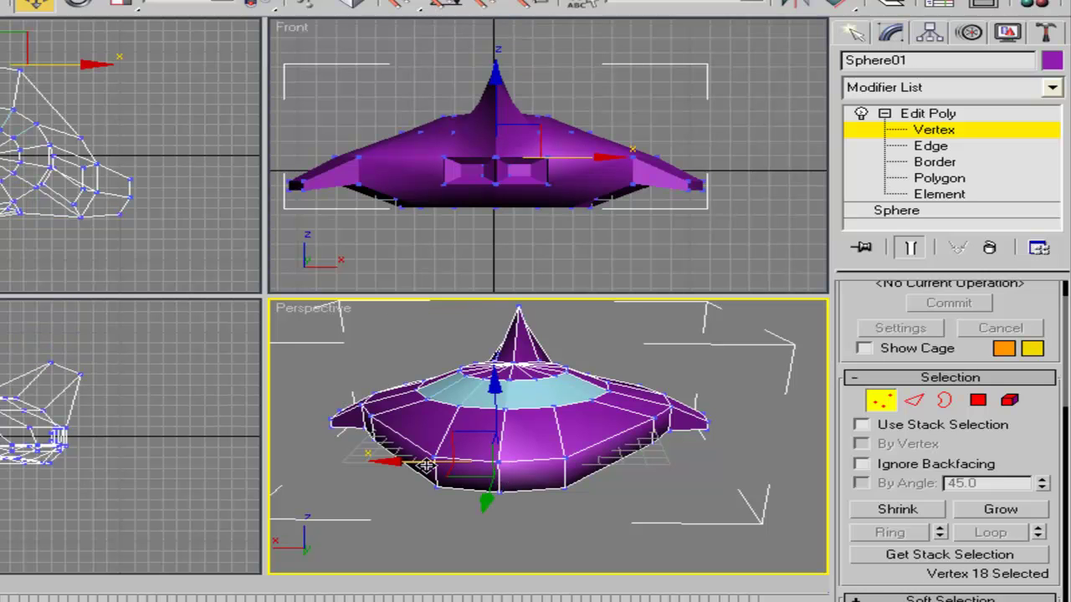
pyautogui.moveTo(426, 464); pyautogui.dragTo(465, 463)
pyautogui.rightClick(465, 463)
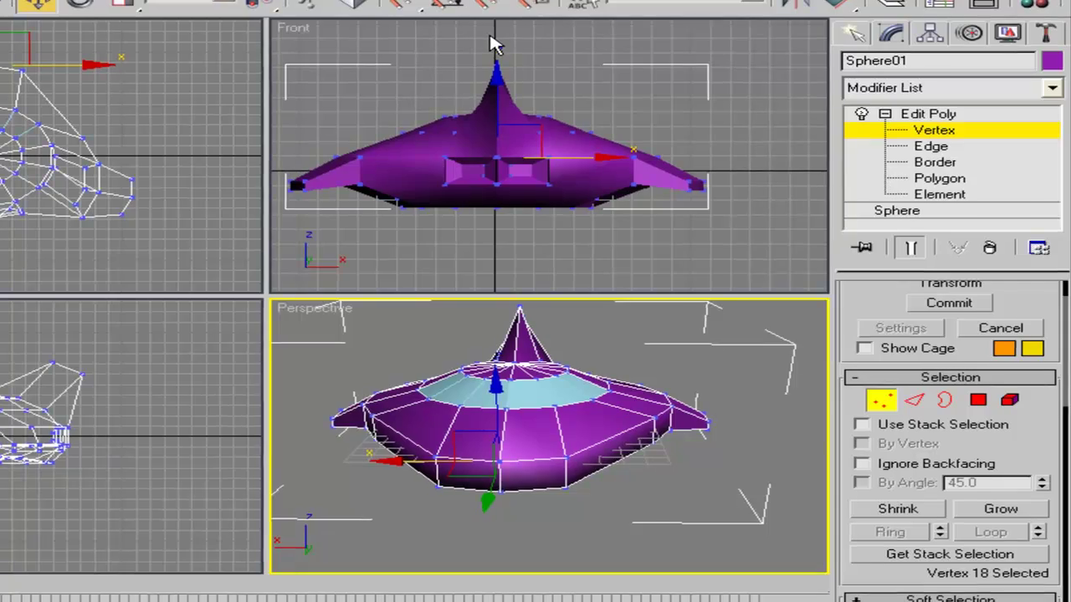
# Maximize the Front view and window-select all vertices along the hull's centre seam, from the tail tip to the underside.
pyautogui.moveTo(486, 44); pyautogui.dragTo(508, 87)
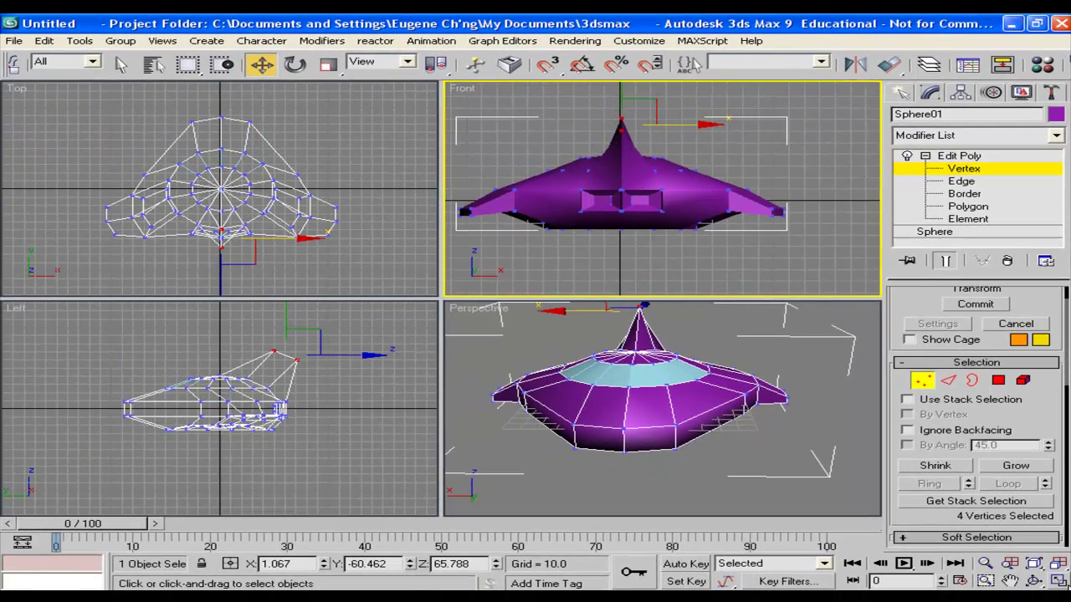
pyautogui.hotkey('alt', 'w')
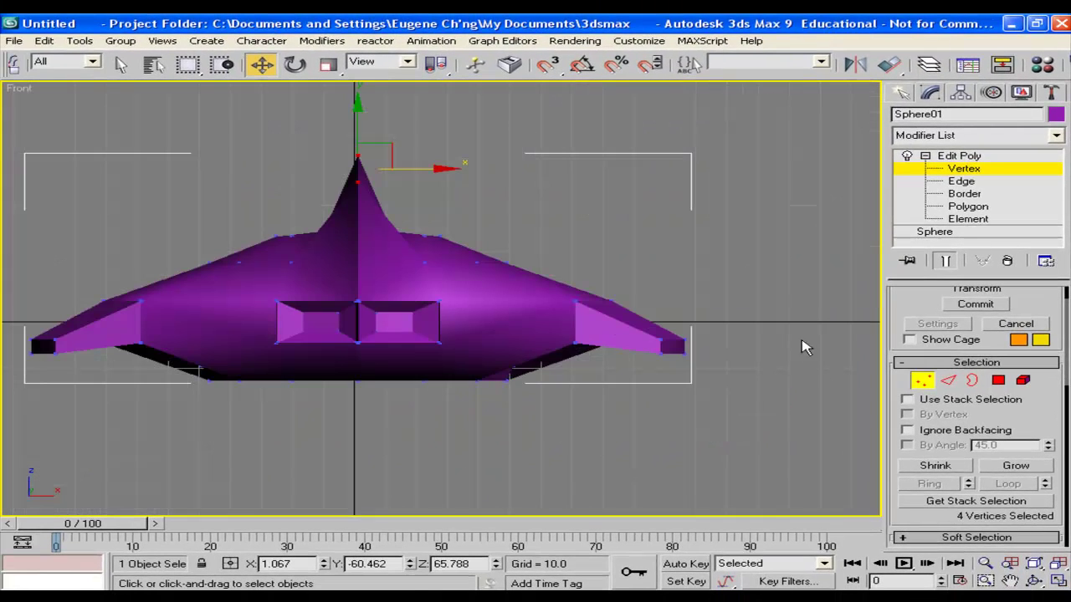
pyautogui.click(383, 132)
pyautogui.moveTo(364, 283); pyautogui.dragTo(368, 399)
pyautogui.click(369, 399)
pyautogui.moveTo(356, 145); pyautogui.dragTo(373, 331)
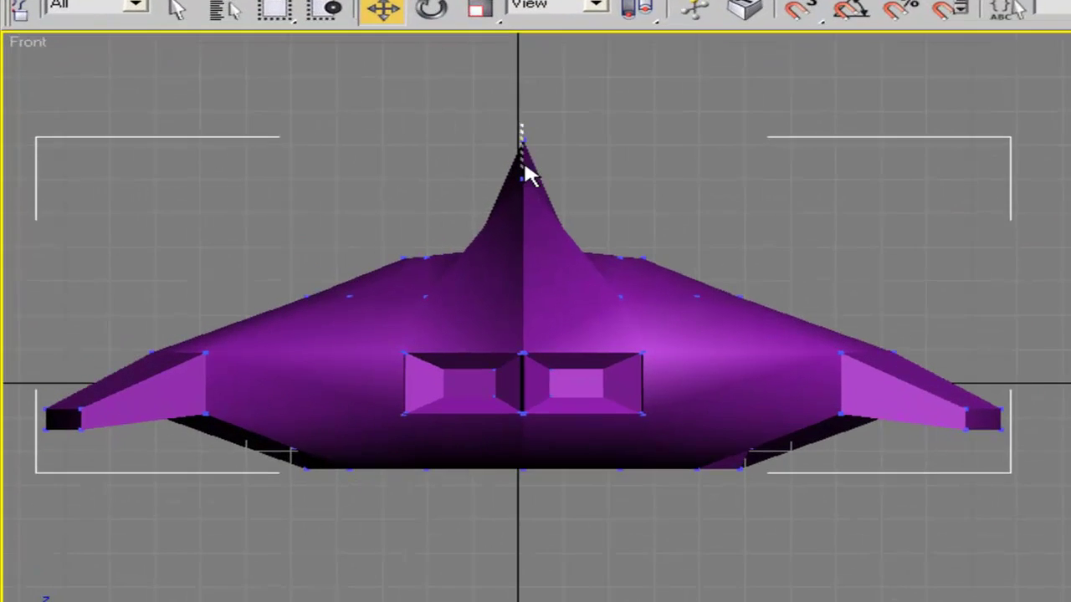
pyautogui.moveTo(597, 411); pyautogui.dragTo(542, 521)
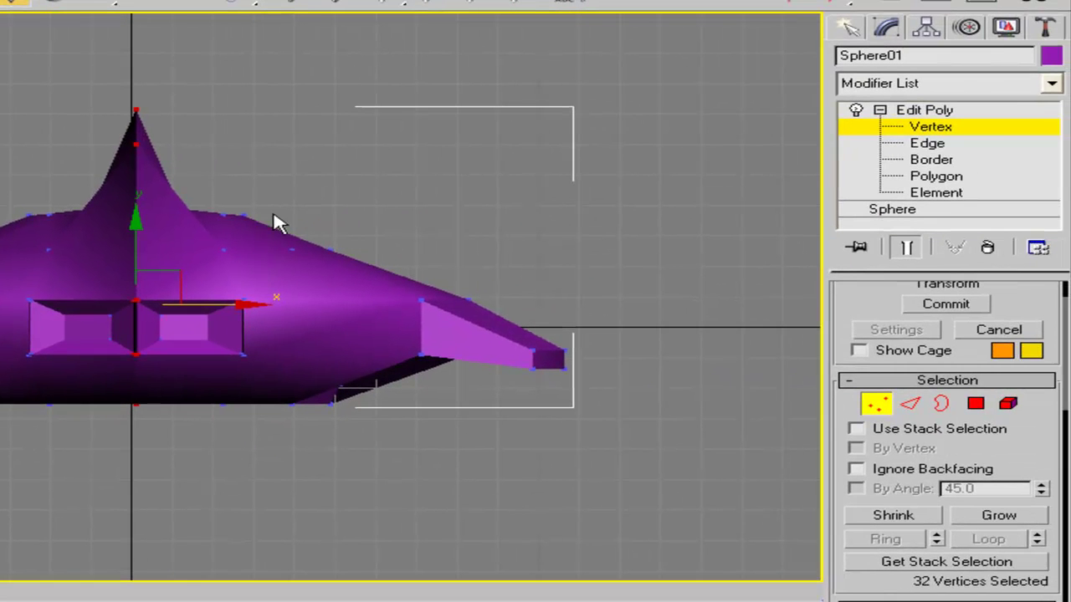
# Weld the selected centre seam vertices and return to the Front view in the four-viewport layout.
pyautogui.scroll(-5, 1032, 451)
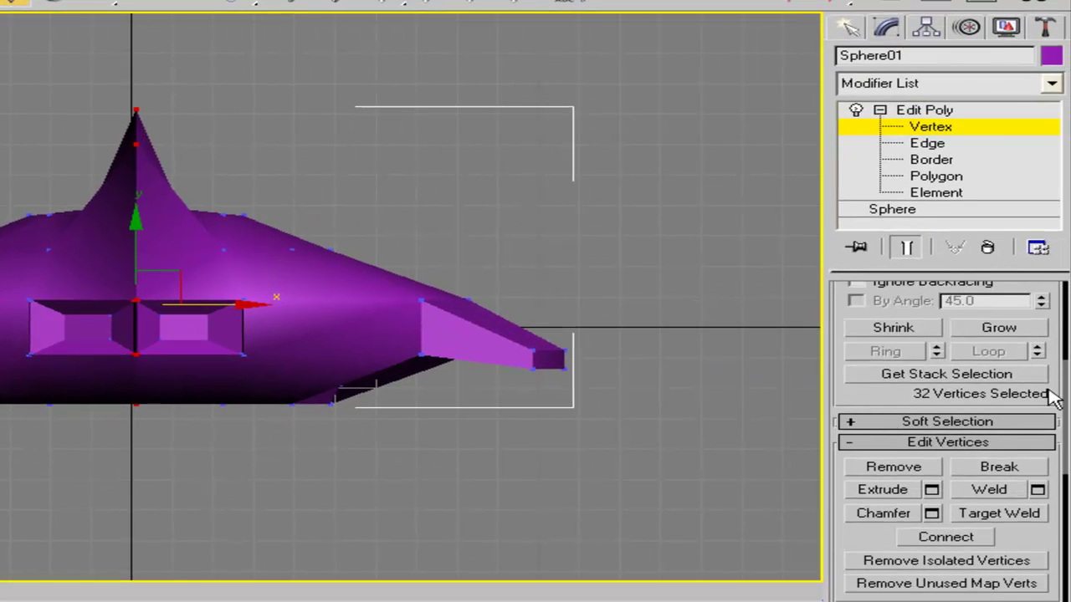
pyautogui.scroll(-1, 1040, 535)
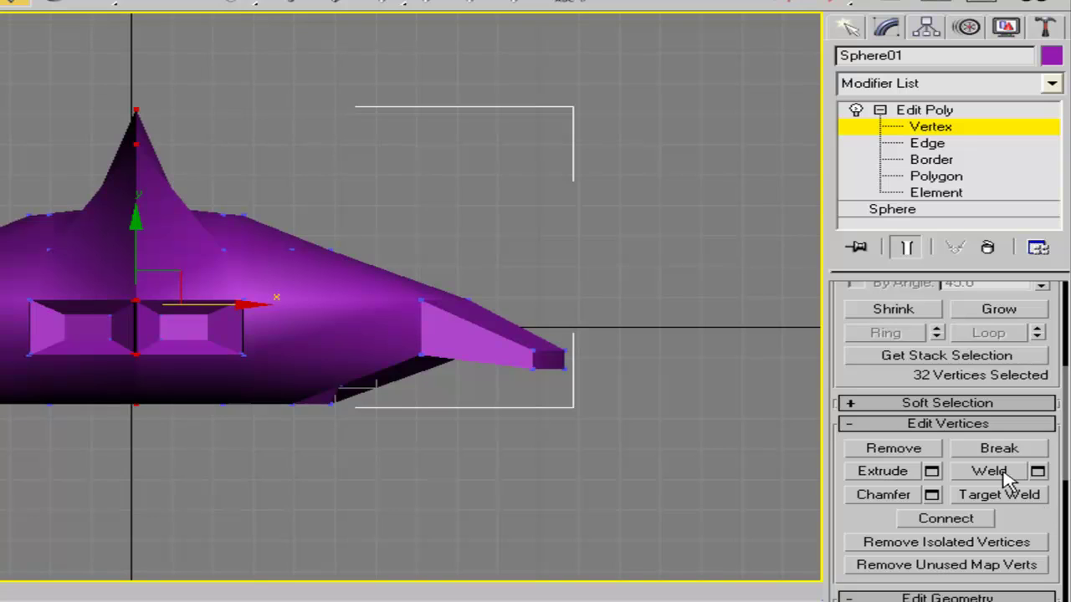
pyautogui.click(1024, 472)
pyautogui.keyDown('alt'); pyautogui.moveTo(226, 276); pyautogui.dragTo(475, 367, button='middle'); pyautogui.keyUp('alt')
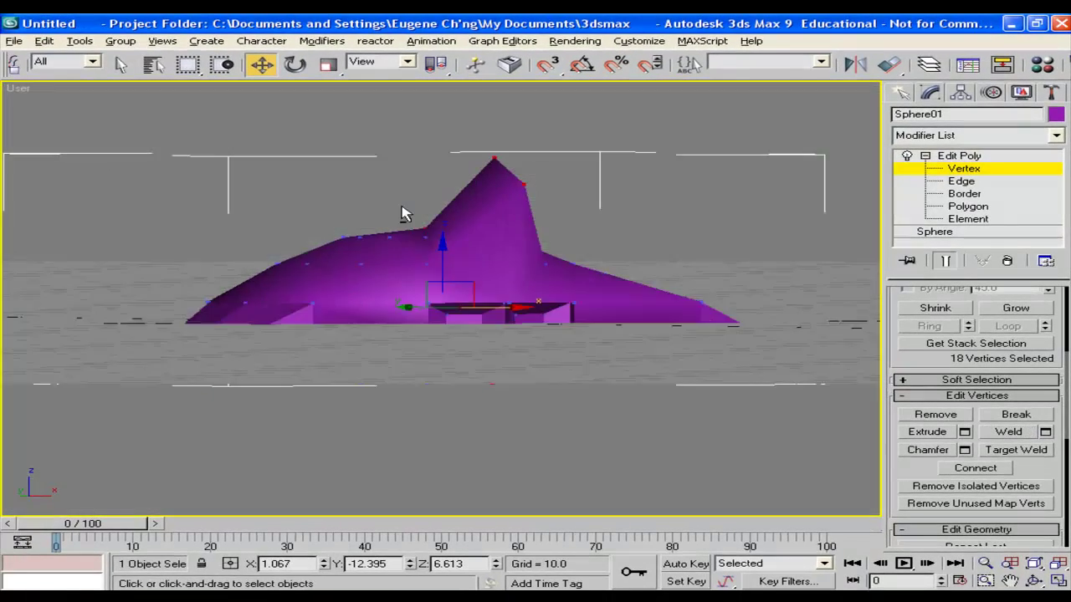
pyautogui.rightClick(21, 89)
pyautogui.moveTo(55, 95)
pyautogui.click(251, 122)
pyautogui.click(1058, 581)
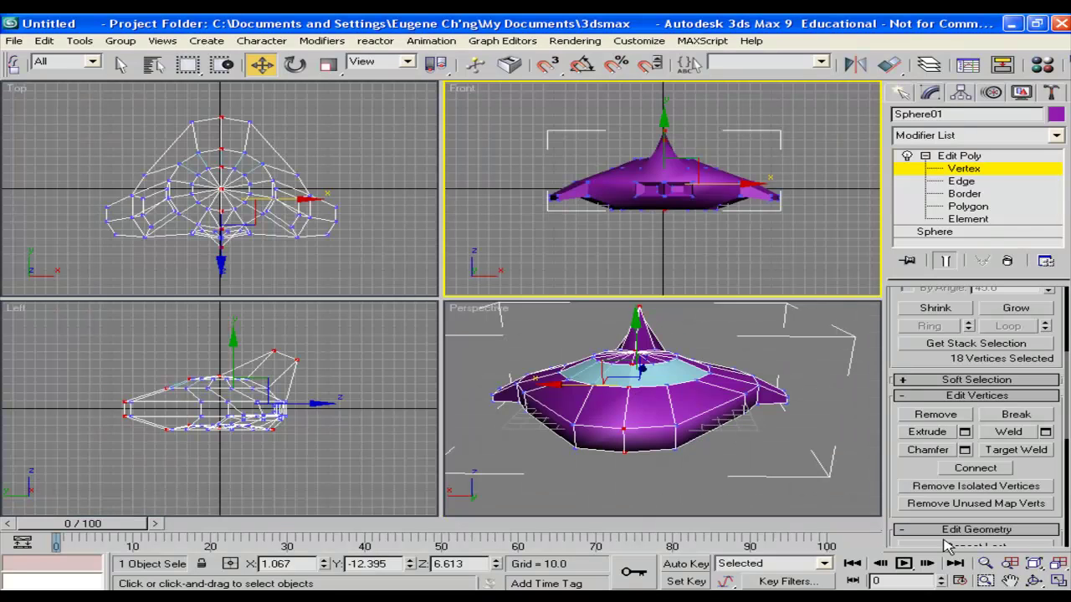
# Maximize the Perspective view, attach the other cockpit window half to the Editable Poly window half, and clear the selection.
pyautogui.click(1058, 580)
pyautogui.keyDown('alt'); pyautogui.moveTo(481, 196); pyautogui.dragTo(173, 201, button='middle'); pyautogui.keyUp('alt')
pyautogui.keyDown('alt'); pyautogui.moveTo(557, 255); pyautogui.dragTo(744, 310, button='middle'); pyautogui.keyUp('alt')
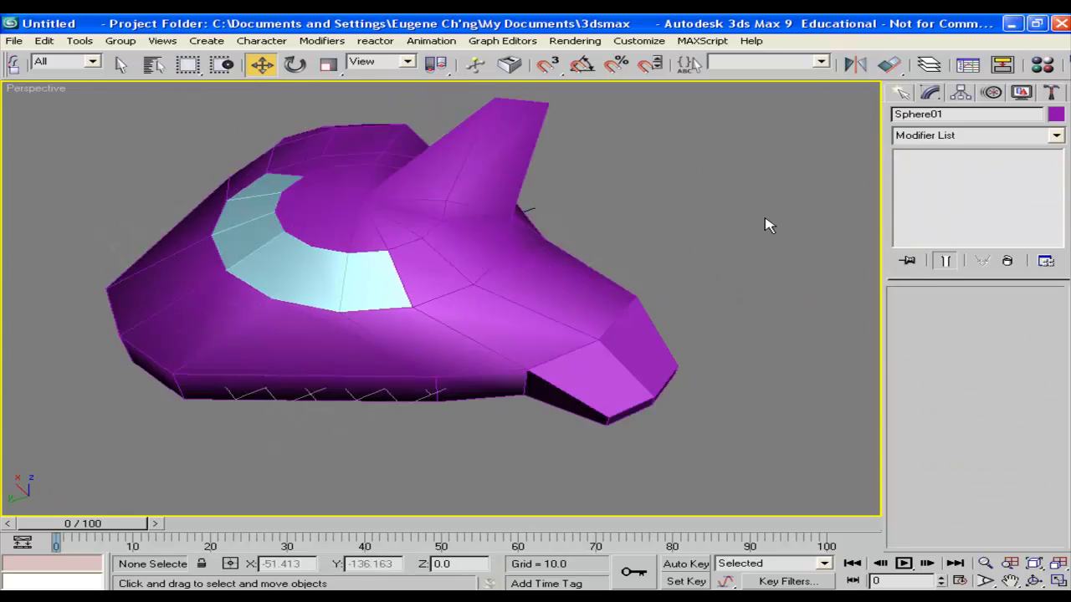
pyautogui.keyDown('alt'); pyautogui.moveTo(767, 225); pyautogui.dragTo(614, 258, button='middle'); pyautogui.keyUp('alt')
pyautogui.click(422, 309)
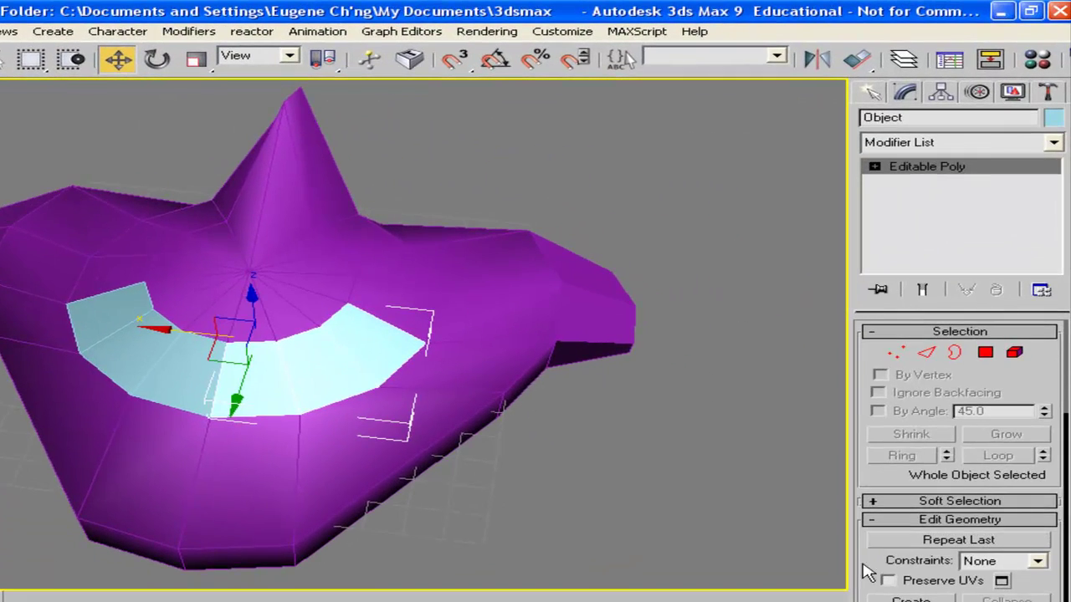
pyautogui.moveTo(868, 572); pyautogui.dragTo(870, 414)
pyautogui.click(903, 464)
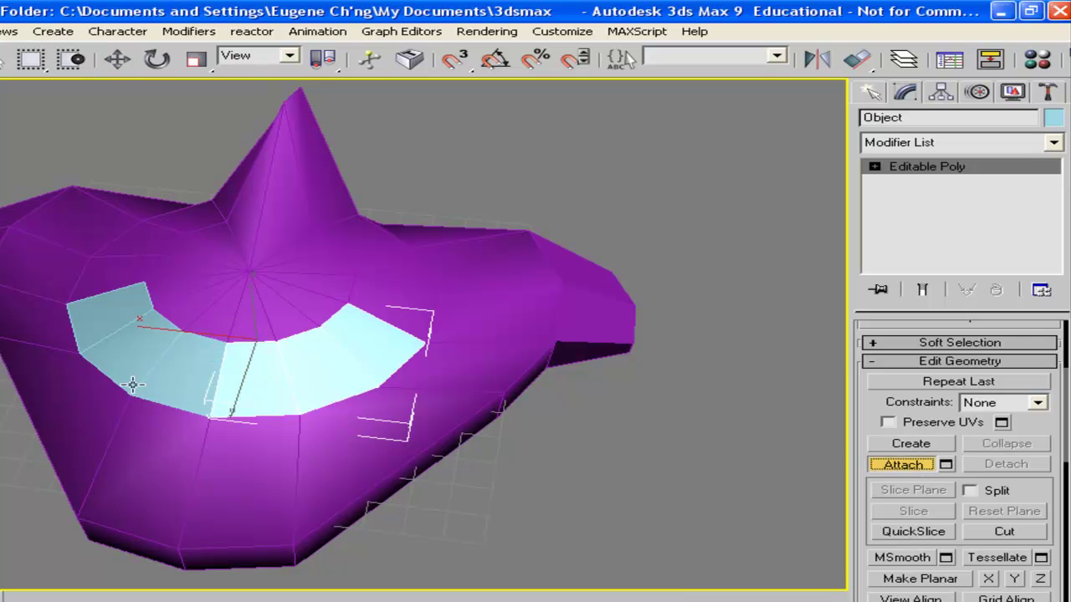
pyautogui.click(897, 468)
pyautogui.click(641, 430)
# Check the joined ship from below and from the side, and select the whole hull at the Edit Poly top level.
pyautogui.keyDown('alt'); pyautogui.moveTo(489, 343); pyautogui.dragTo(555, 335, button='middle'); pyautogui.keyUp('alt')
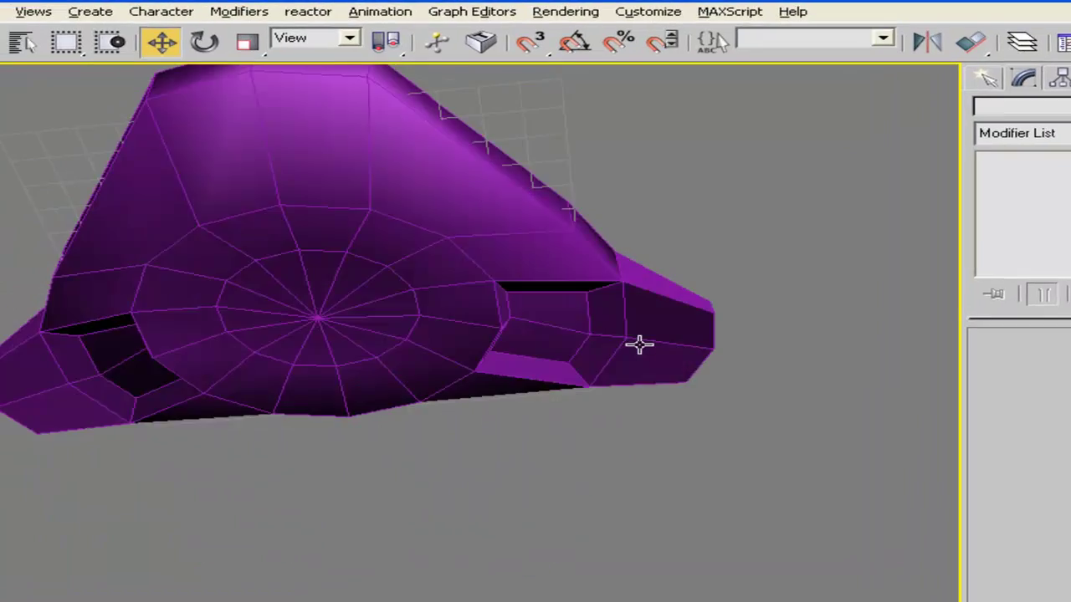
pyautogui.keyDown('alt'); pyautogui.moveTo(639, 343); pyautogui.dragTo(345, 234, button='middle'); pyautogui.keyUp('alt')
pyautogui.keyDown('alt'); pyautogui.moveTo(506, 237); pyautogui.dragTo(522, 370, button='middle'); pyautogui.keyUp('alt')
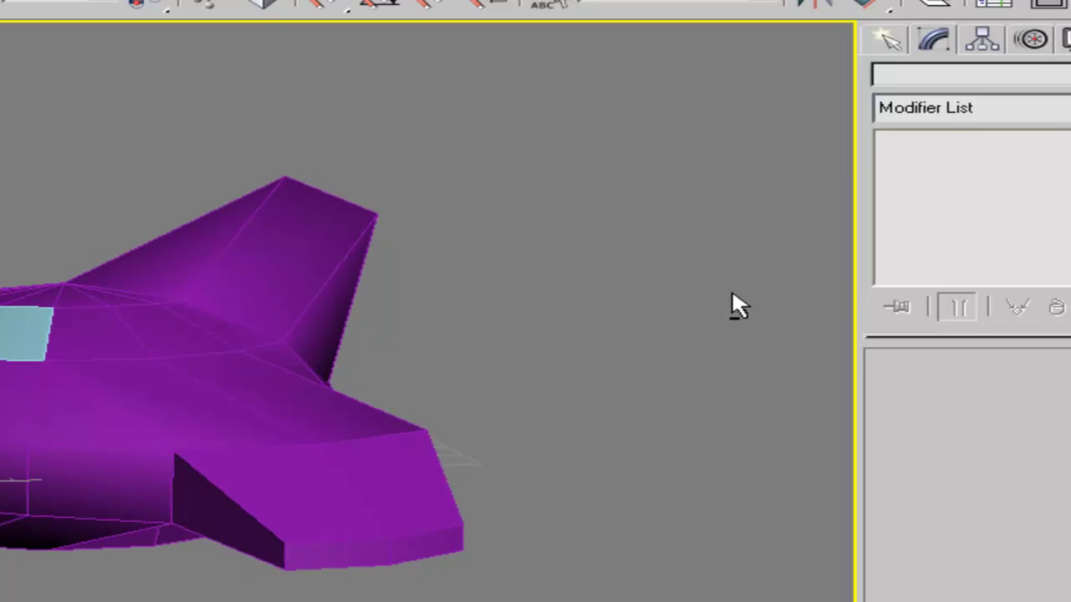
pyautogui.click(271, 344)
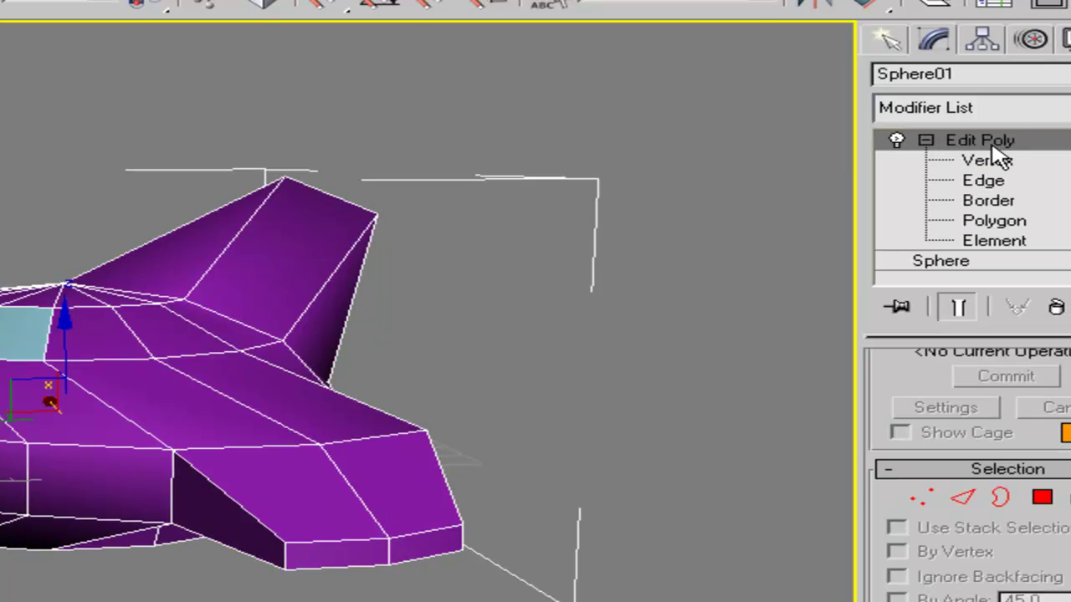
pyautogui.click(989, 110)
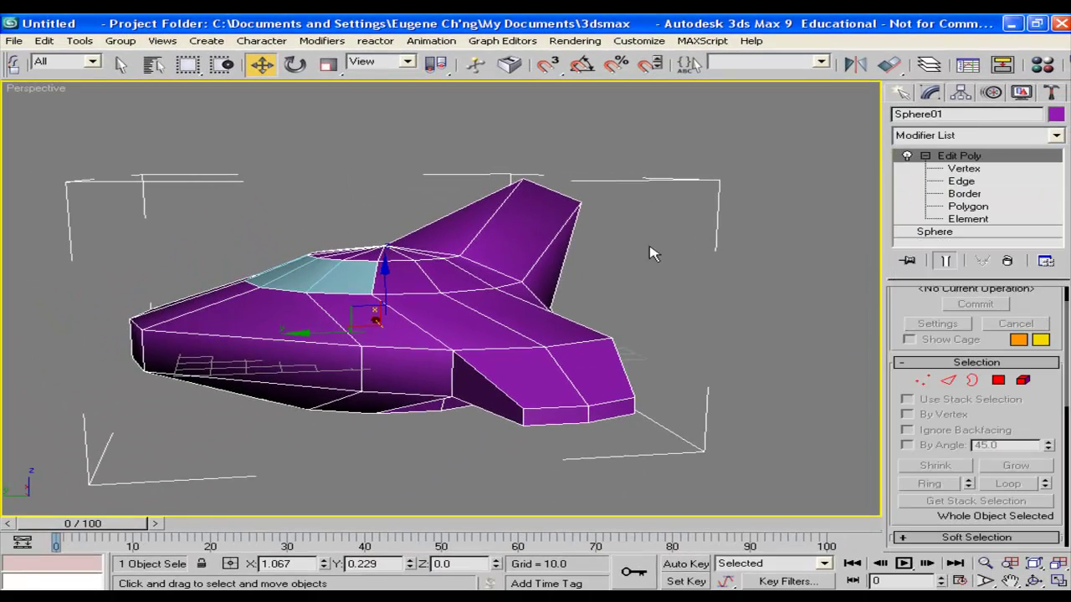